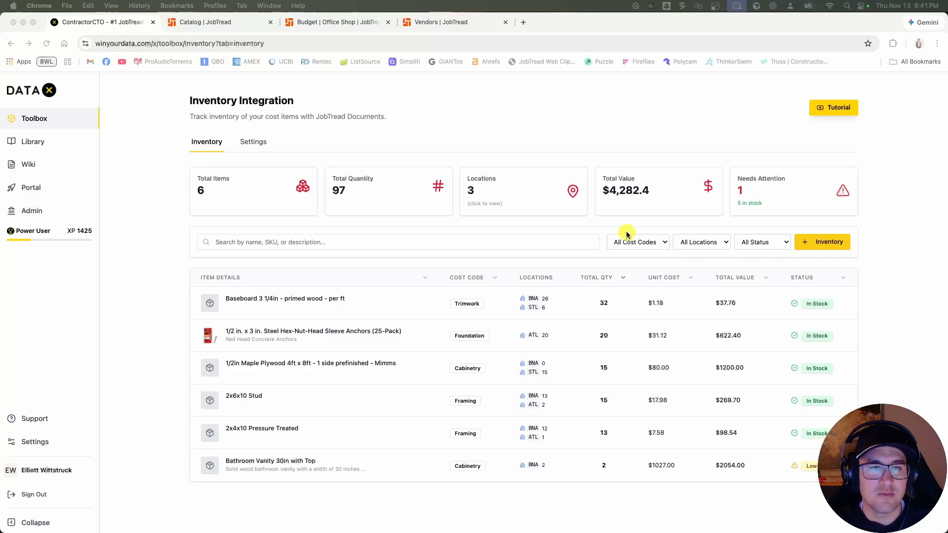
Reduce the BNA quantity of the Baseboard 3 1/4in primed wood item by 23 and apply the change.
left_click(503, 124)
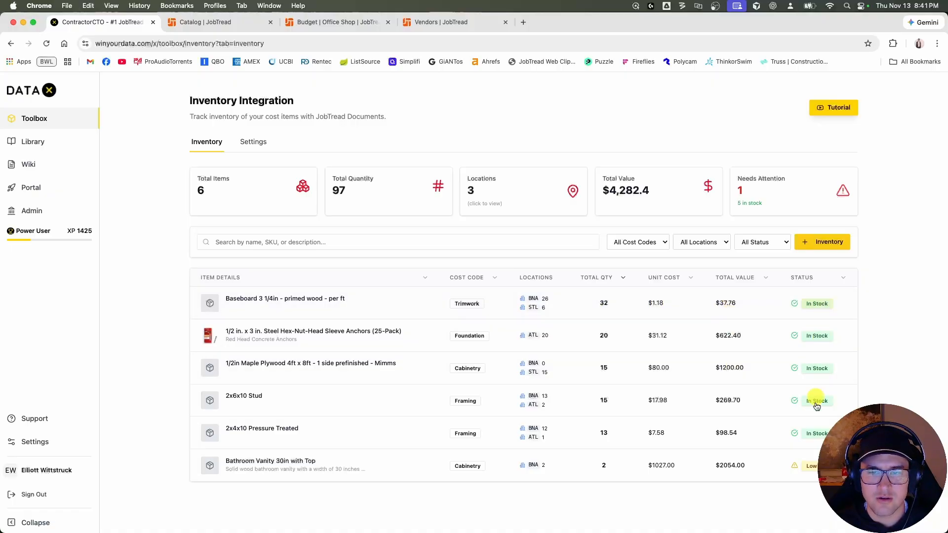
left_click(330, 308)
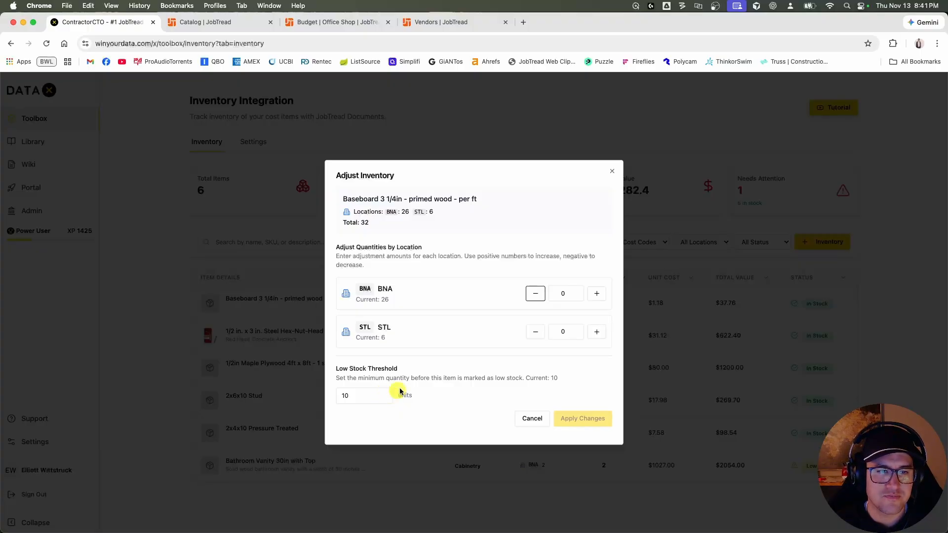
left_click(535, 294)
left_click(535, 294)
left_click(535, 294)
left_click(535, 294)
left_click(535, 293)
left_click(535, 293)
left_click(535, 293)
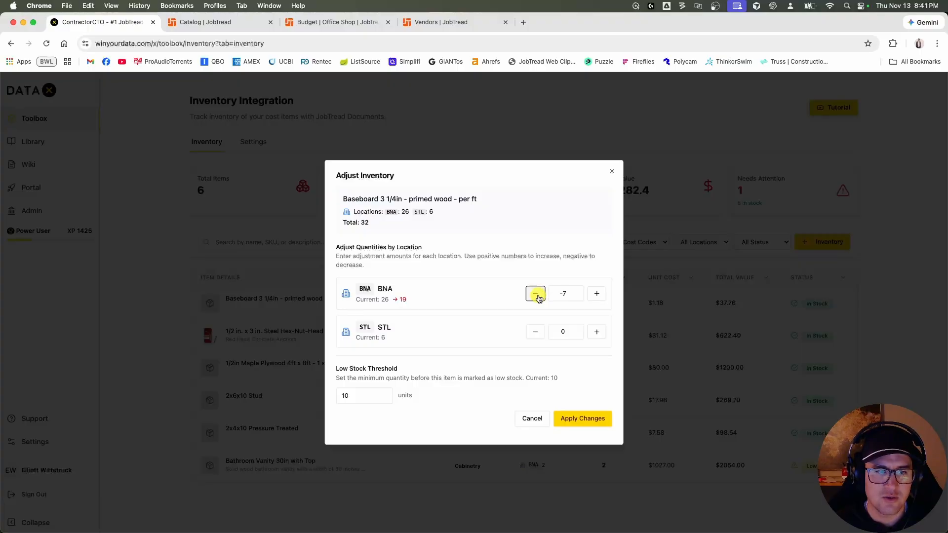
left_click(535, 293)
left_click(535, 293)
left_click(536, 294)
left_click(535, 294)
left_click(535, 294)
left_click(535, 294)
left_click(535, 293)
left_click(535, 293)
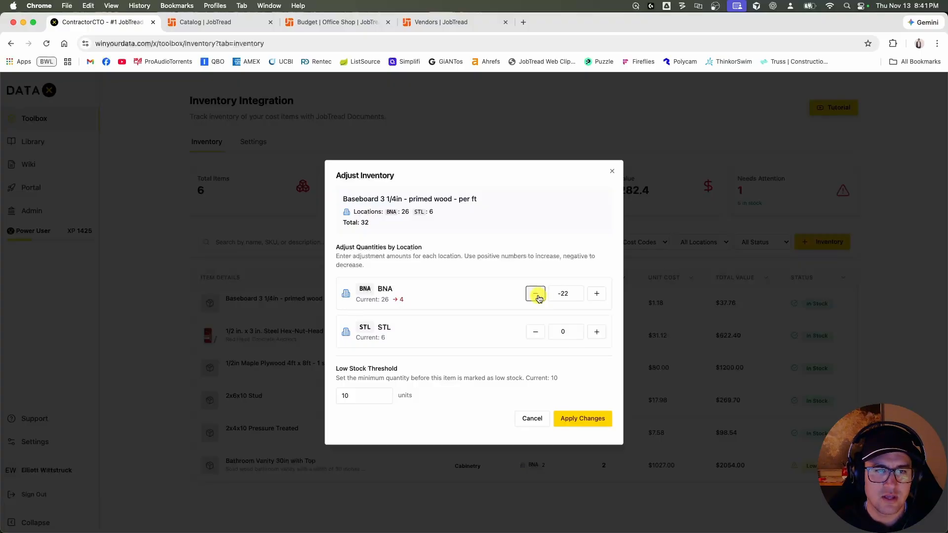
left_click(535, 294)
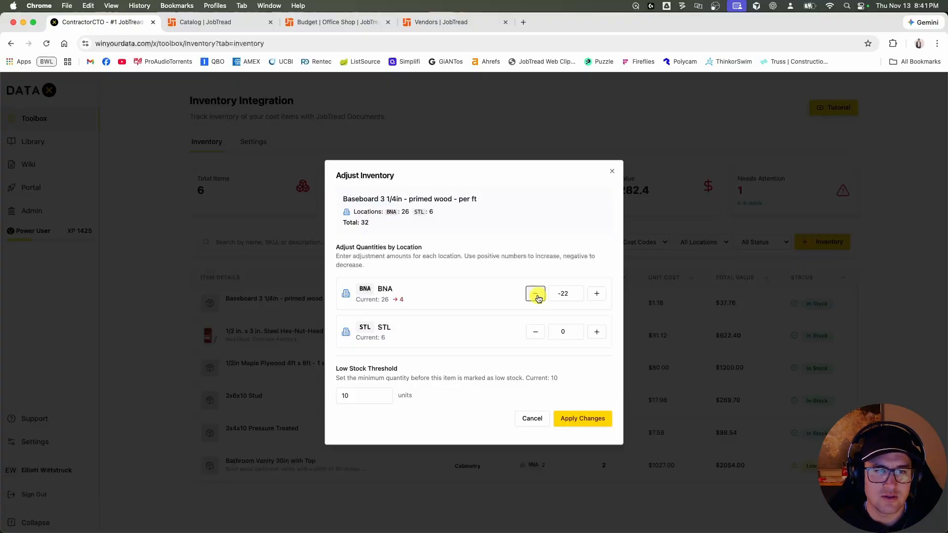
left_click(581, 419)
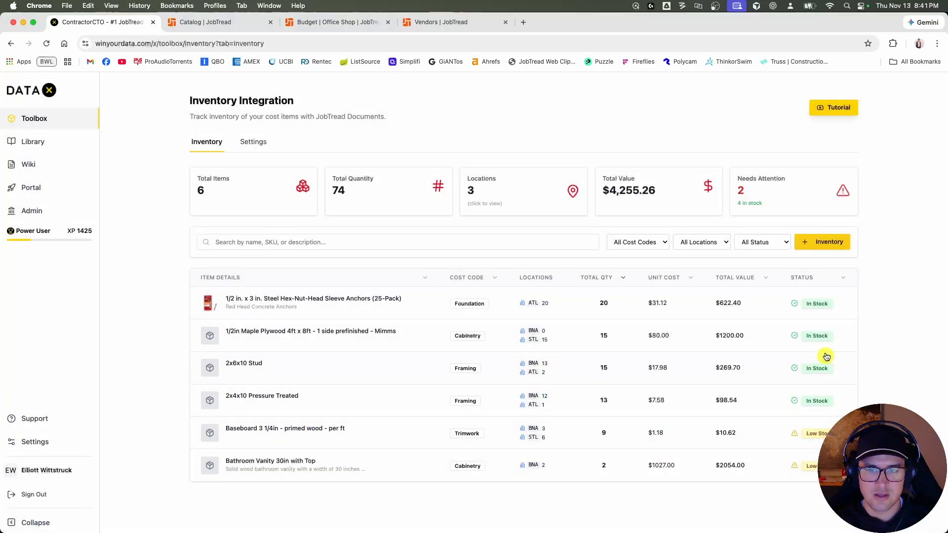
Set the low stock threshold of the Baseboard 3 1/4in primed wood item to 19 units and apply it.
left_click(356, 426)
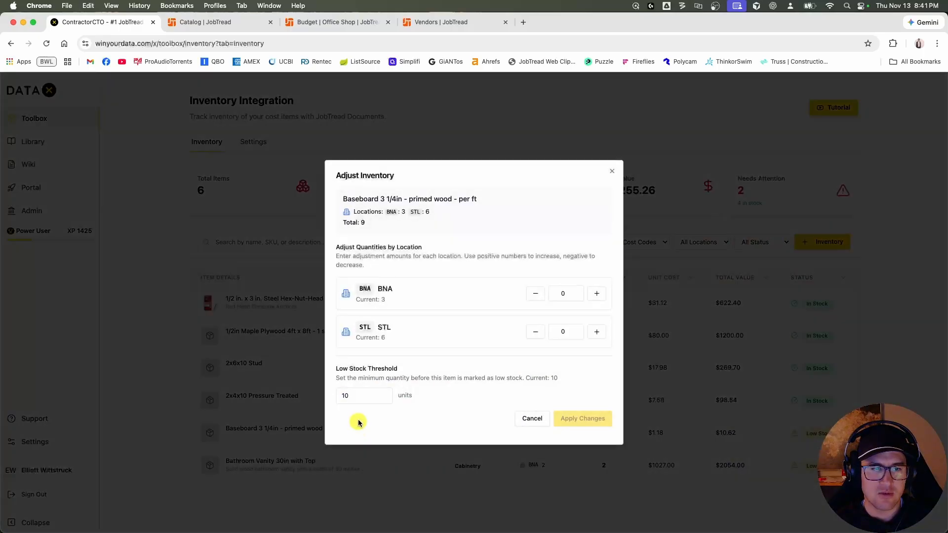
left_click(383, 393)
left_click(383, 393)
left_click(383, 393)
left_click(383, 393)
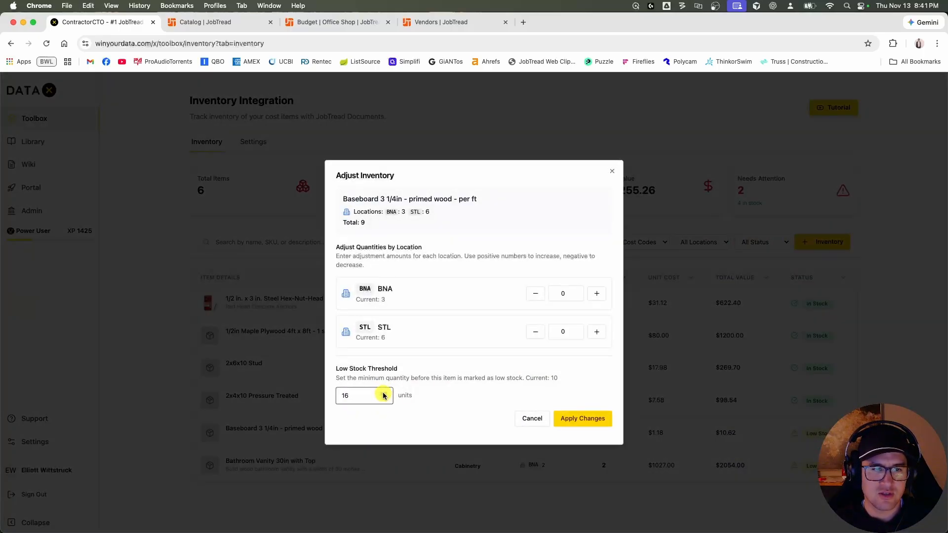
left_click(568, 417)
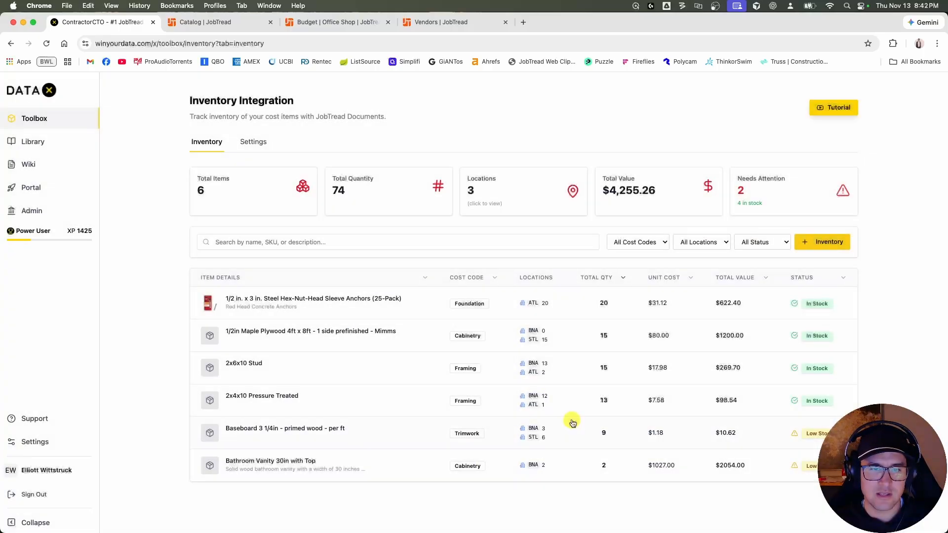
Increase the BNA quantity of the Baseboard 3 1/4in primed wood item by 20 and apply the change.
left_click(413, 430)
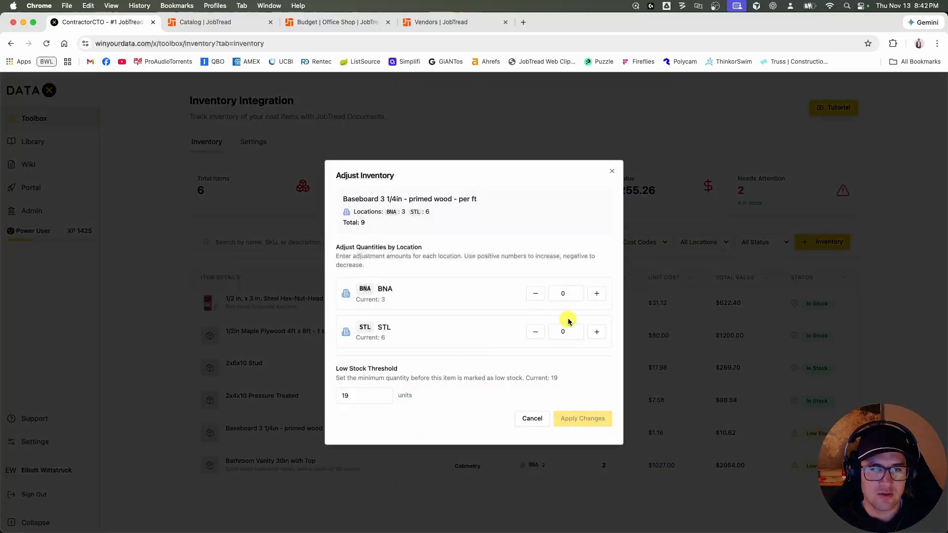
left_click(569, 294)
type("20")
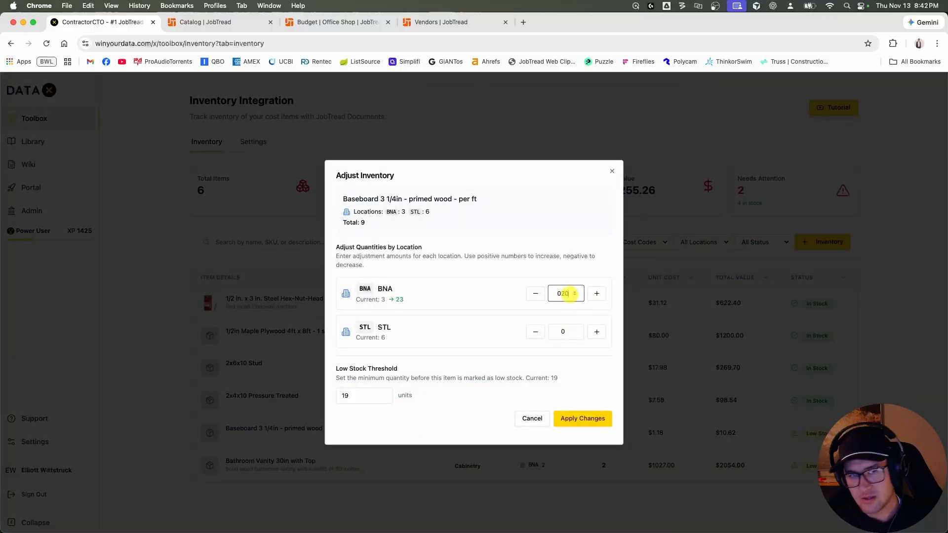
left_click(595, 418)
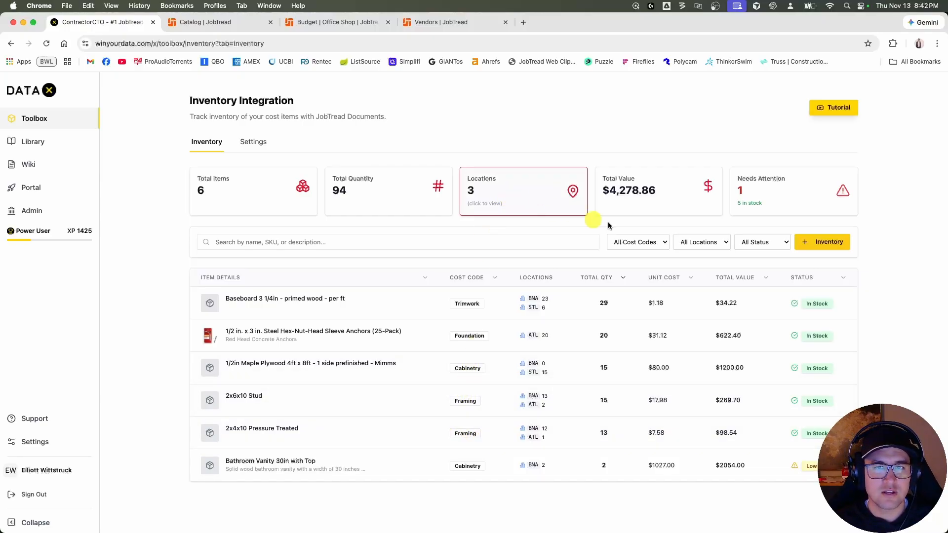
Filter the inventory list by location BNA and by STL, and reset the filter to All Locations.
left_click(718, 244)
left_click(705, 256)
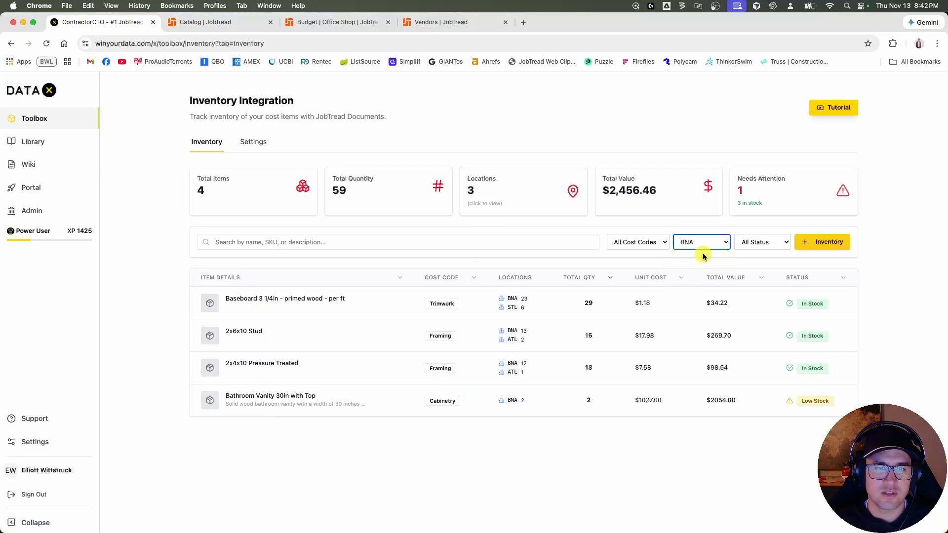
left_click(719, 242)
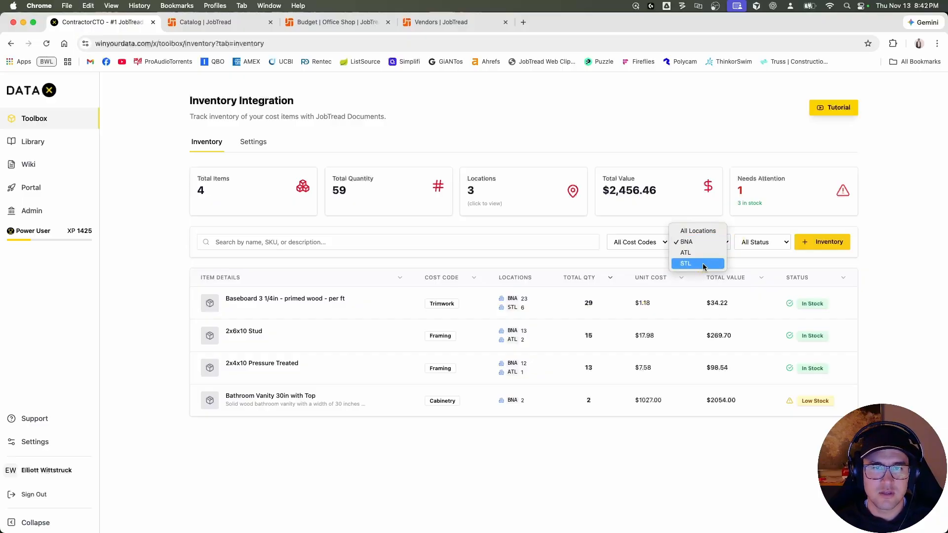
left_click(705, 263)
left_click(705, 243)
left_click(698, 215)
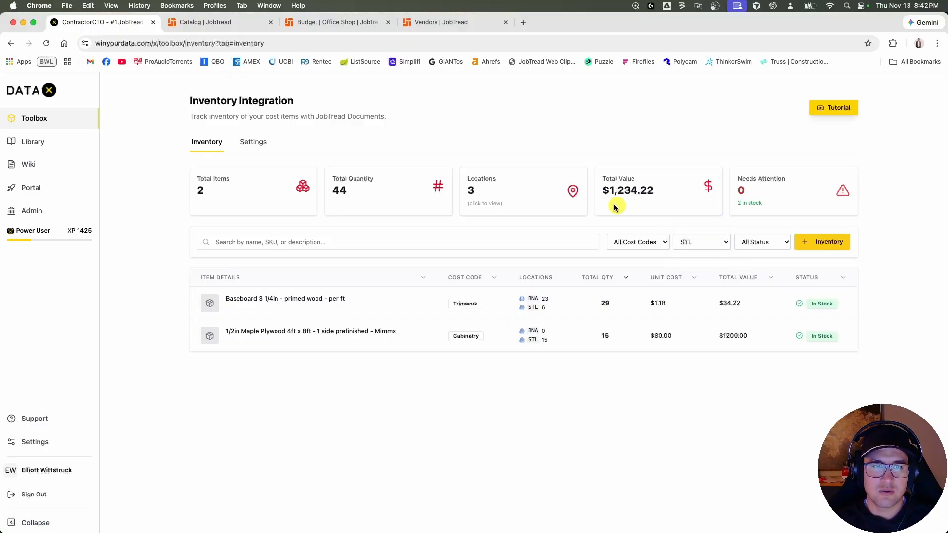
Review the inventory breakdown by location, toggling the BNA and ATL sections, and close the breakdown.
left_click(540, 191)
left_click(439, 151)
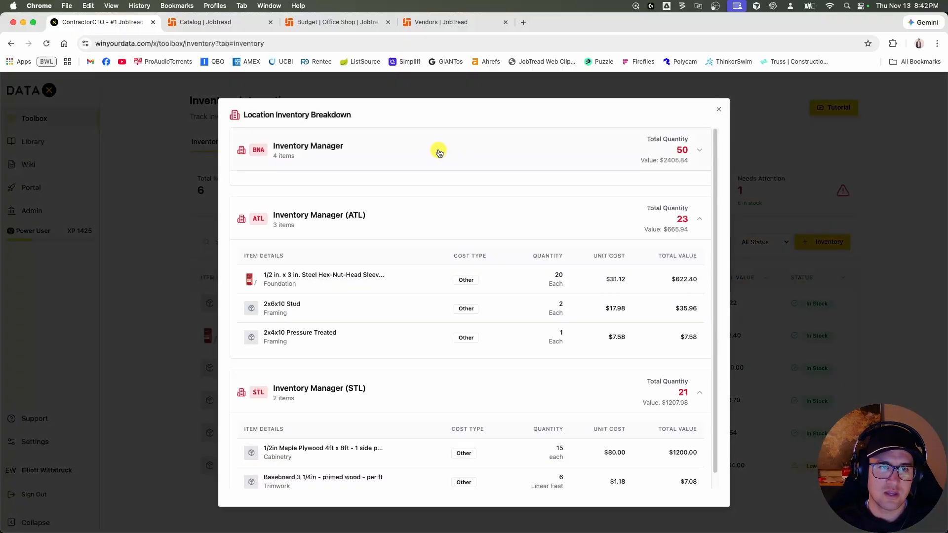
left_click(438, 150)
scroll(407, 306, "down", 3)
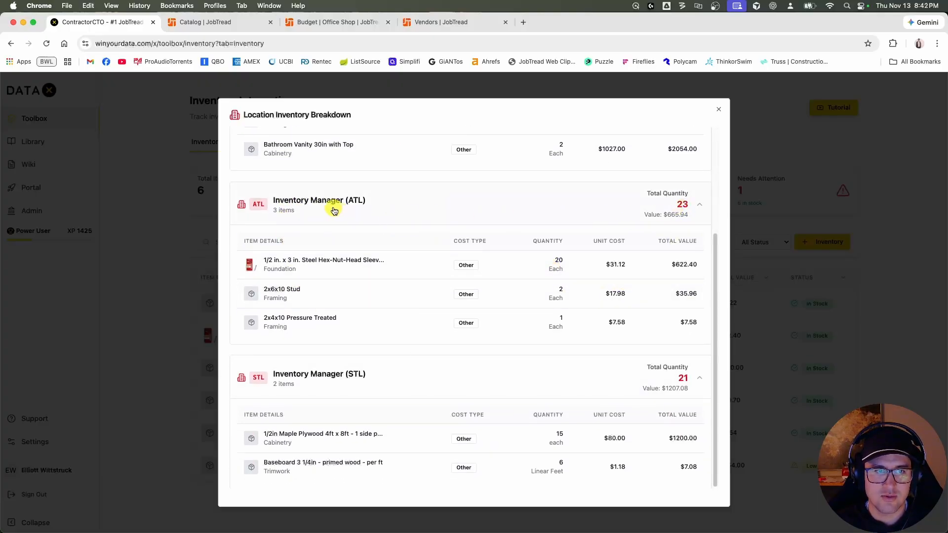
left_click(395, 214)
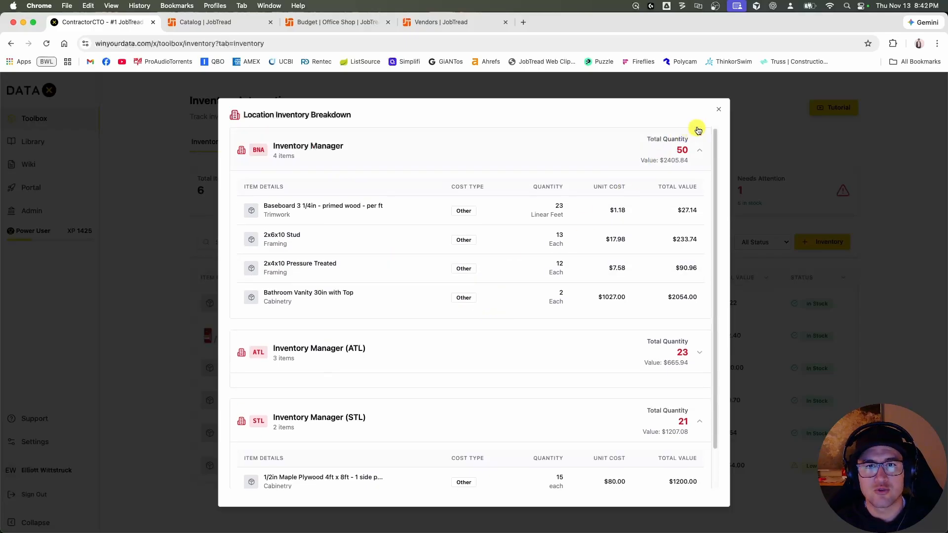
left_click(719, 109)
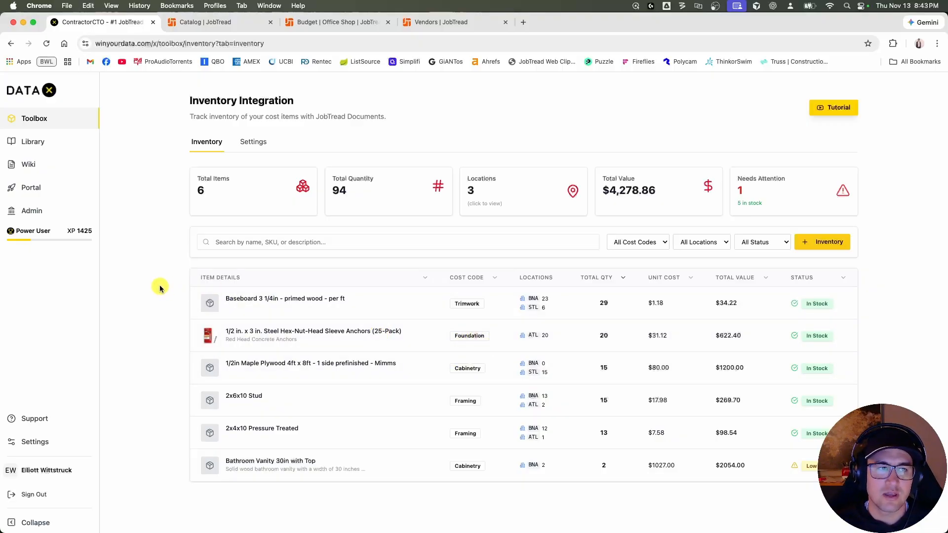
Examine the inventory integration settings for asset creation, asset assignment and multi-location vendors.
left_click(257, 145)
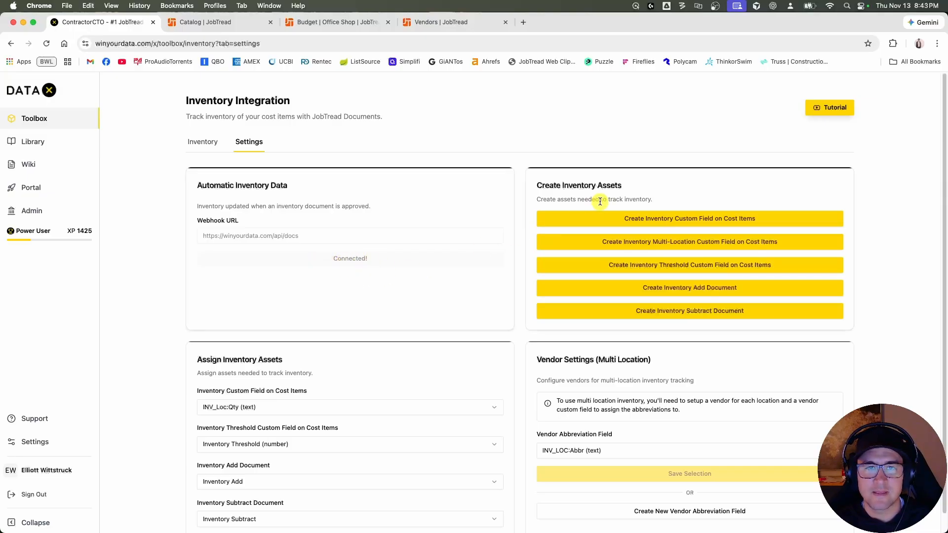
scroll(602, 193, "down", 1)
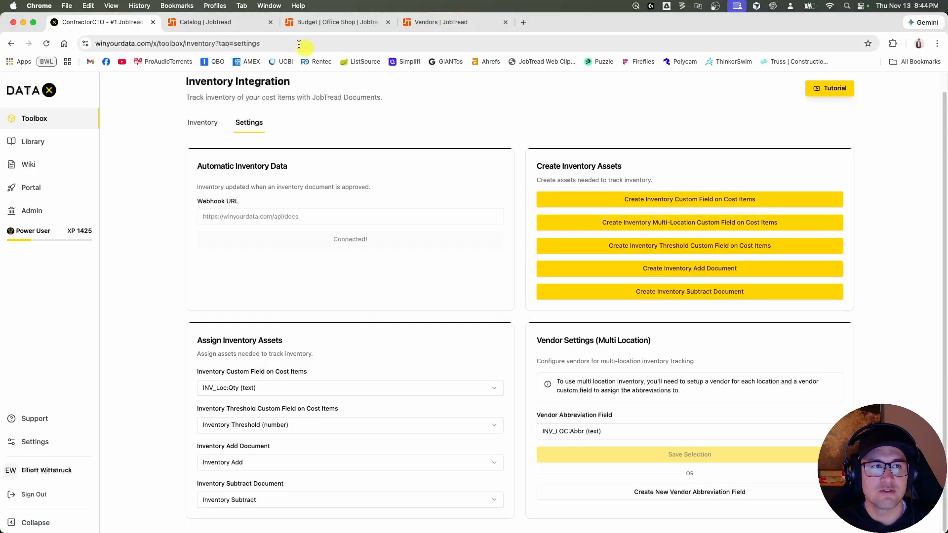
Switch to the JobTread catalog and examine the Inventory and INV_Loc:Qty fields of the Steel Hex-Nut-Head Sleeve Anchors cost item.
left_click(207, 21)
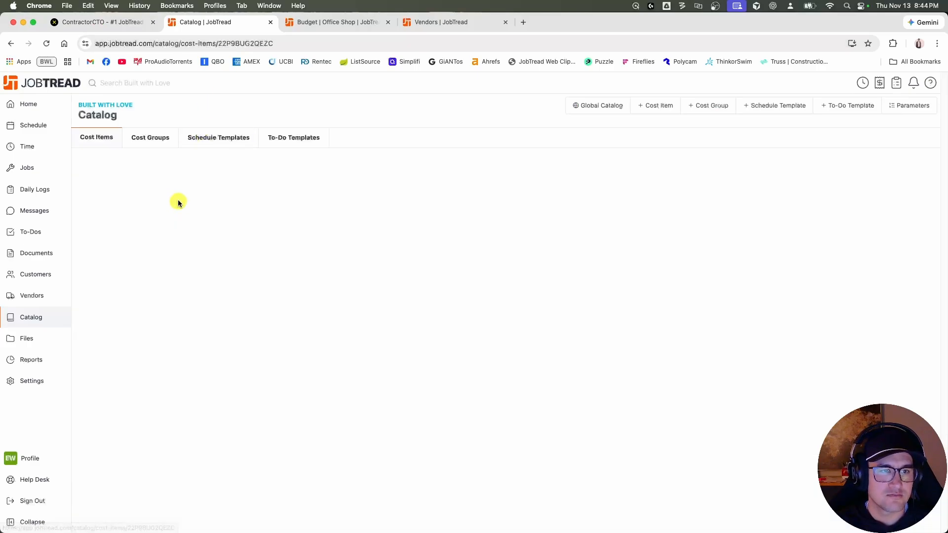
scroll(217, 217, "down", 10)
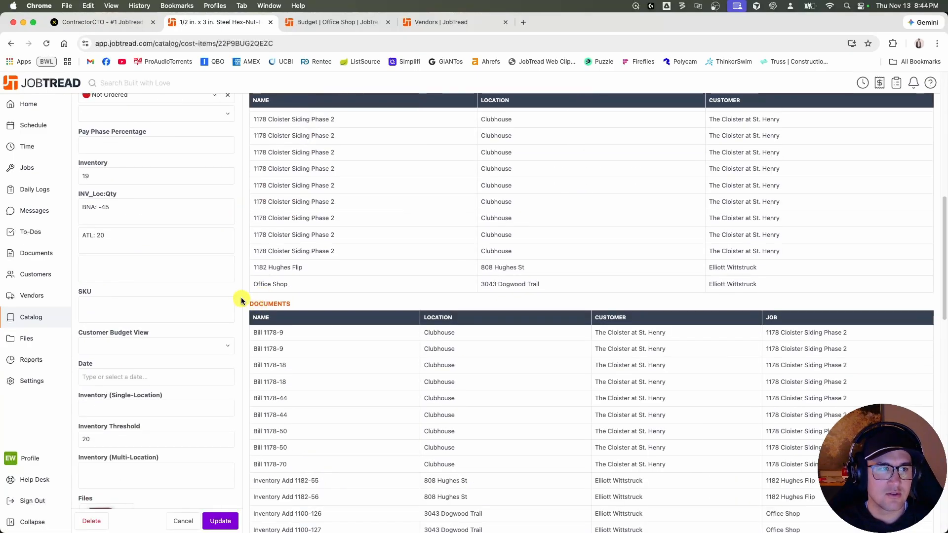
scroll(227, 296, "up", 3)
scroll(197, 281, "down", 2)
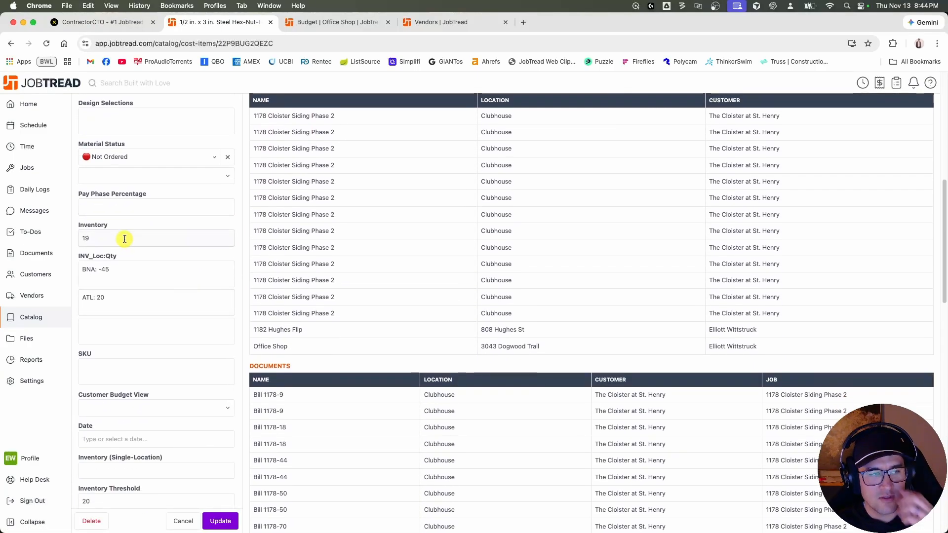
left_click(107, 239)
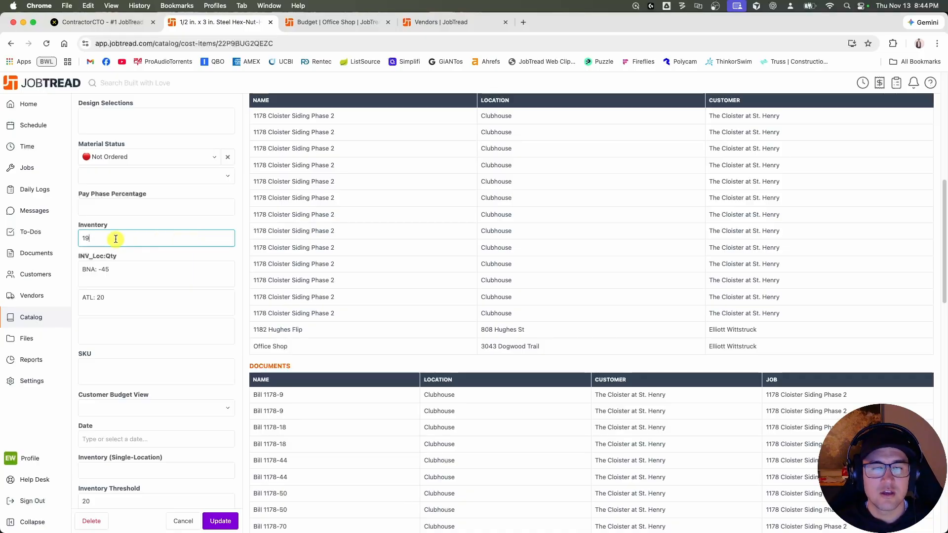
left_click(129, 271)
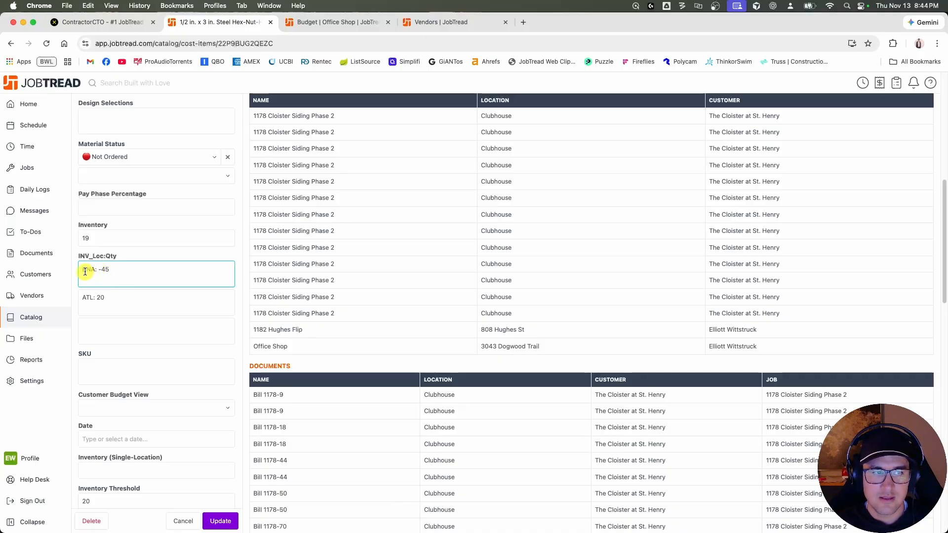
Try adding "STL: 12" and two "asdf" entries to the INV_Loc:Qty field of the sleeve anchors item.
left_click(118, 326)
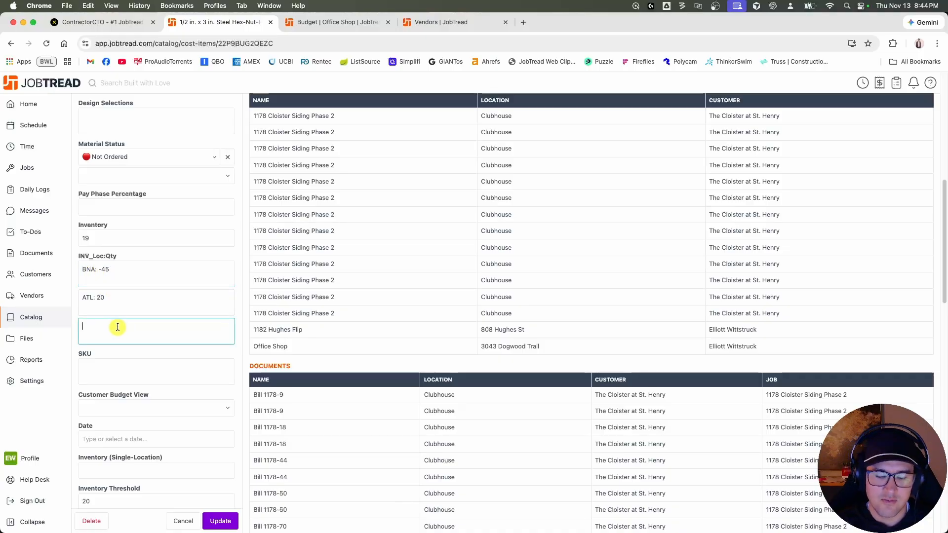
type("STL")
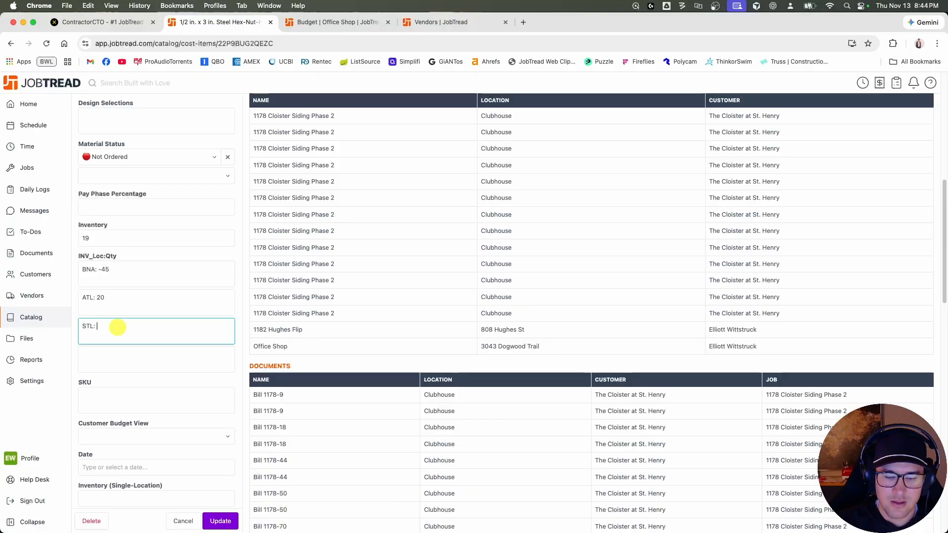
type(": 12")
left_click(121, 354)
type("asdf")
left_click(120, 384)
type("asdf")
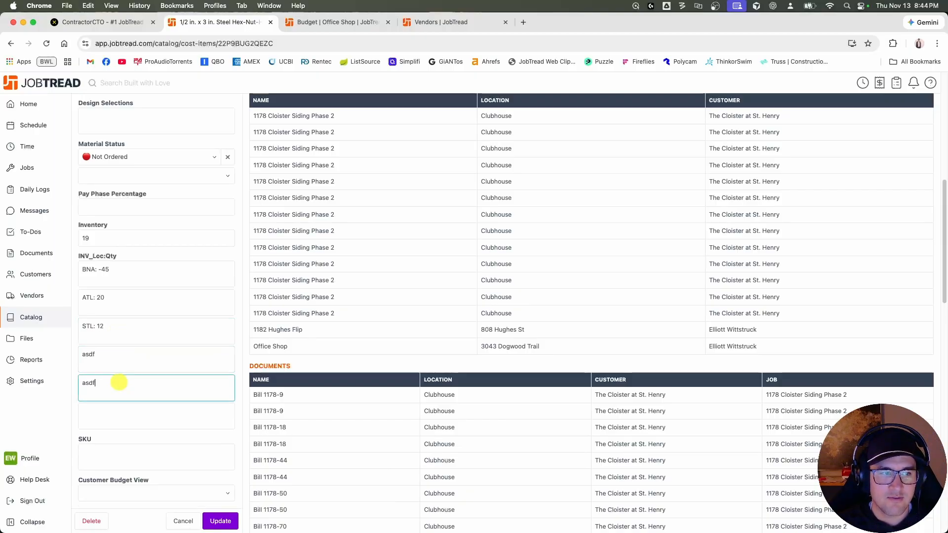
Clear the STL and both "asdf" entries from the INV_Loc:Qty field.
key("super+a")
key("BackSpace")
key("BackSpace")
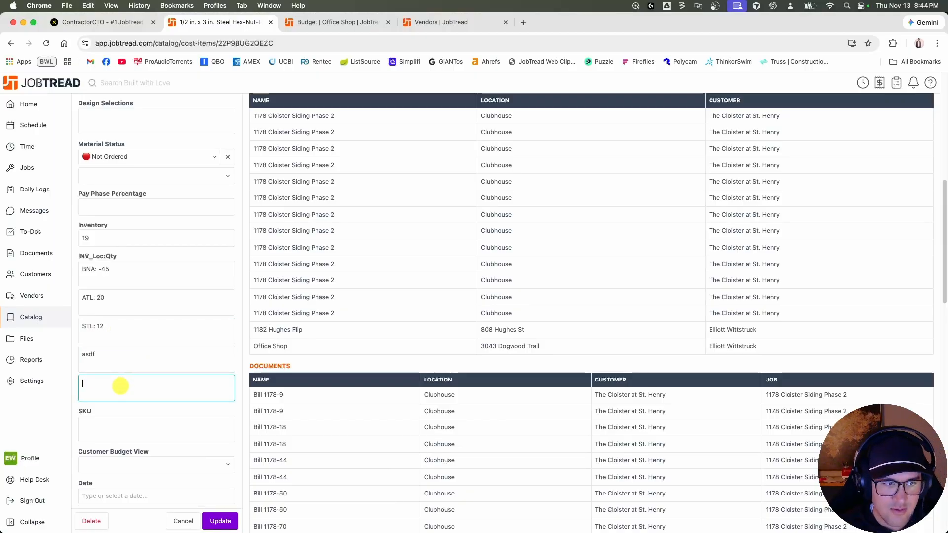
key("BackSpace")
key("BackSpace")
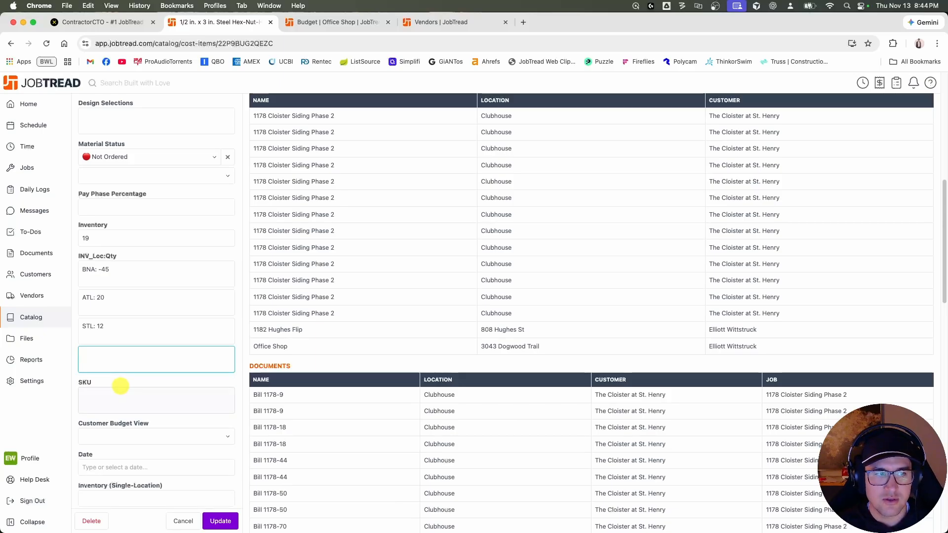
key("BackSpace")
key("BackSpace")
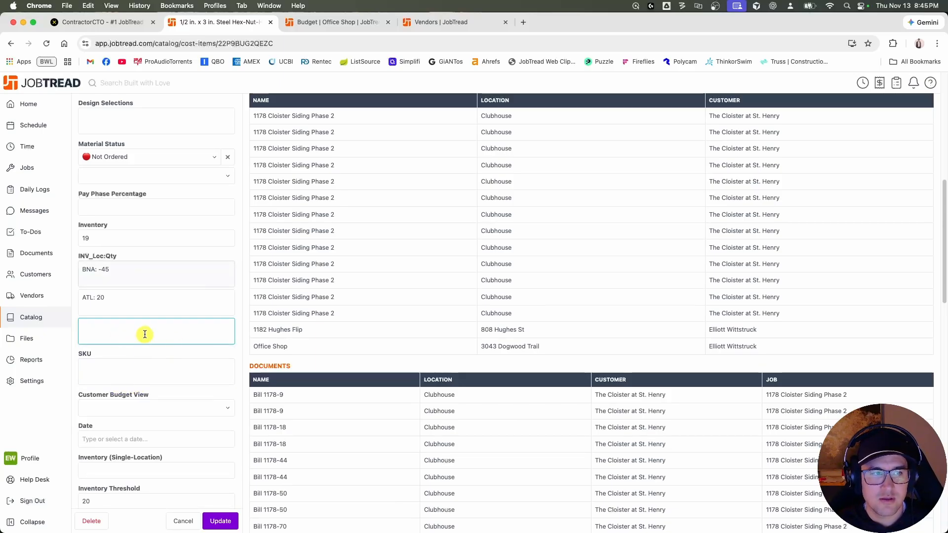
Save the sleeve anchors cost item and switch the catalog's cost item list to the Inventory View.
left_click(217, 520)
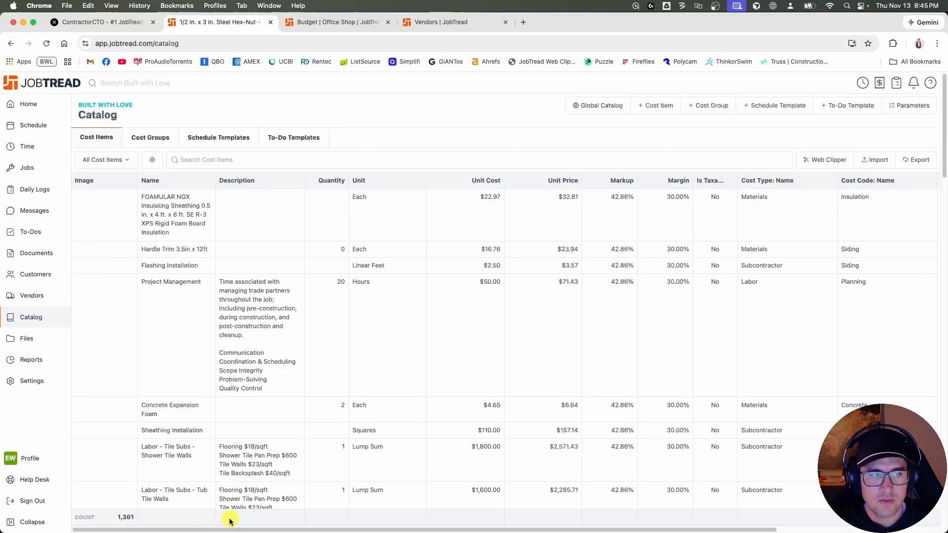
left_click(121, 160)
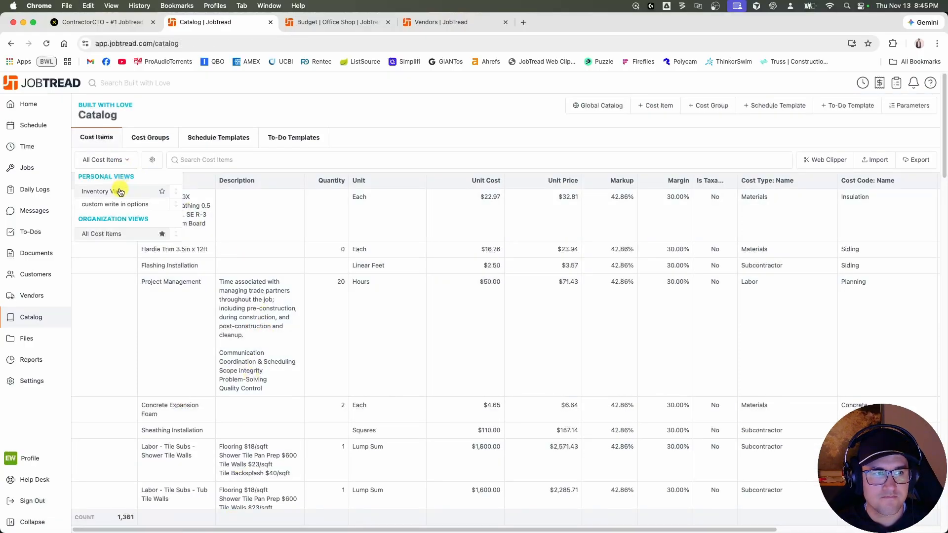
left_click(119, 189)
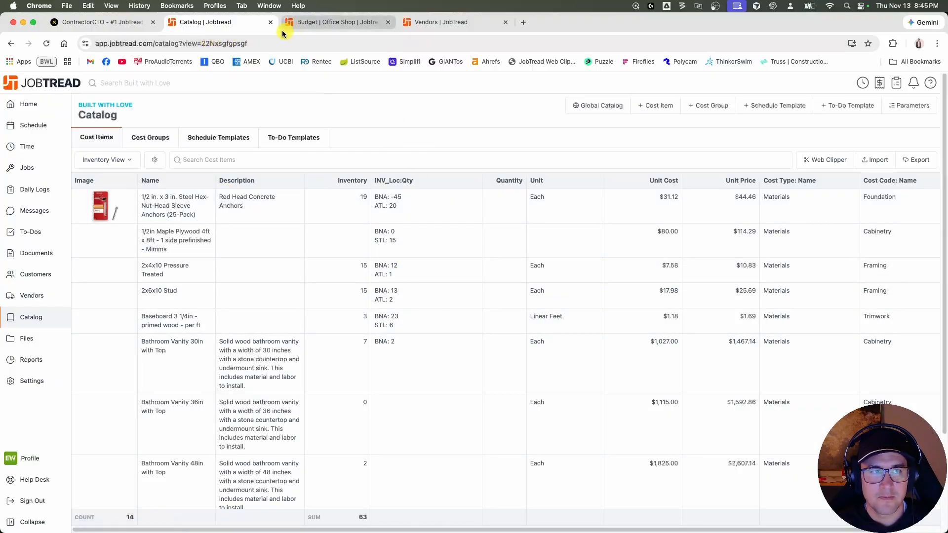
Switch to the DATAX inventory settings and compare the asset creation options with the inventory columns in the JobTread catalog.
left_click(134, 25)
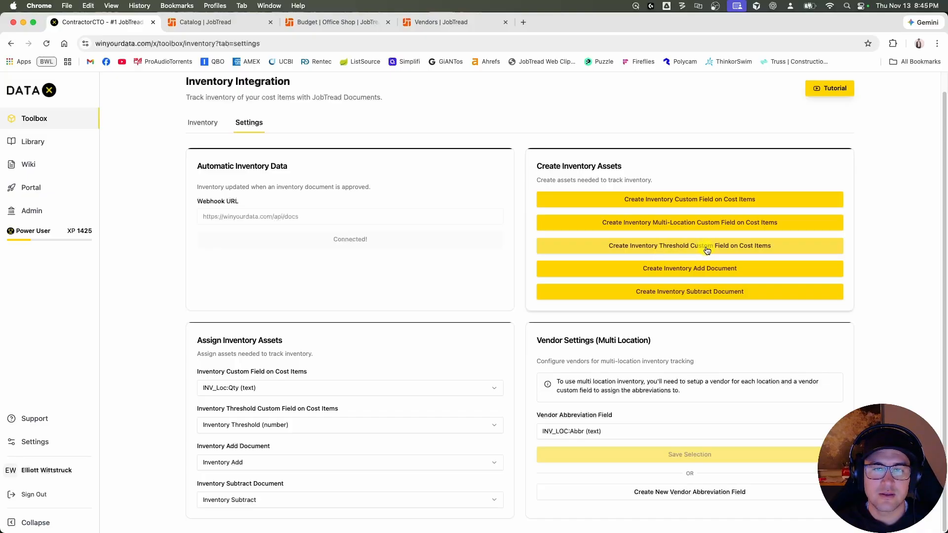
left_click(681, 246)
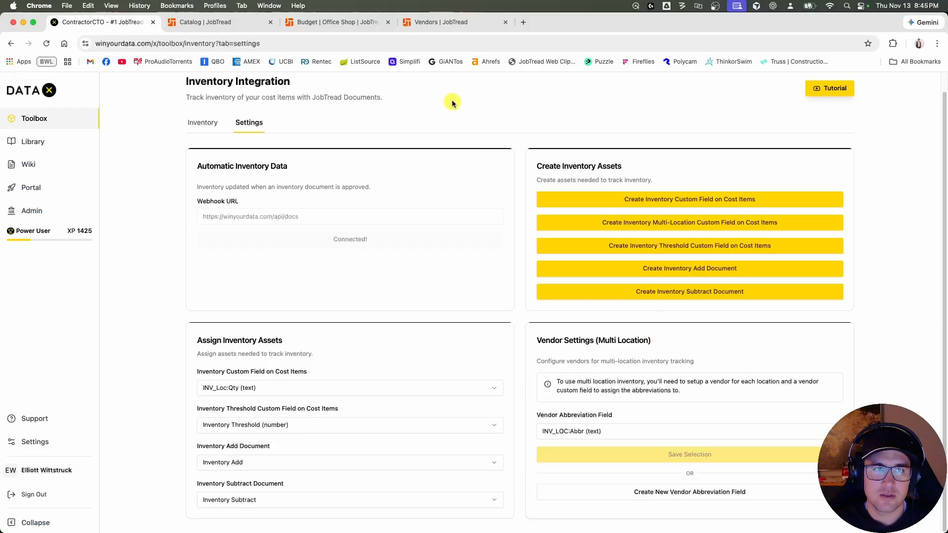
left_click(233, 21)
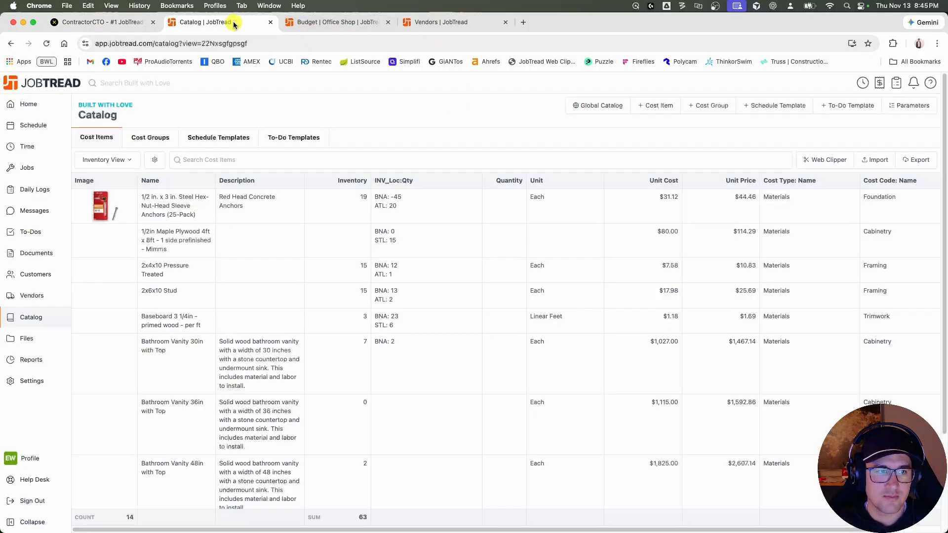
left_click(111, 21)
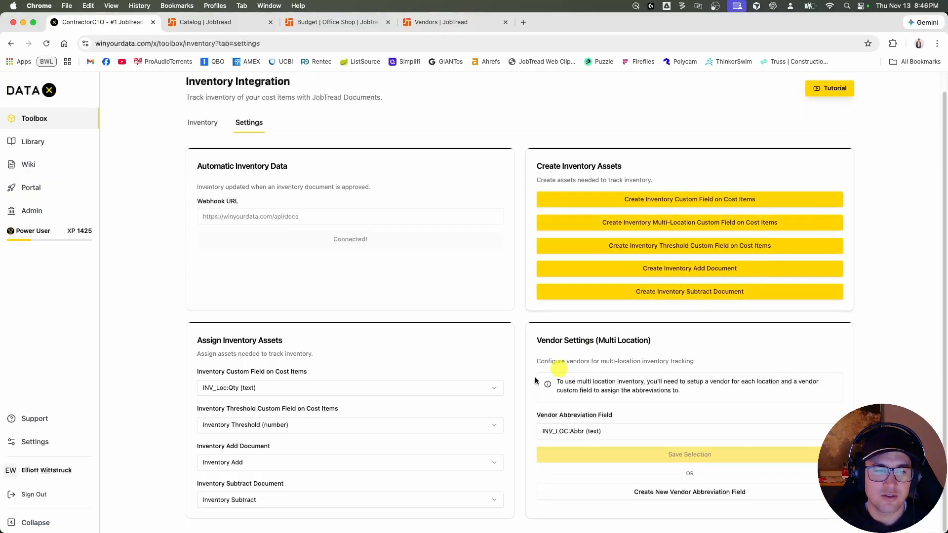
Assign Inventory (number) as the inventory custom field on cost items, keeping Inventory Threshold (number) as the threshold field.
left_click(278, 389)
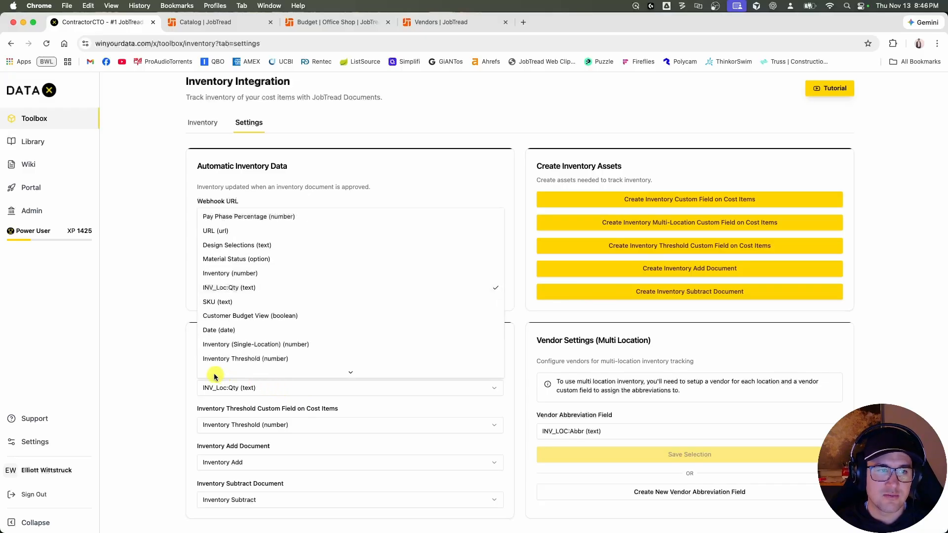
left_click(179, 387)
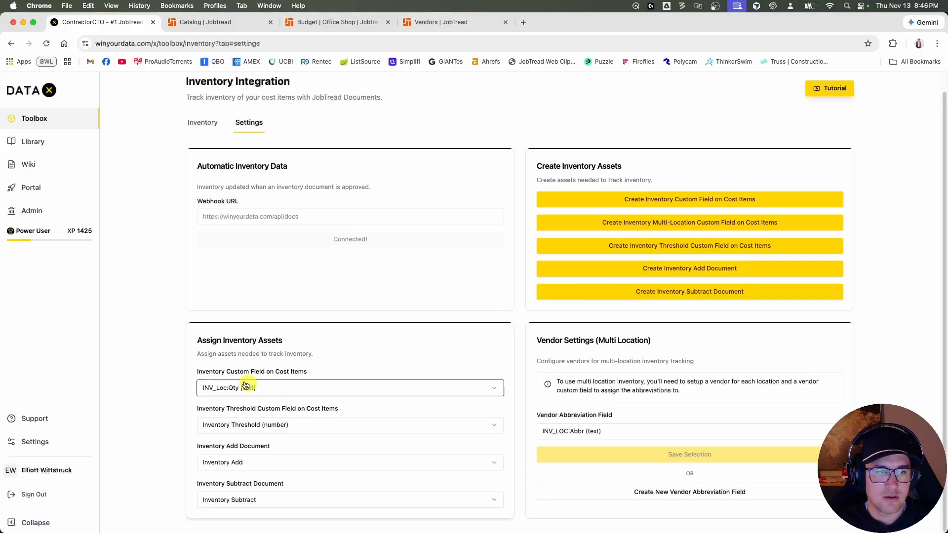
left_click(283, 388)
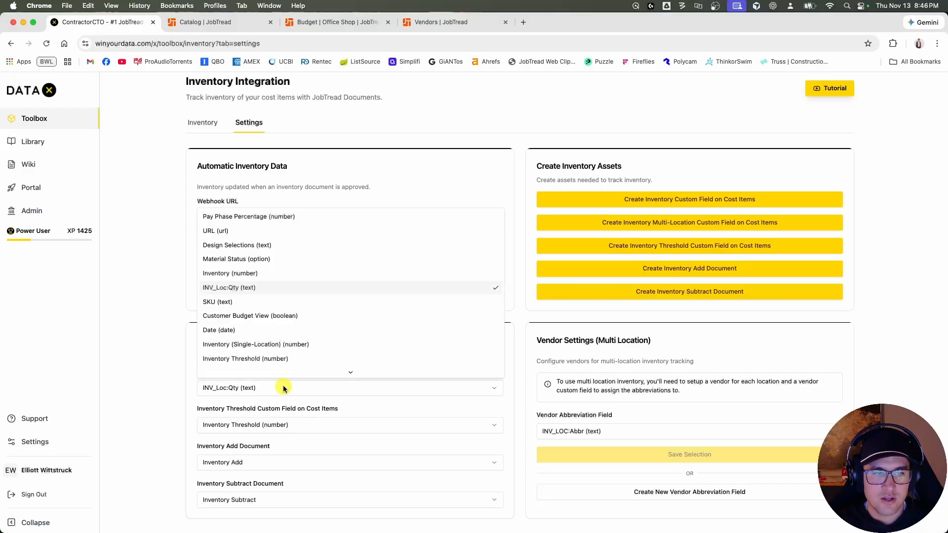
scroll(299, 331, "down", 1)
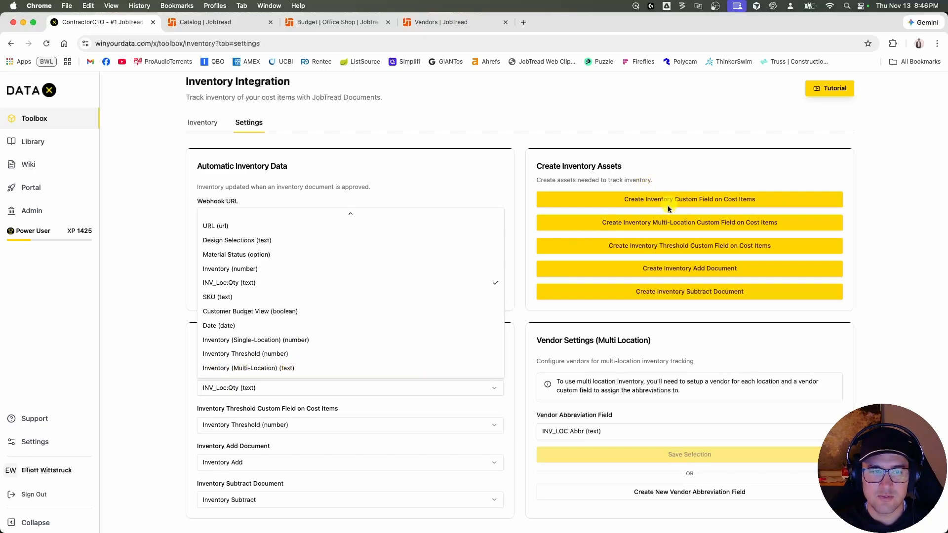
scroll(279, 345, "up", 2)
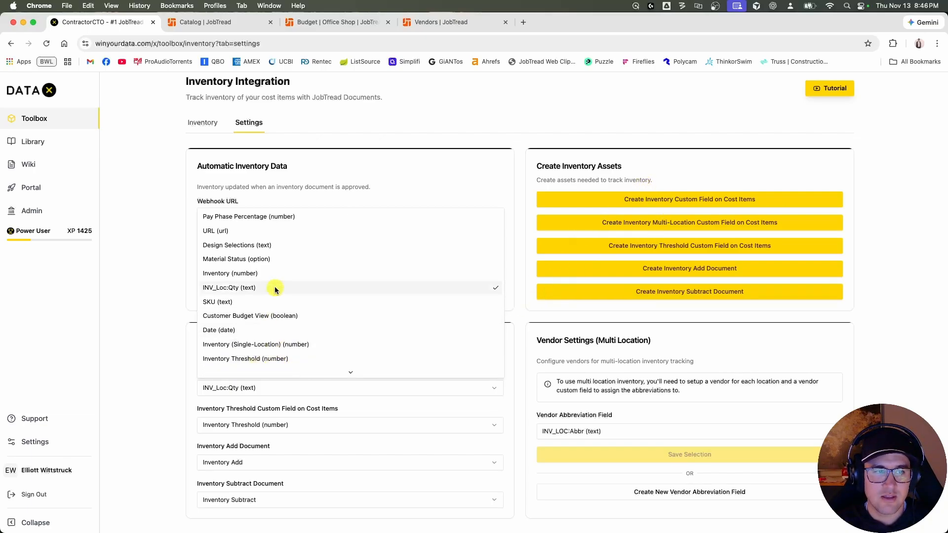
left_click(257, 275)
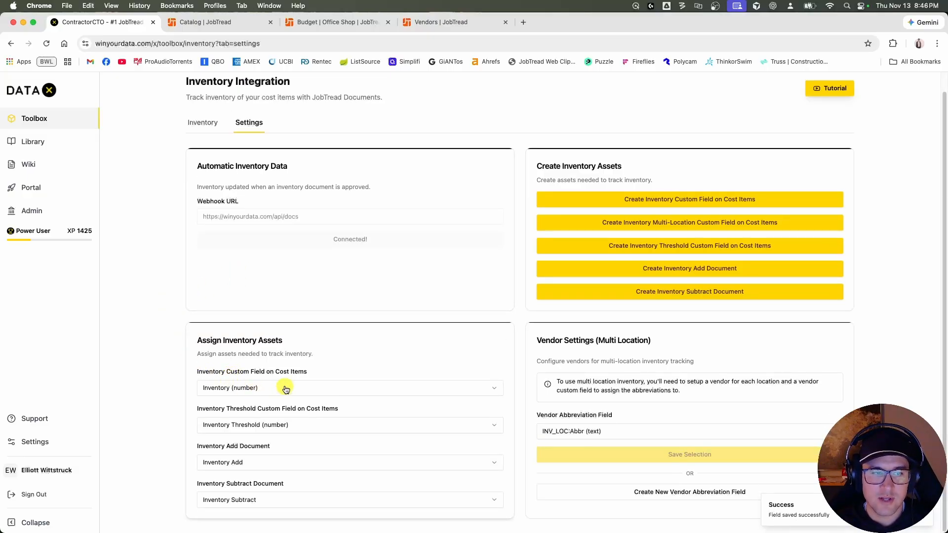
left_click(285, 426)
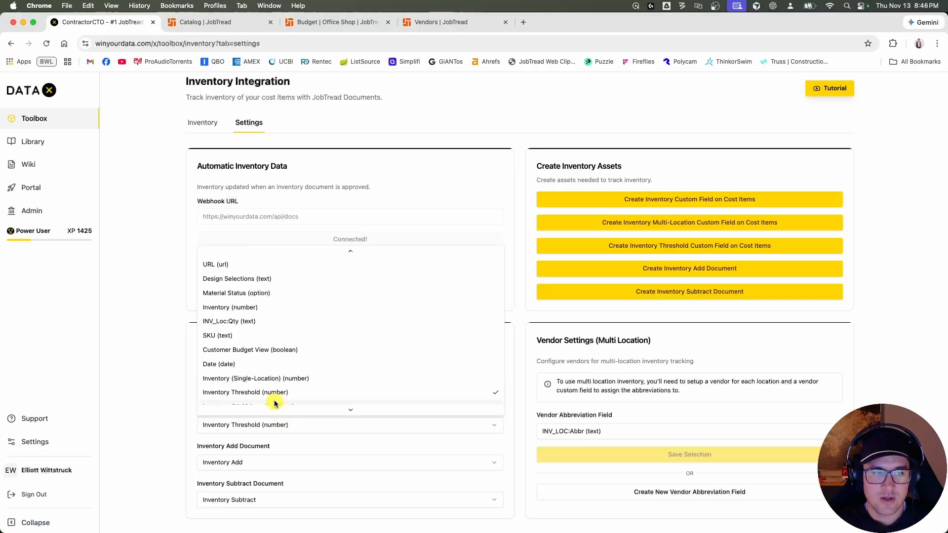
left_click(288, 393)
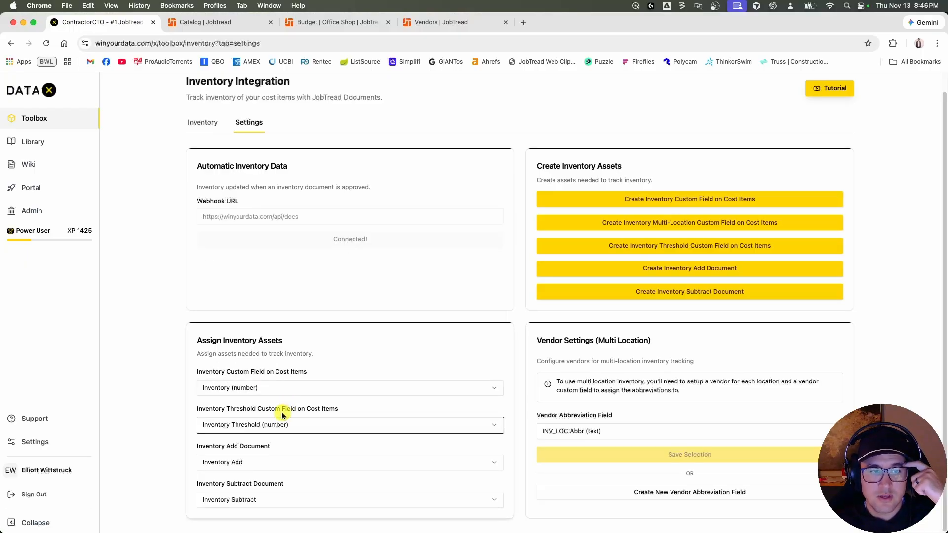
left_click(169, 424)
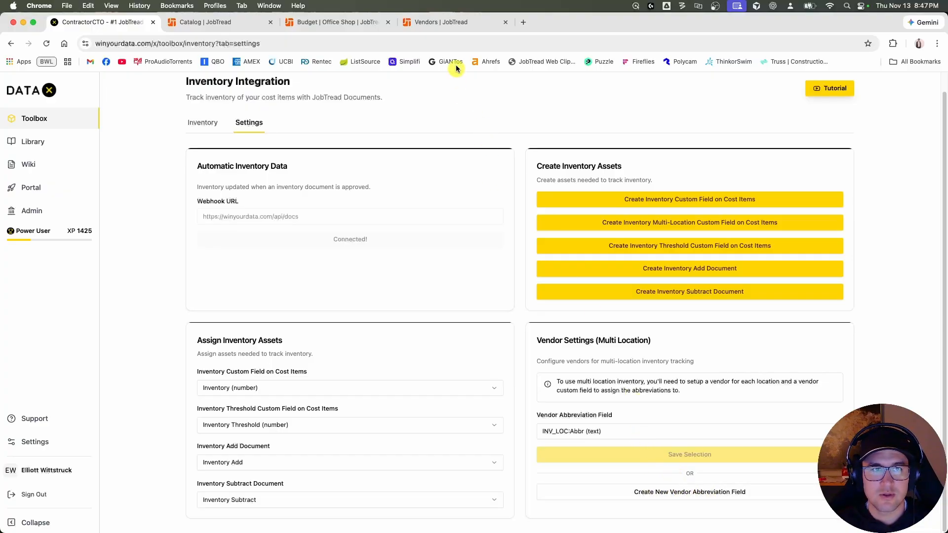
Switch to the JobTread vendors and examine the INV_LOC:Abbr field of Inventory Manager and Inventory Manager (ATL).
left_click(444, 22)
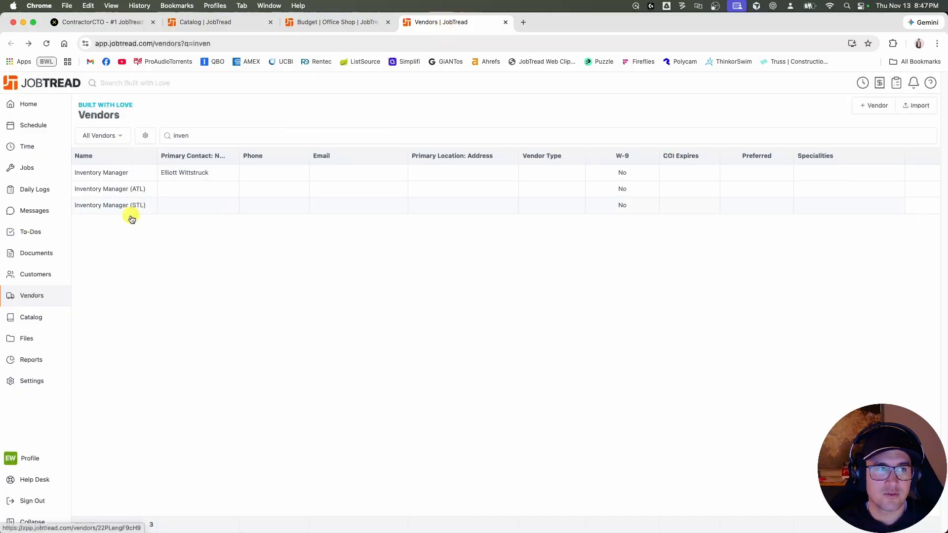
left_click(127, 174)
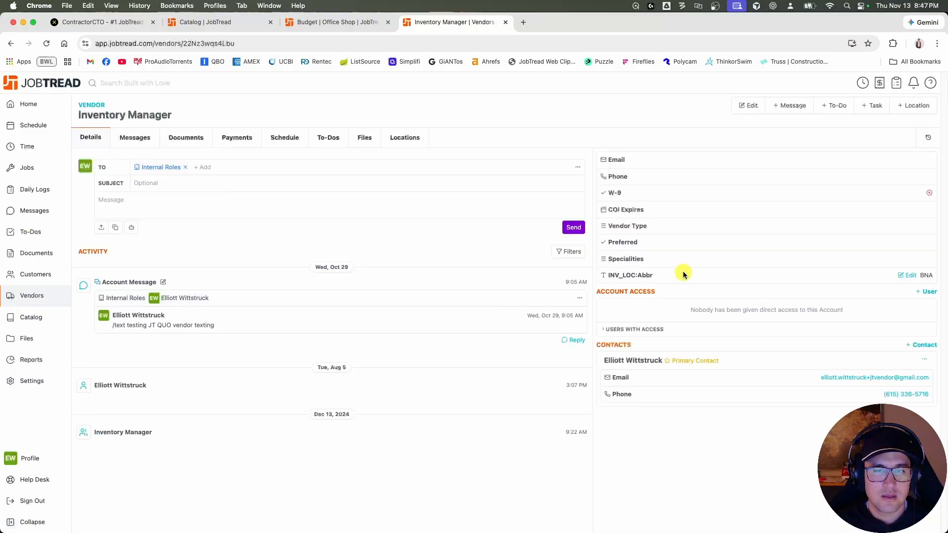
left_click_drag(607, 274, 686, 300)
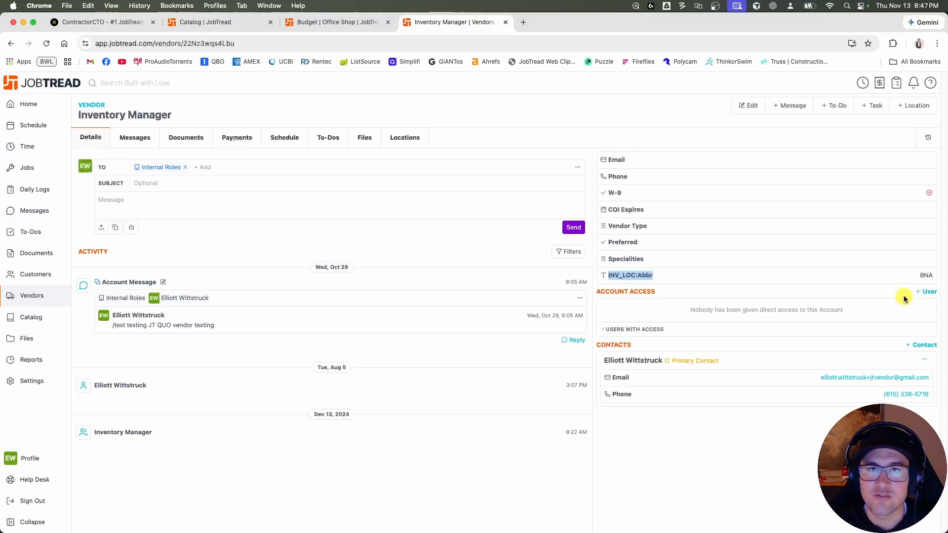
mouse_move(911, 276)
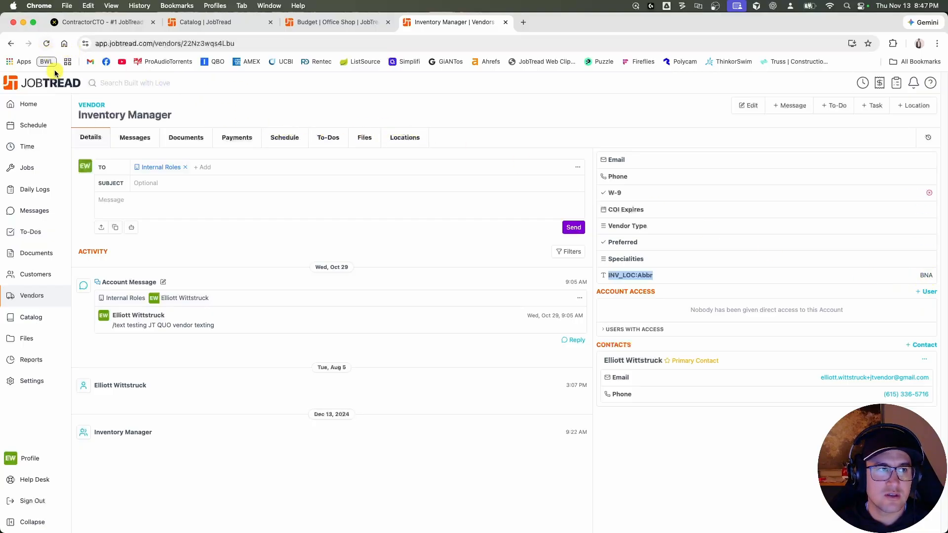
left_click(12, 48)
left_click(123, 188)
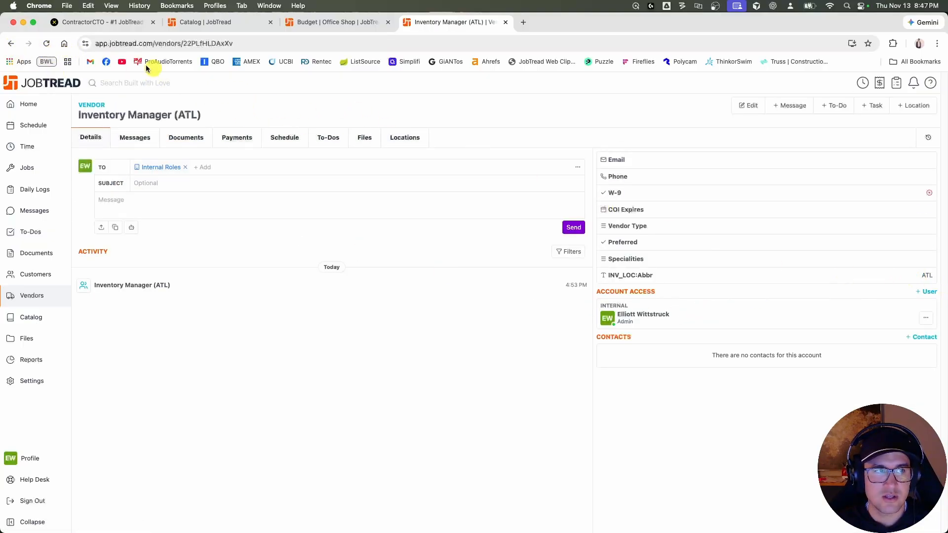
left_click(10, 45)
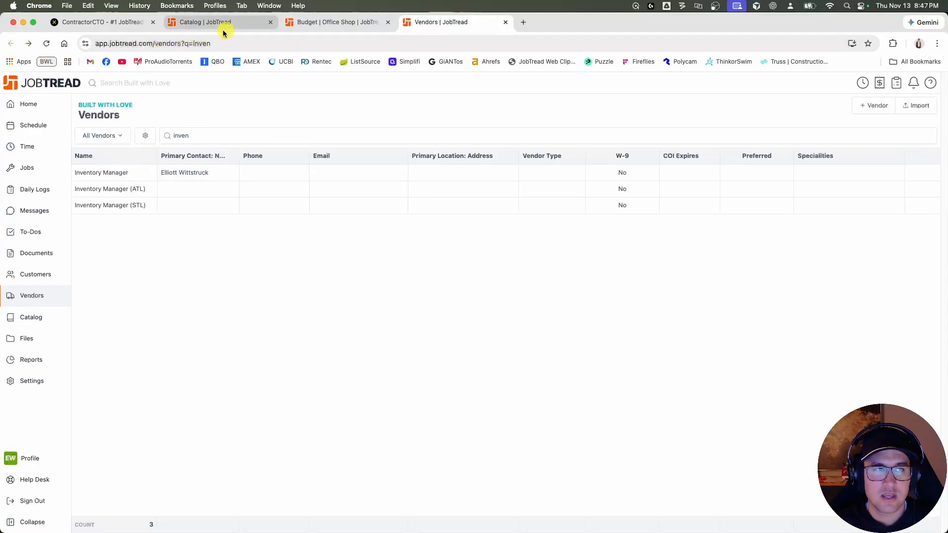
Return to the DATAX inventory settings and check the options for the Vendor Abbreviation Field without changing the selection.
left_click(127, 25)
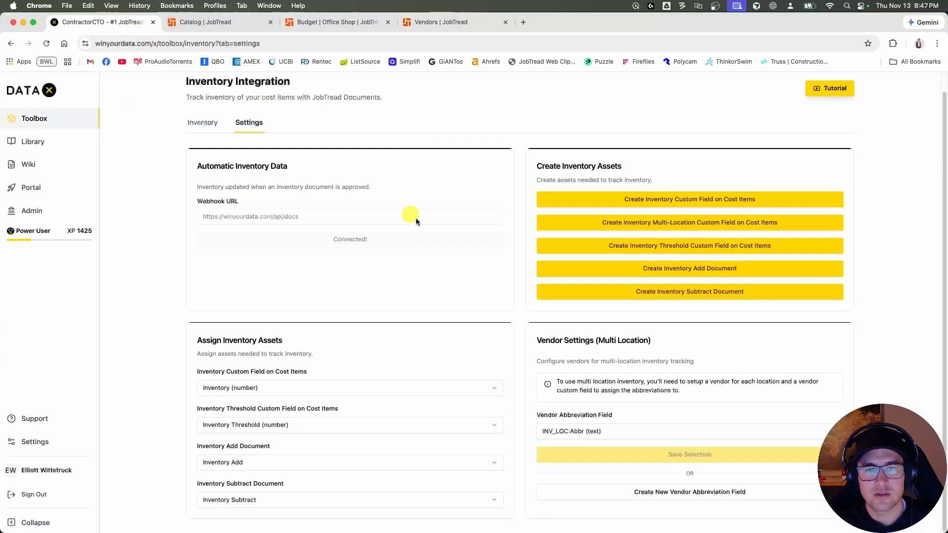
left_click(619, 431)
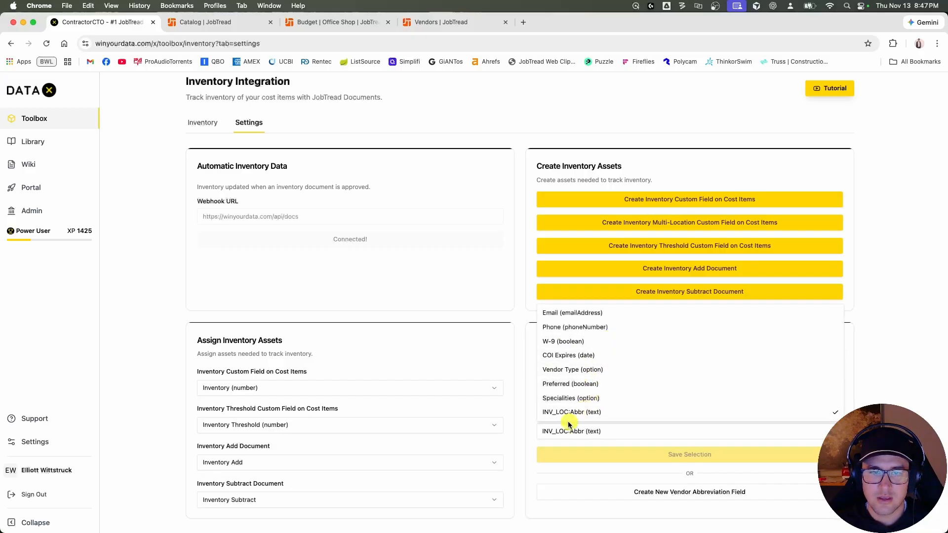
left_click(525, 442)
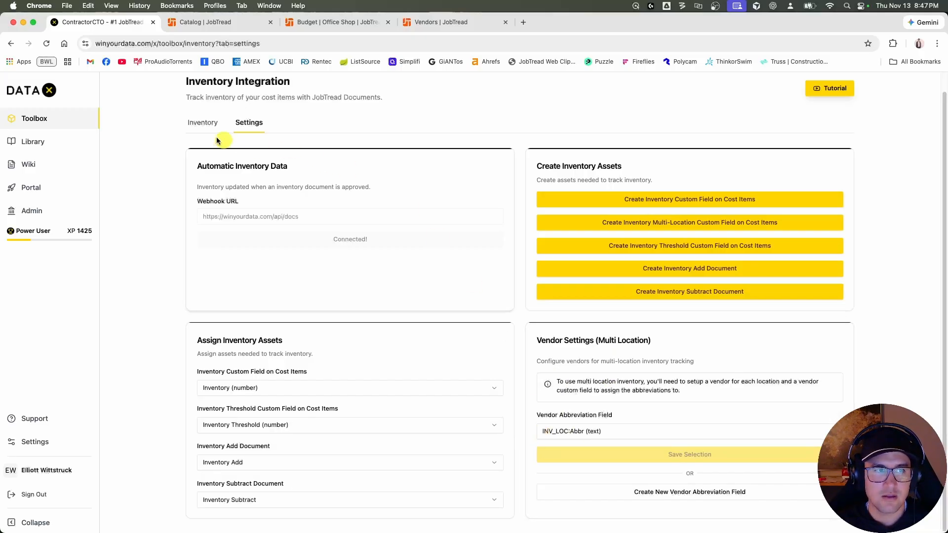
Open the DATAX inventory list and review the items' total quantities and stock statuses.
left_click(202, 124)
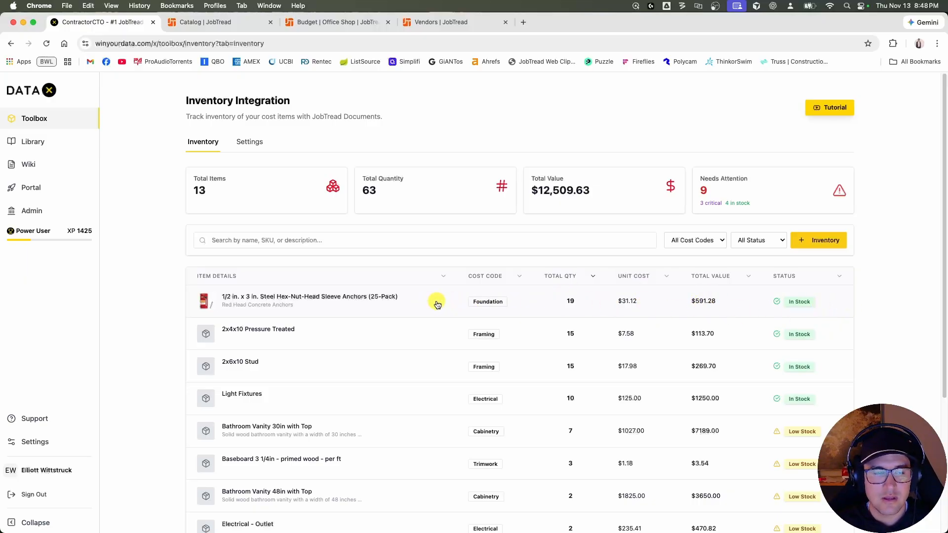
scroll(387, 335, "down", 4)
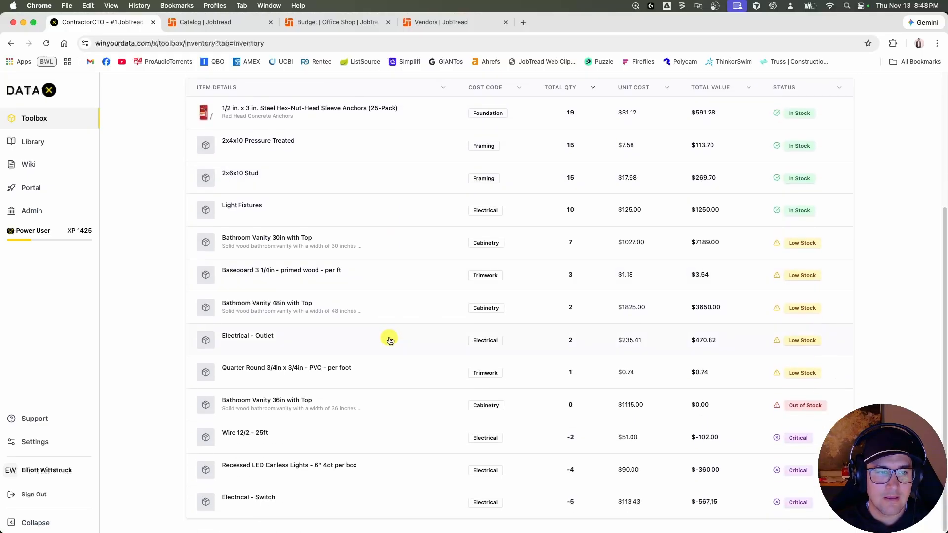
scroll(395, 395, "up", 1)
scroll(397, 398, "down", 1)
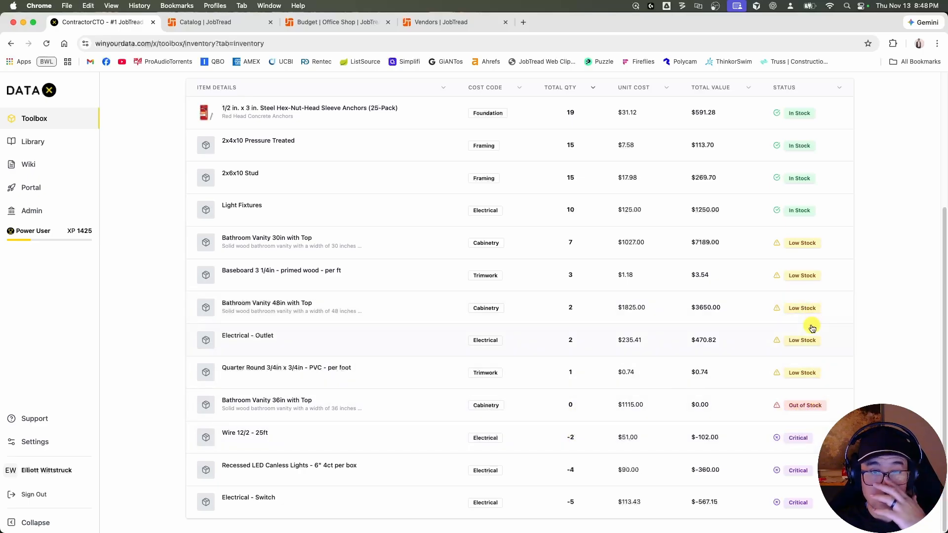
scroll(812, 328, "up", 5)
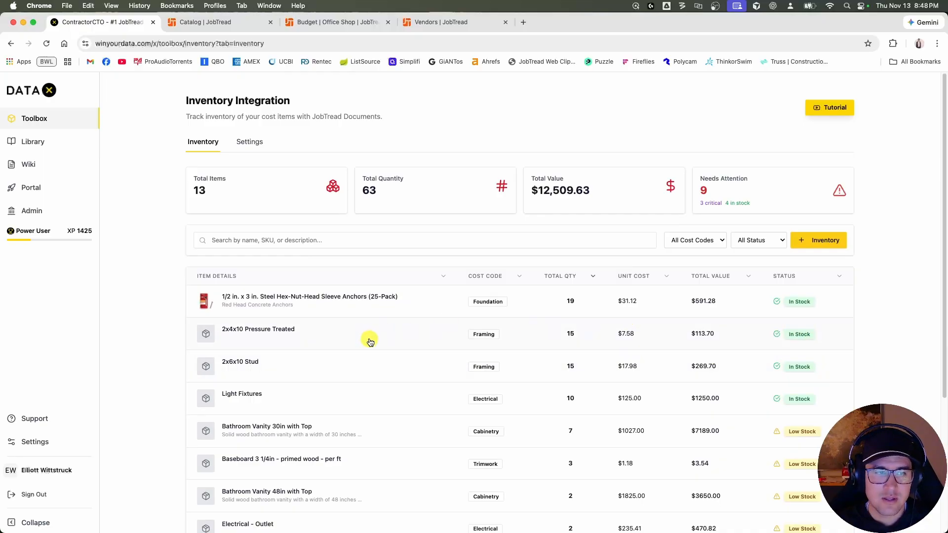
Increase the inventory quantity of the Steel Hex-Nut-Head Sleeve Anchors to 25 and apply the change.
left_click(373, 304)
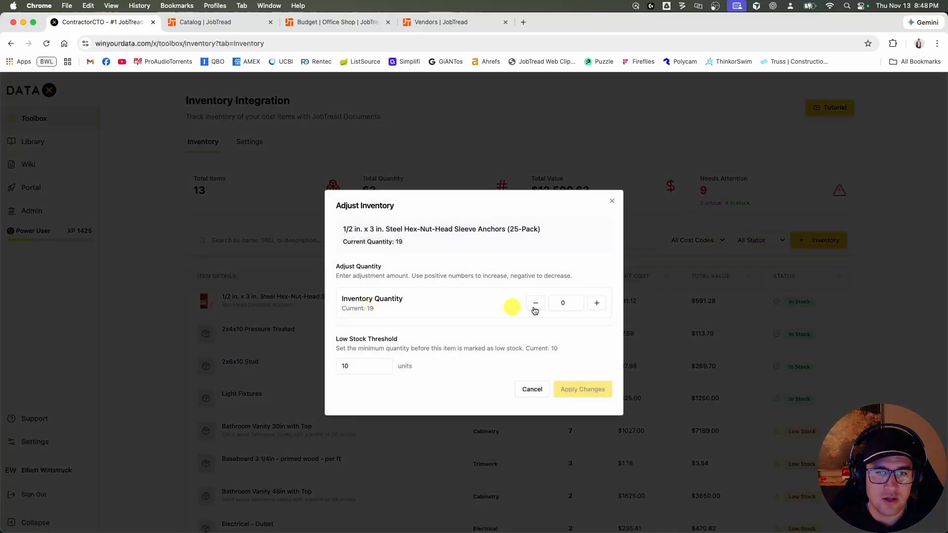
left_click(596, 303)
left_click(596, 303)
left_click(597, 303)
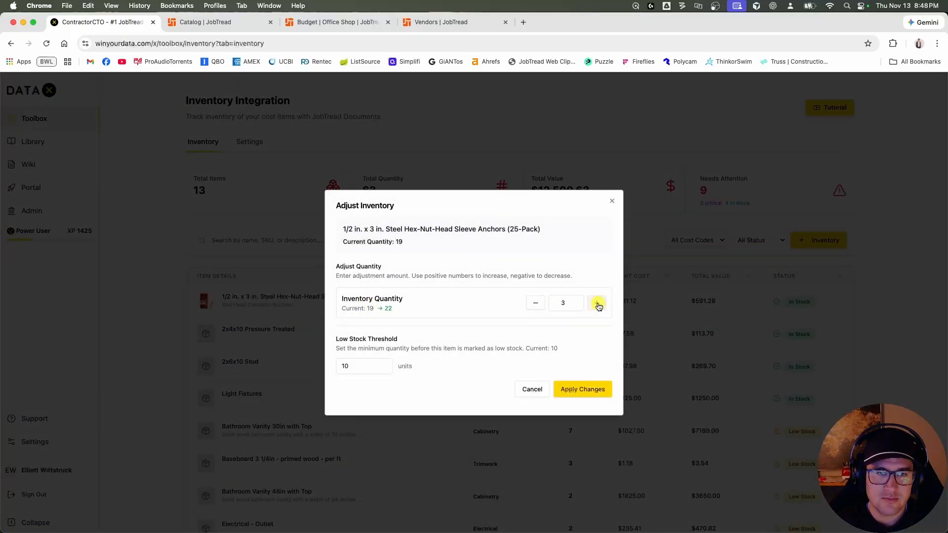
left_click(585, 388)
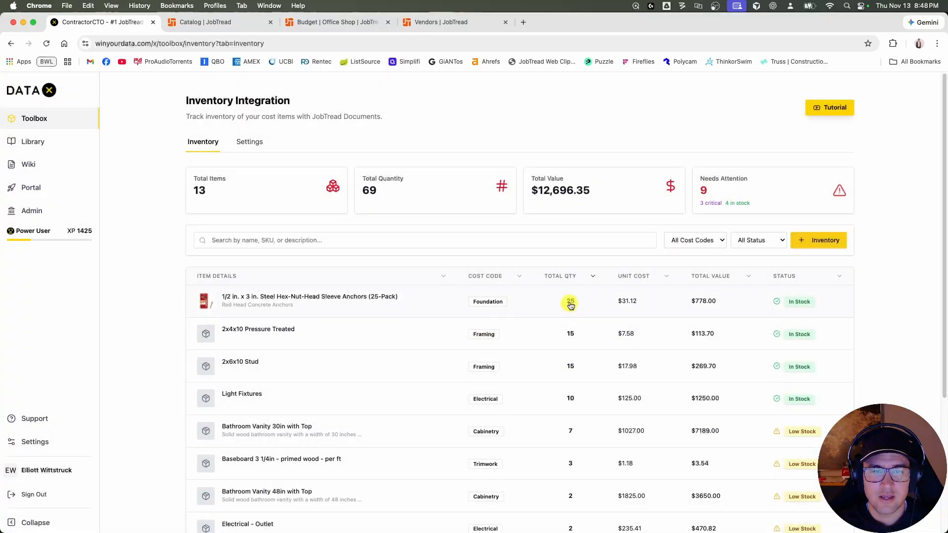
Switch to the JobTread catalog, set the sleeve anchors' Inventory field to 30, and save the cost item.
left_click(241, 23)
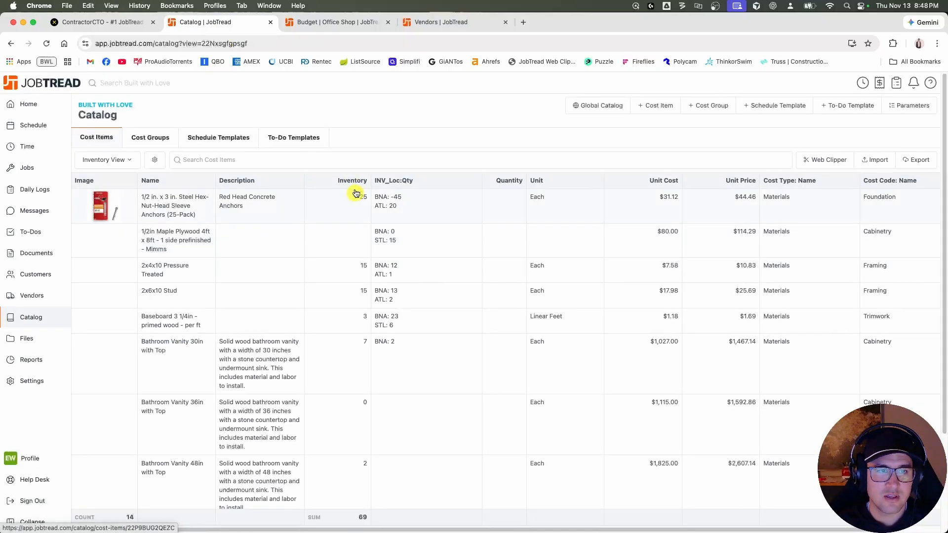
left_click(323, 202)
scroll(218, 350, "down", 10)
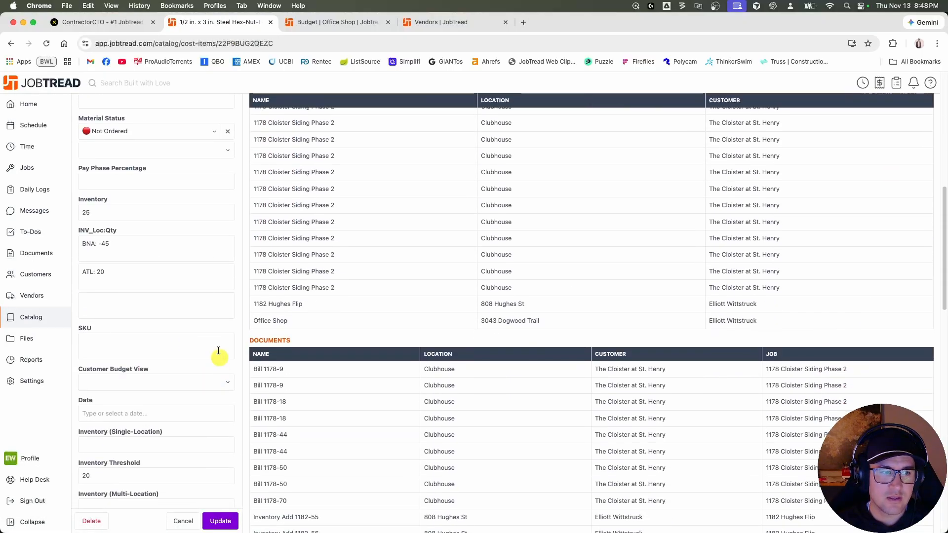
double_click(82, 213)
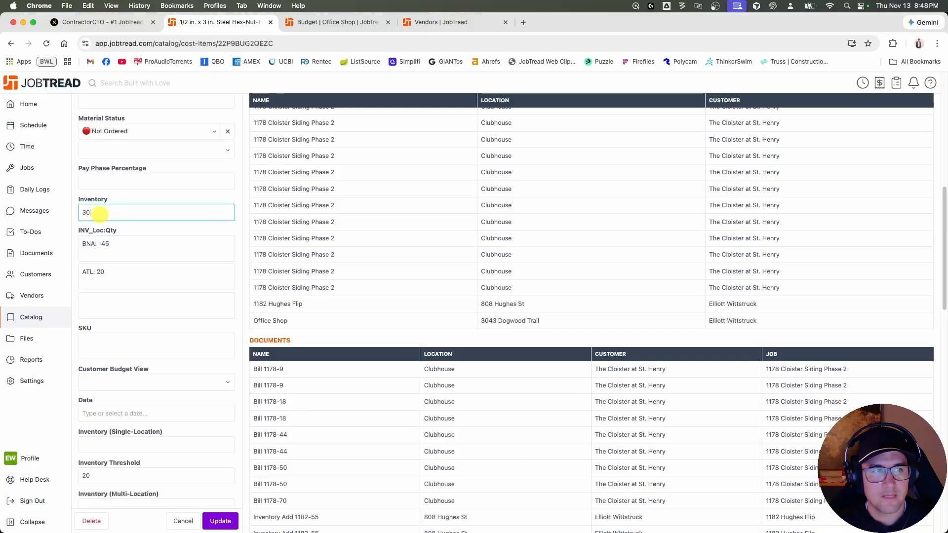
left_click(221, 521)
Switch to the DATAX inventory page, reload it, and check the sleeve anchors' quantity in their adjustment dialog.
left_click(130, 25)
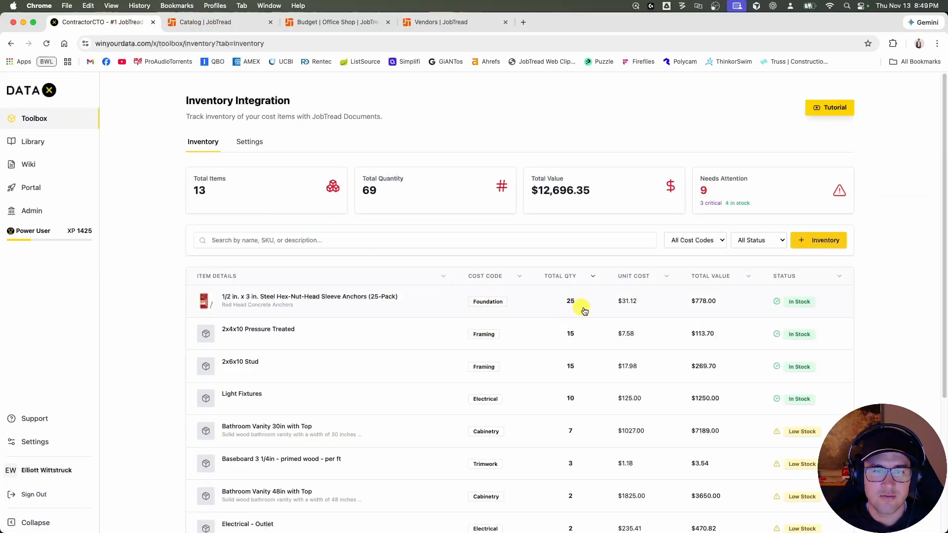
key("super+r")
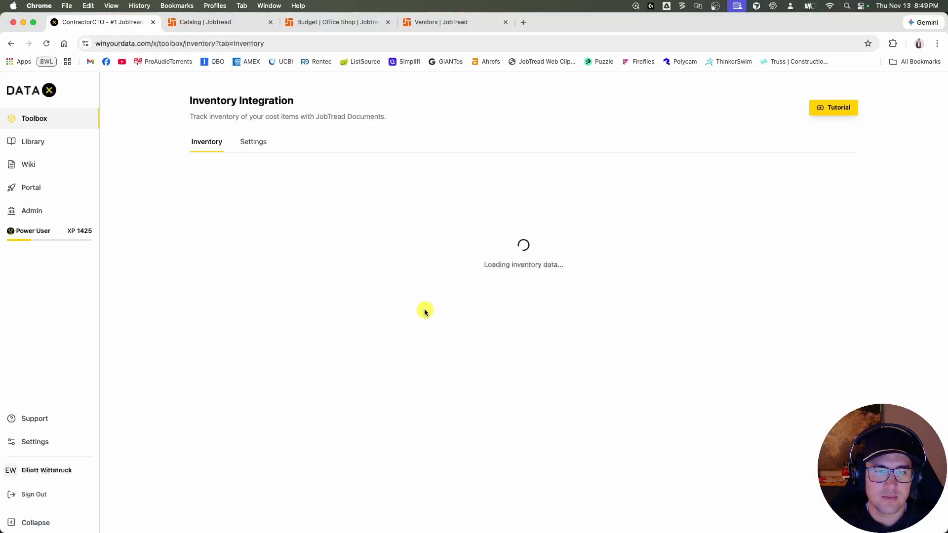
left_click(409, 307)
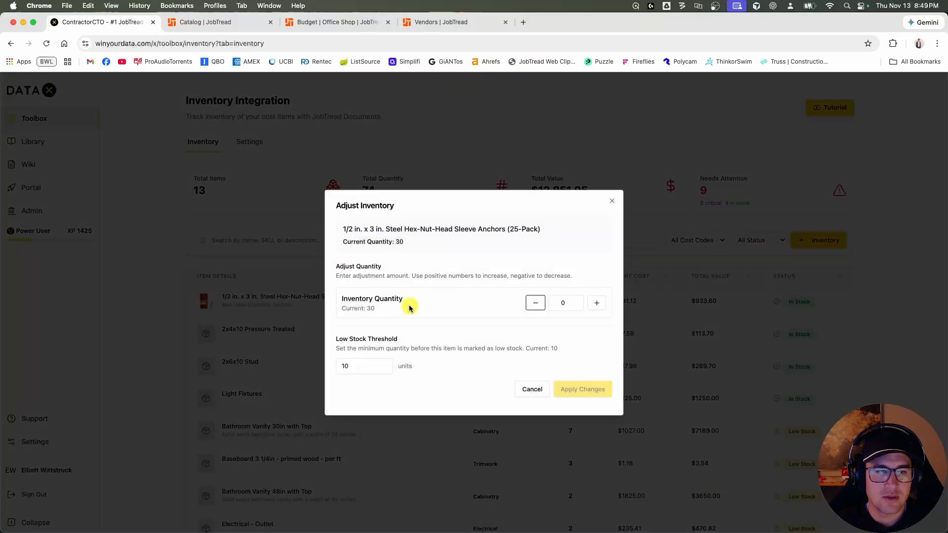
left_click(611, 200)
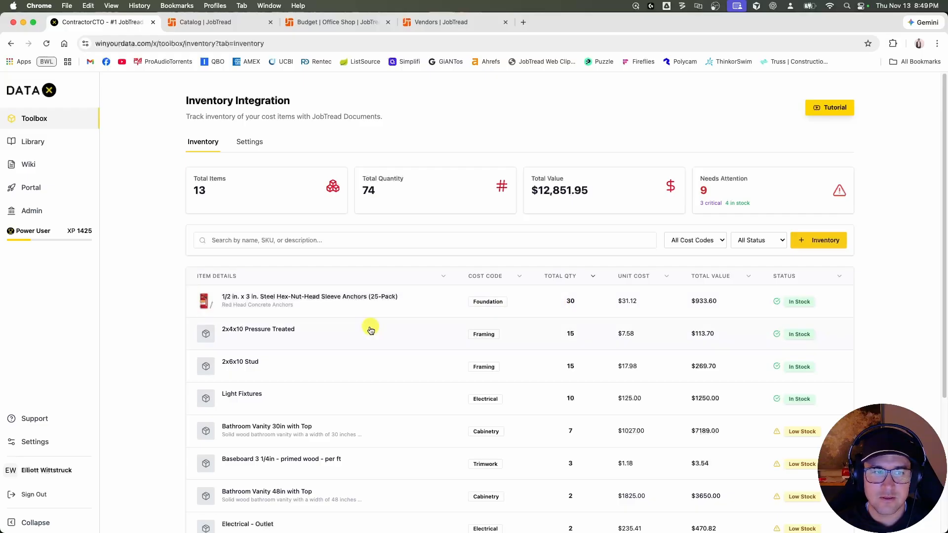
View the Light Fixtures adjustment dialog, close it without changes, and review the inventory summary figures.
scroll(387, 341, "down", 4)
left_click(352, 216)
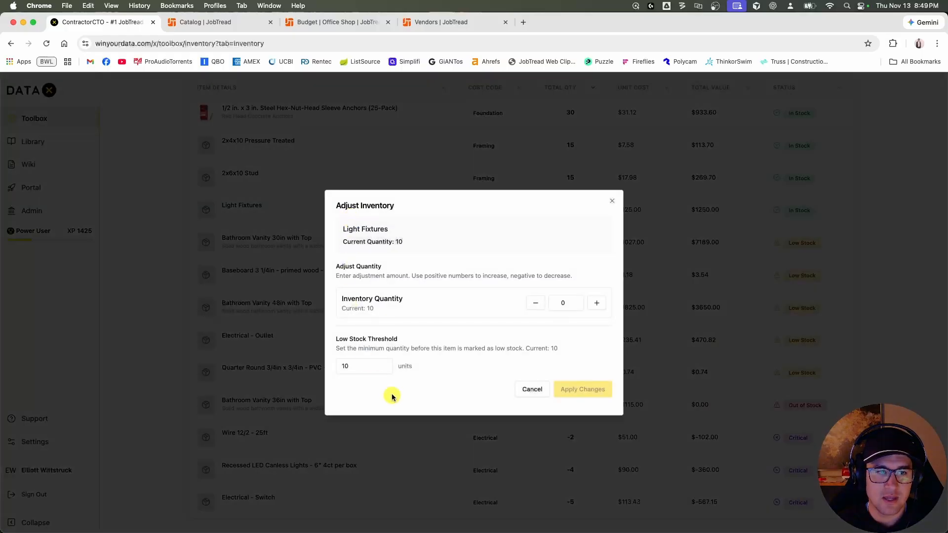
left_click(611, 203)
scroll(359, 365, "up", 4)
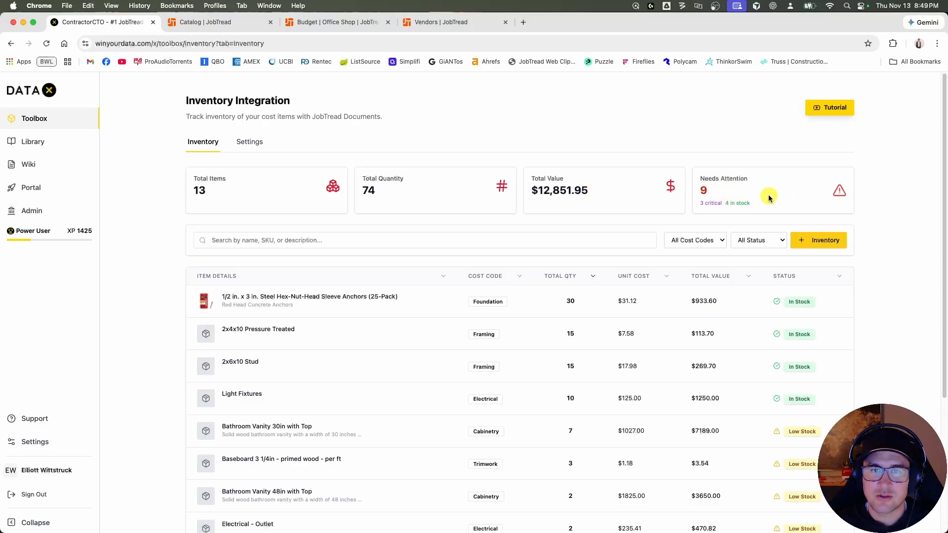
Search the inventory list for 2x10, and clear the search.
left_click(421, 242)
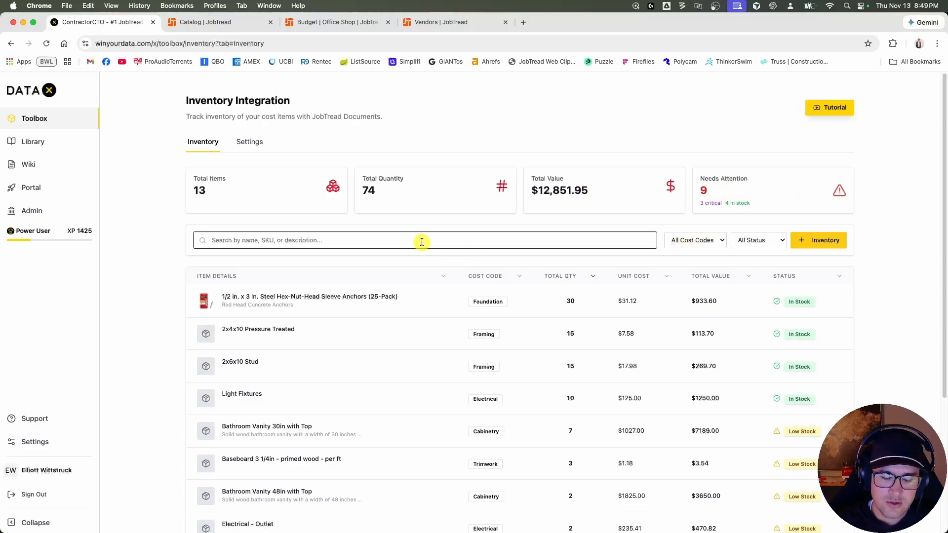
type("2x10")
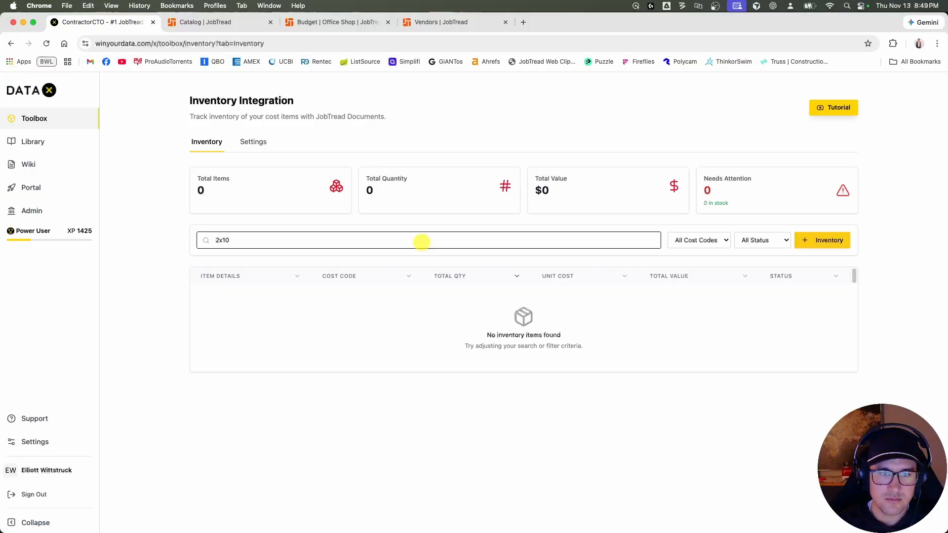
key("BackSpace")
key("BackSpace")
key("BackSpace")
key("BackSpace")
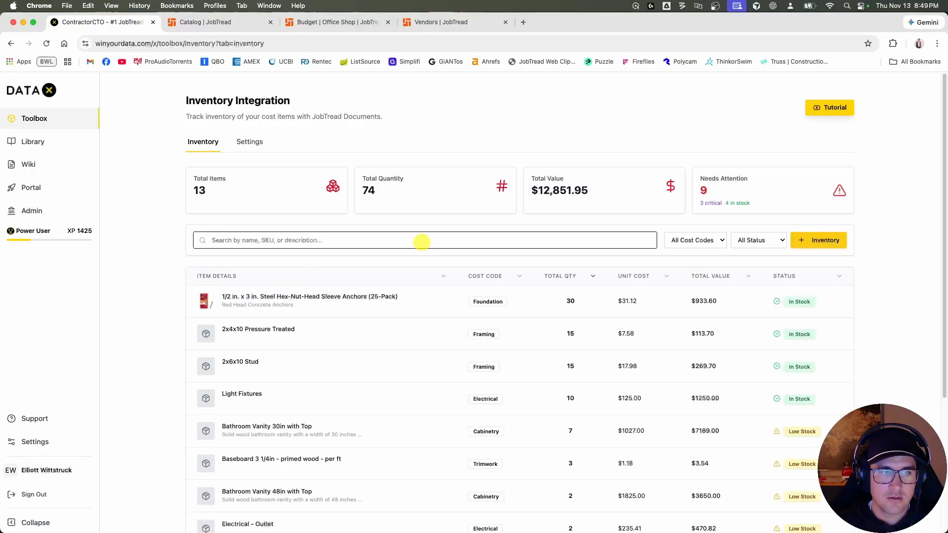
Filter the inventory by the Trimwork cost code, restore All Cost Codes, and view the status filter options.
left_click(711, 242)
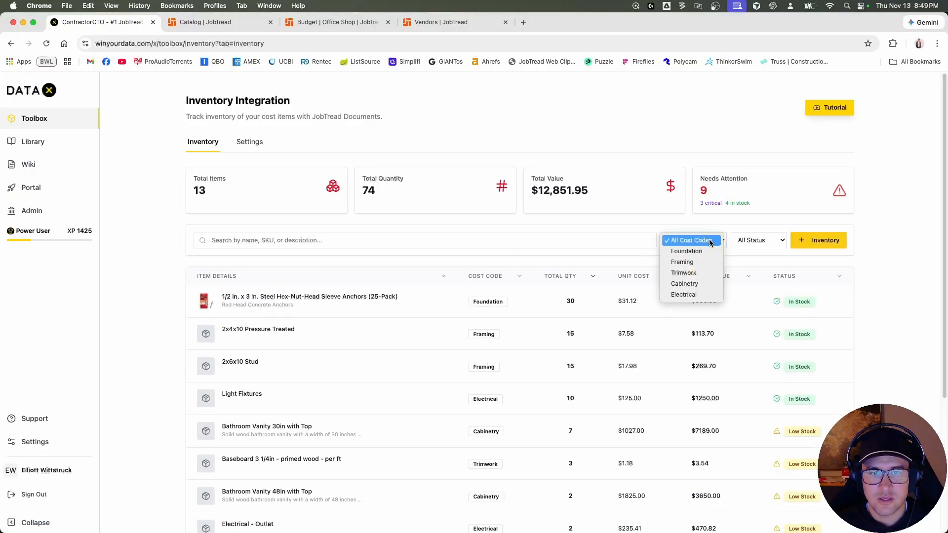
left_click(700, 273)
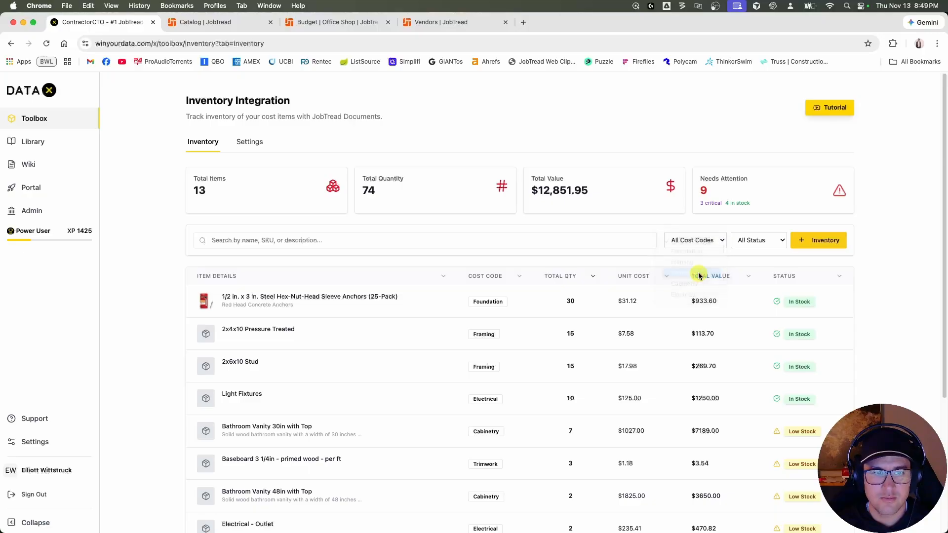
left_click(708, 241)
left_click(693, 206)
left_click(752, 241)
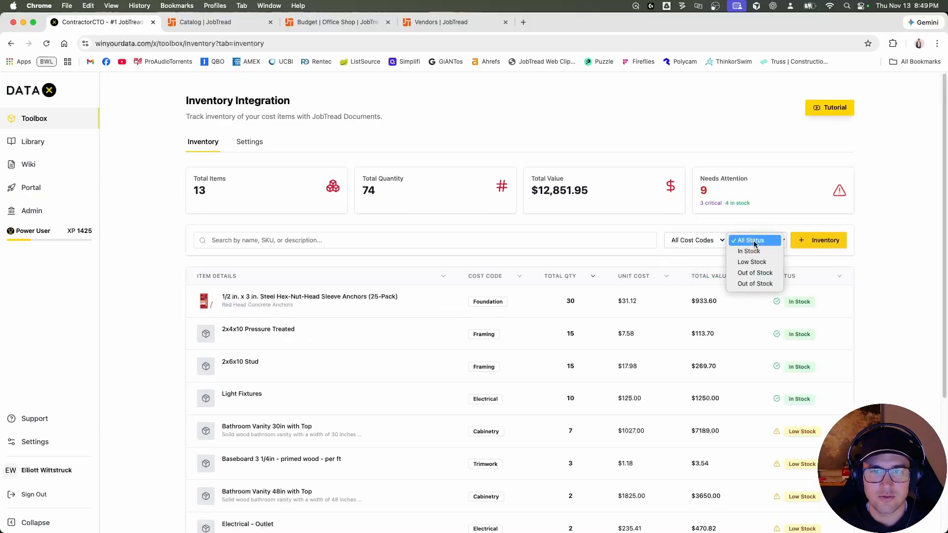
left_click(839, 246)
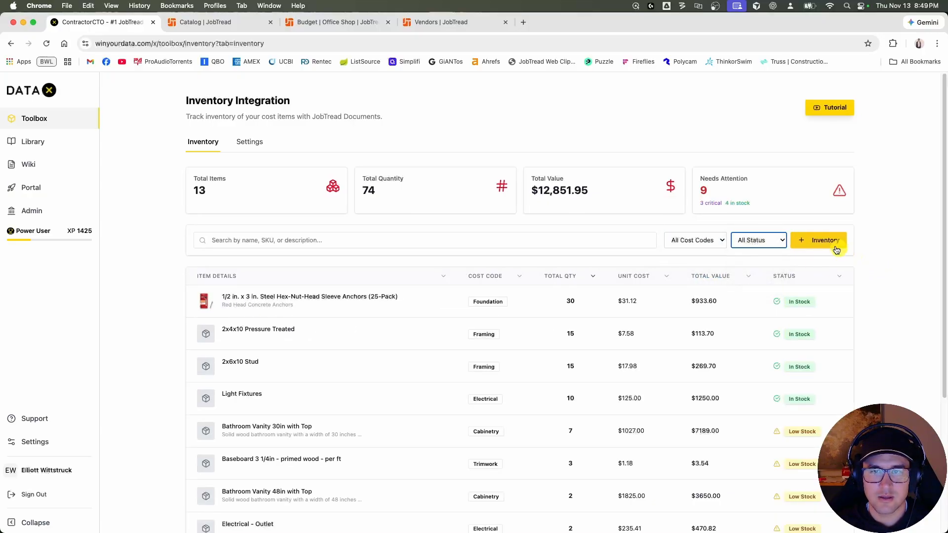
Find the 2x12x10 kiln dried cost item by searching 2x12 and add an inventory quantity of 12 to it.
left_click(819, 241)
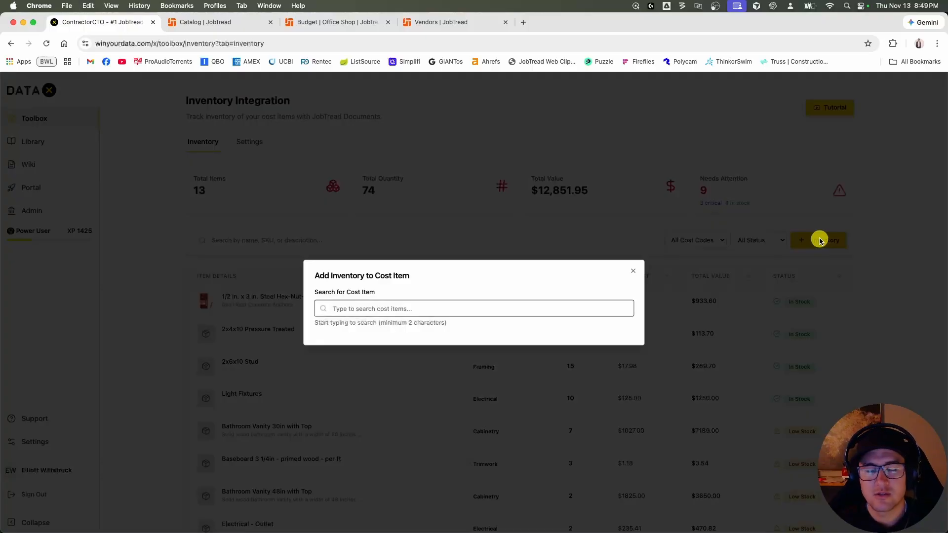
type("2x12")
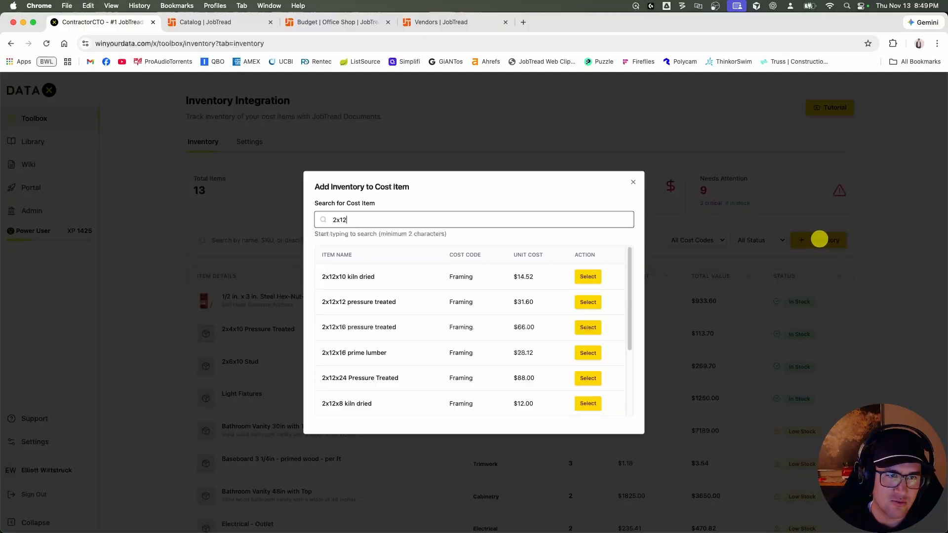
left_click(588, 276)
left_click(434, 343)
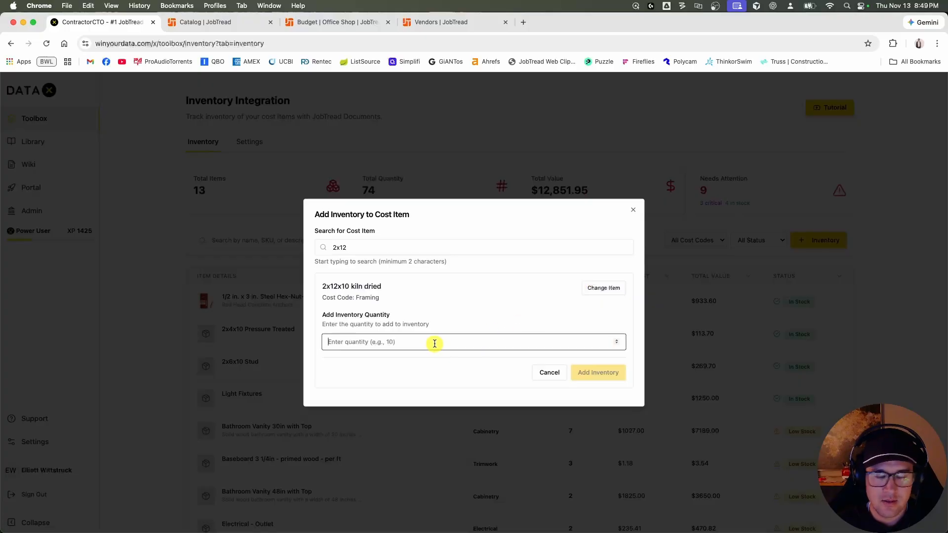
type("12")
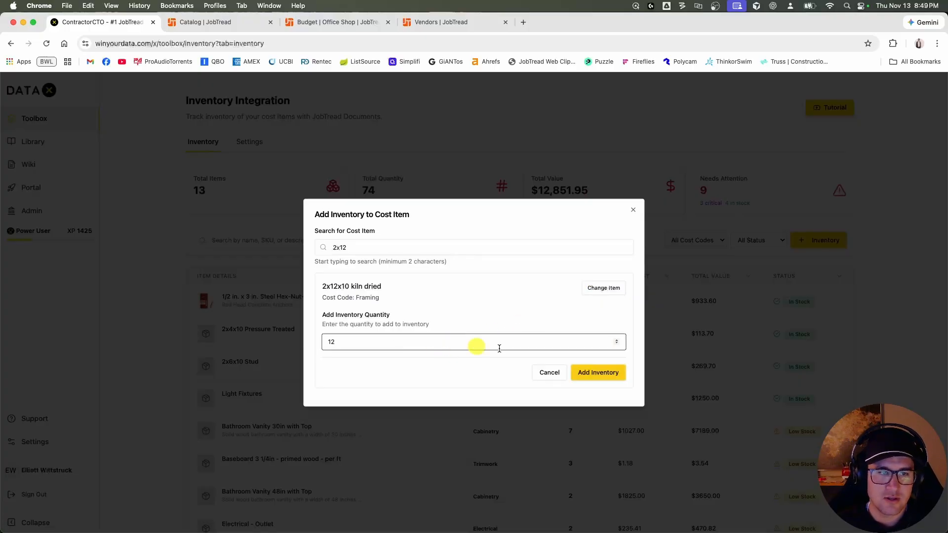
left_click(590, 373)
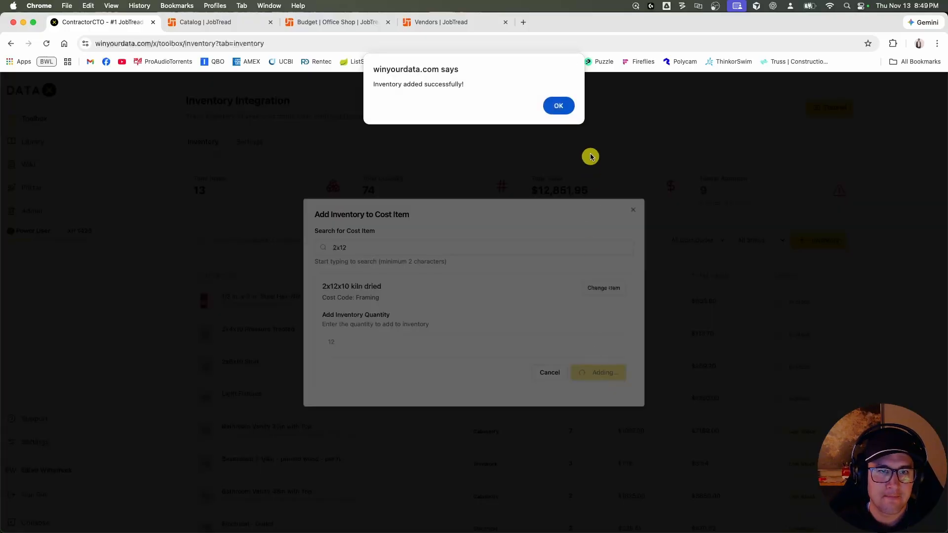
left_click(558, 106)
Check the 2x12x10 kiln dried item in the inventory list, and show the JobTread catalog's Inventory View.
scroll(422, 294, "down", 2)
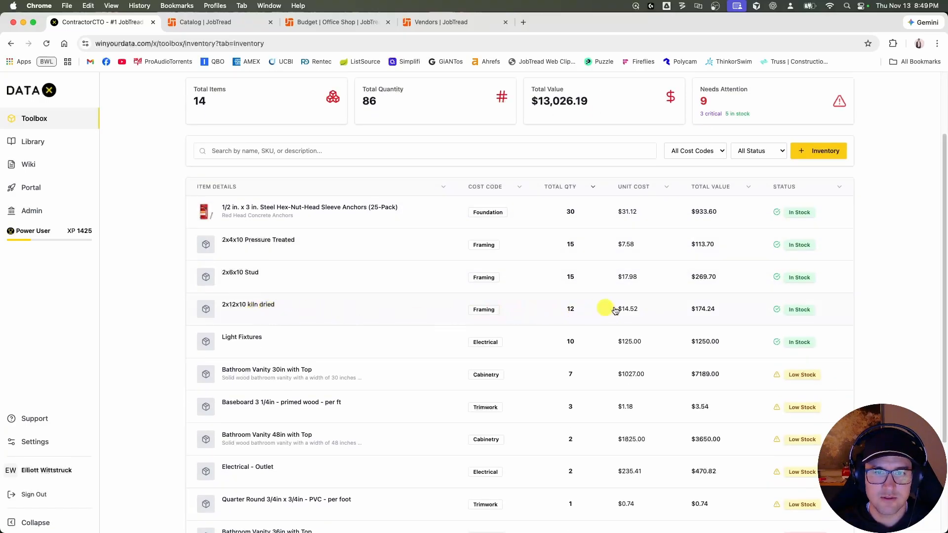
scroll(494, 218, "up", 2)
left_click(205, 22)
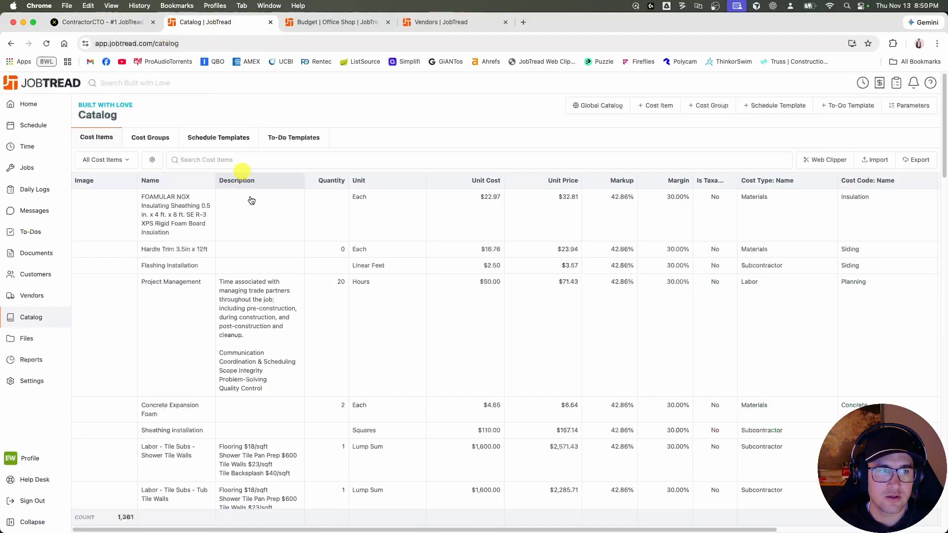
left_click(125, 159)
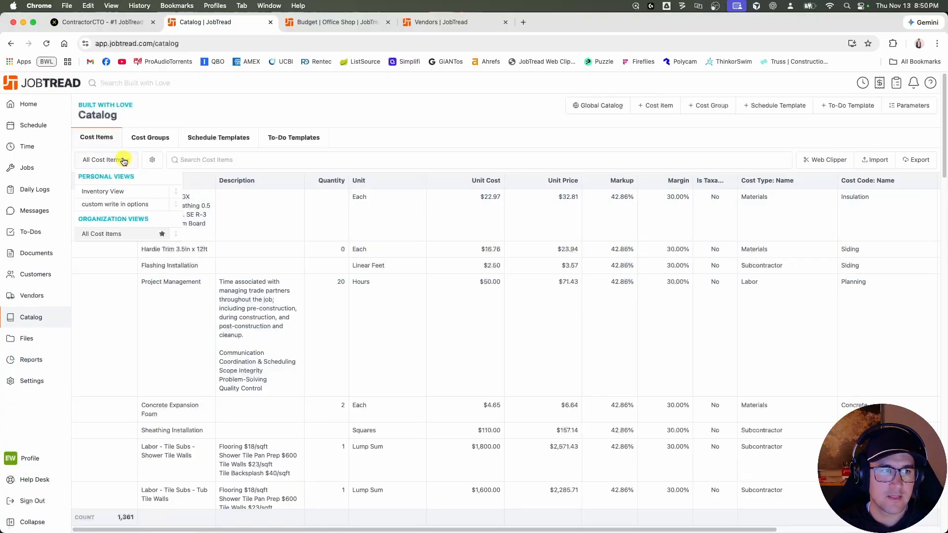
left_click(121, 191)
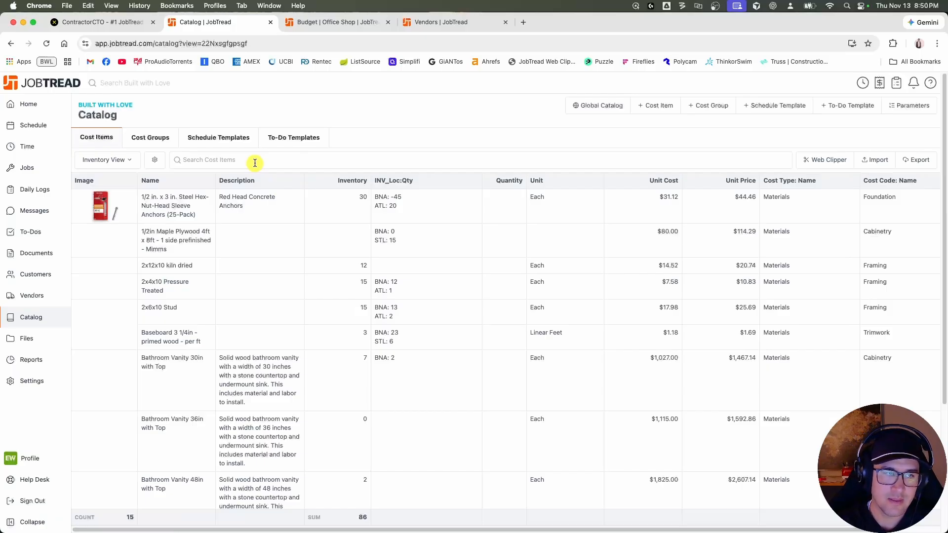
Show All Cost Items, set the FOAMULAR NGX Insulating Sheathing's Inventory field to 13, and save the cost item.
left_click(123, 159)
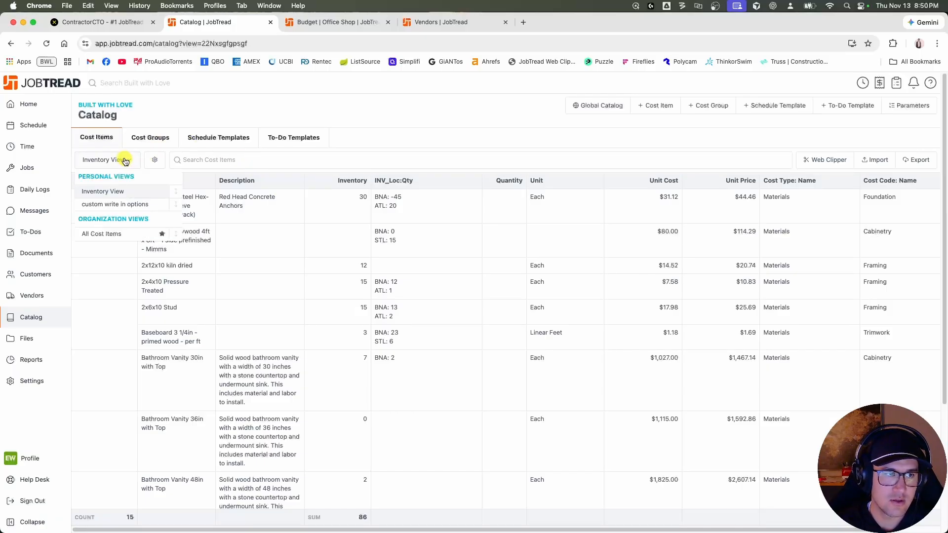
left_click(120, 234)
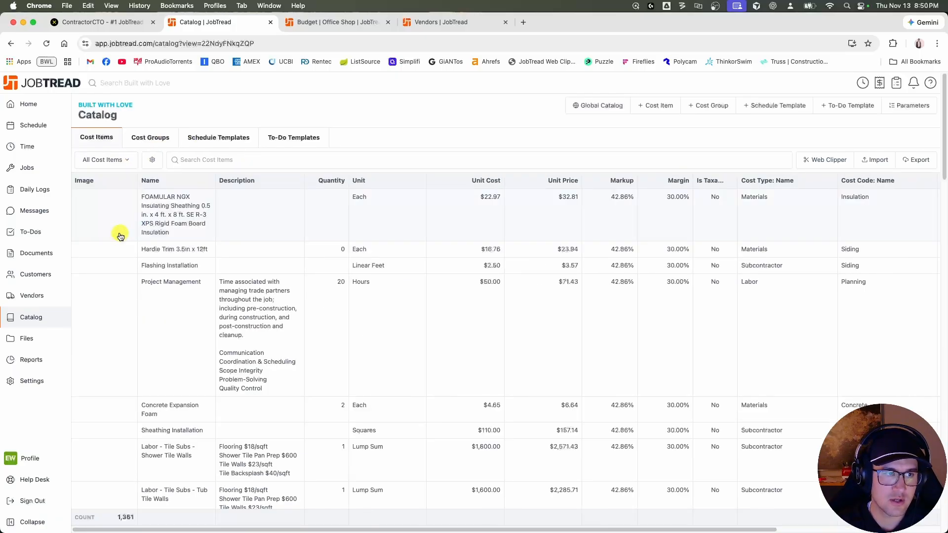
left_click(243, 233)
scroll(239, 338, "down", 10)
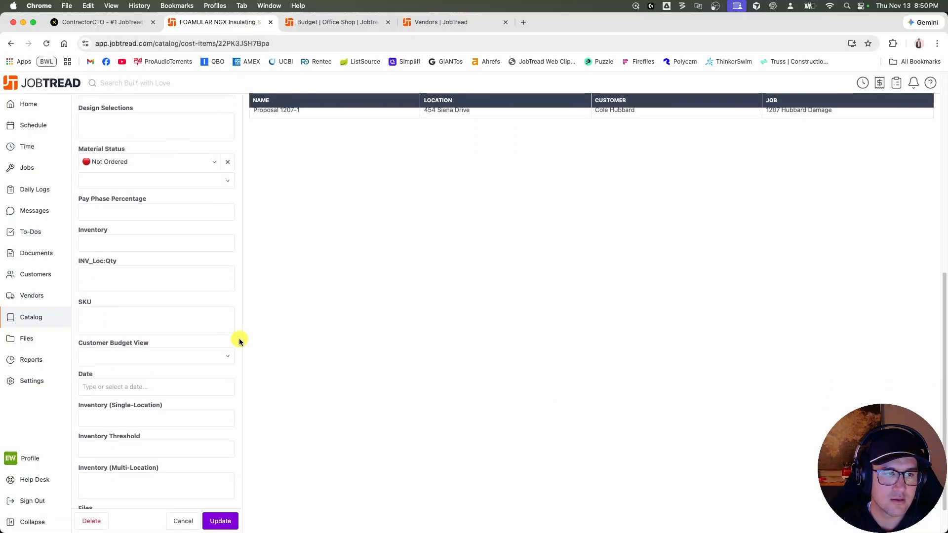
left_click(147, 244)
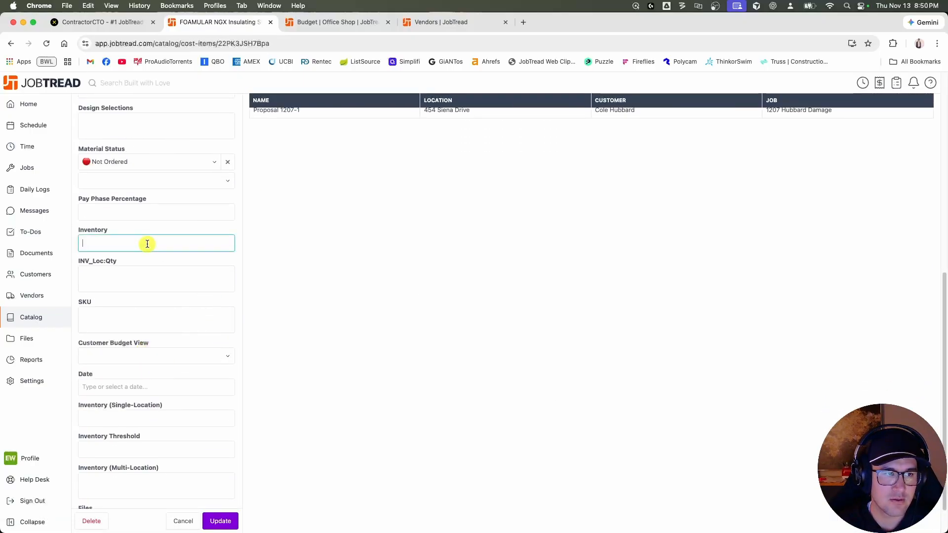
type("10")
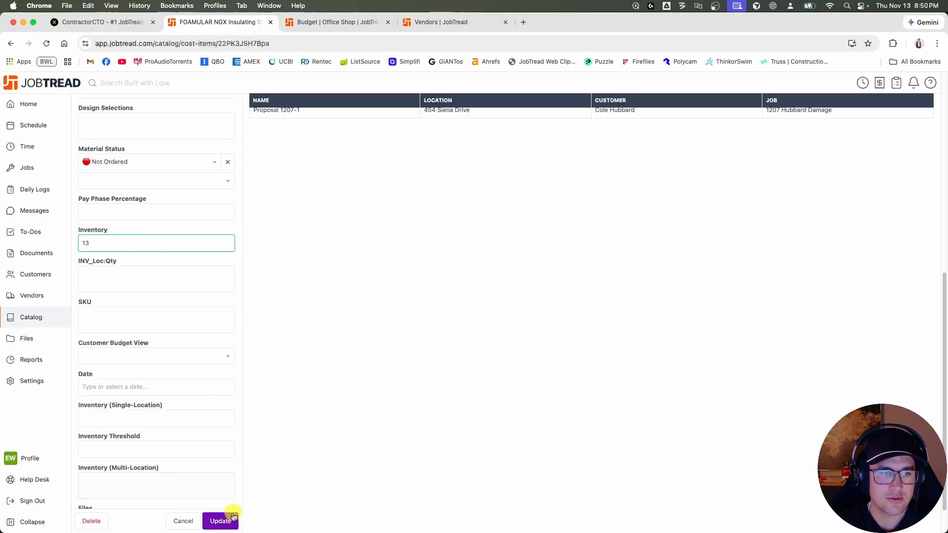
left_click(229, 518)
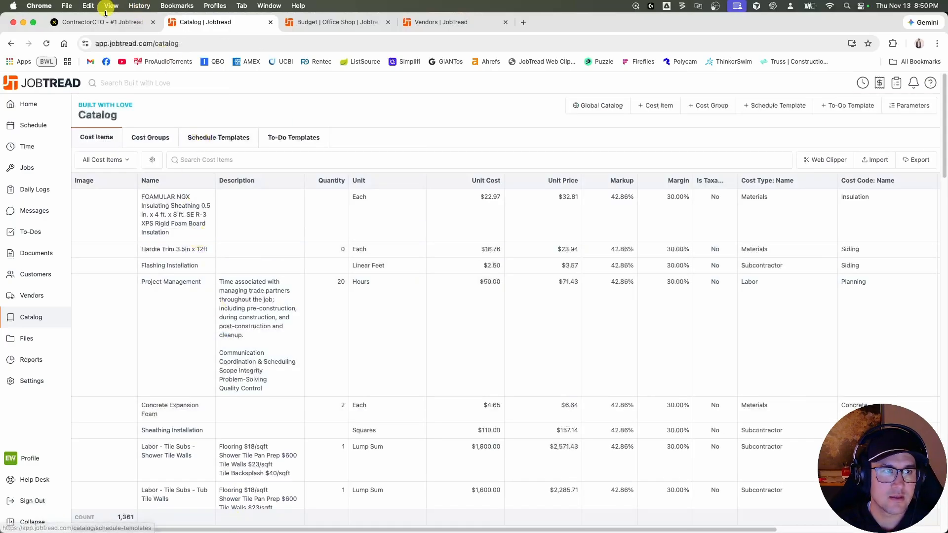
Check the FOAMULAR sheathing in the catalog's Inventory View and compare it with the DATAX inventory list.
left_click(119, 163)
left_click(117, 192)
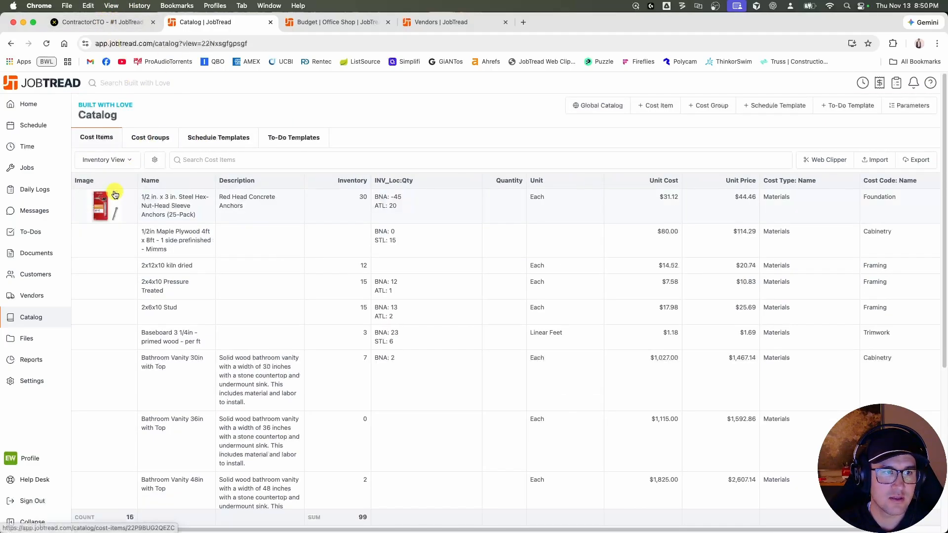
scroll(257, 292, "down", 5)
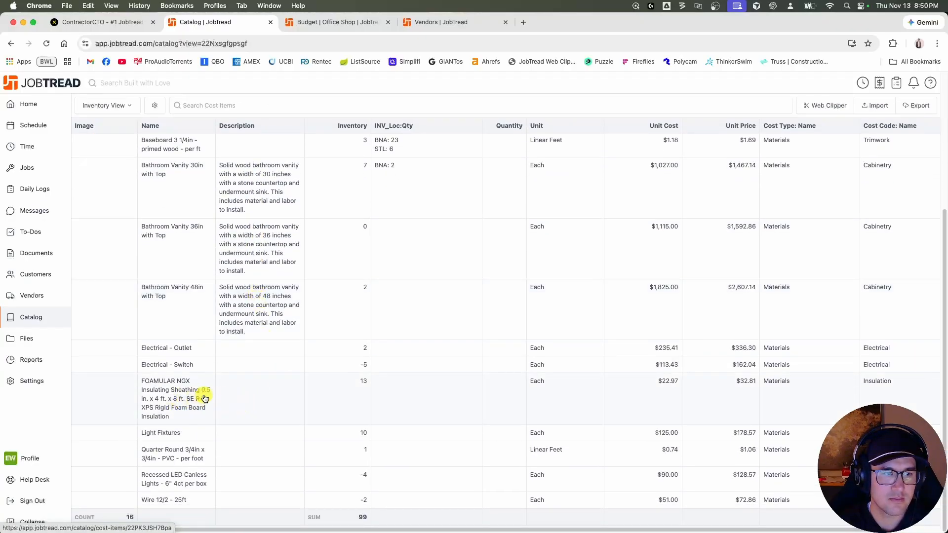
left_click(92, 24)
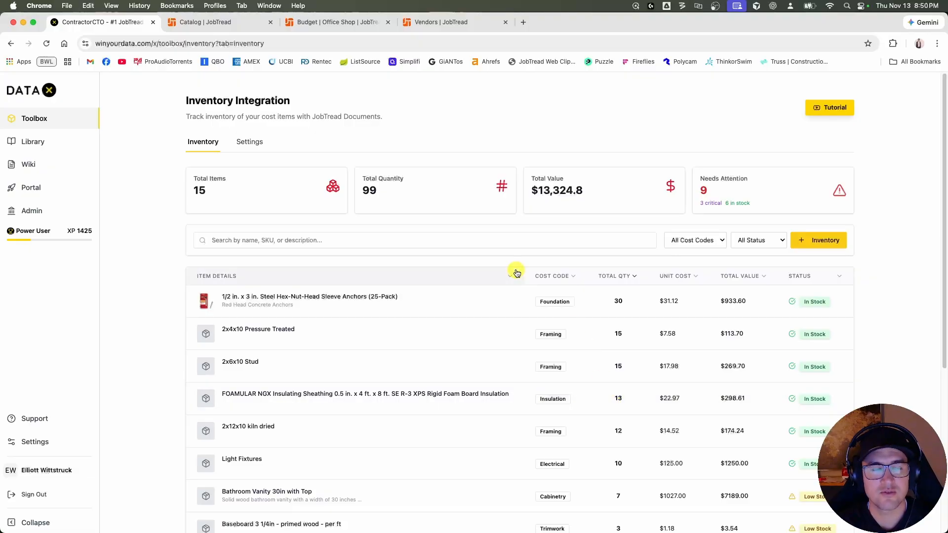
left_click(219, 23)
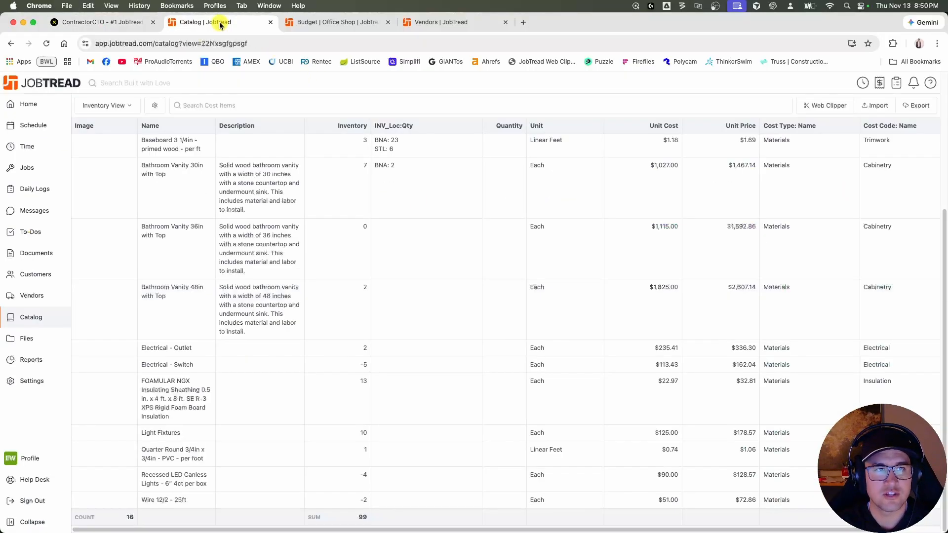
scroll(296, 228, "up", 5)
From the Office Shop budget, create an Inventory Add document for Bathroom Vanity 30in with Top, with Inventory Manager as vendor.
left_click(335, 23)
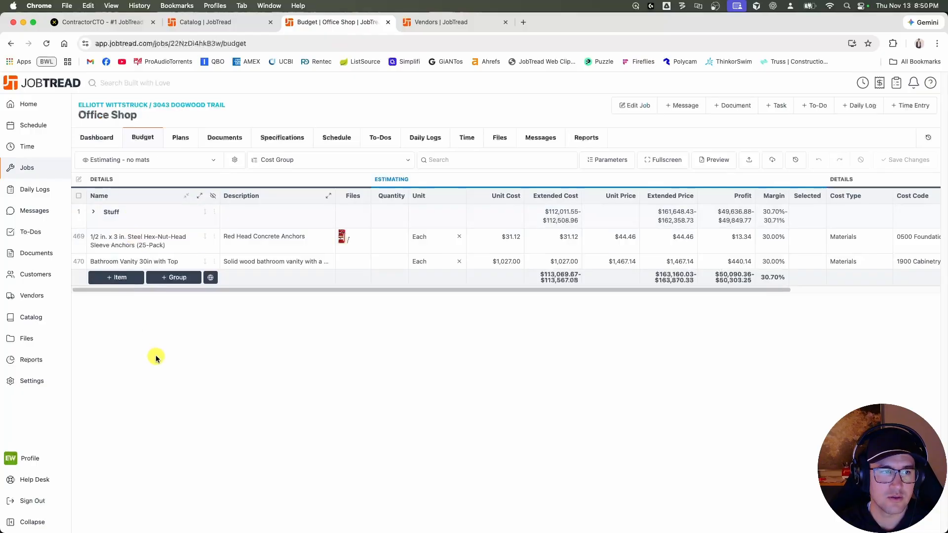
left_click(78, 261)
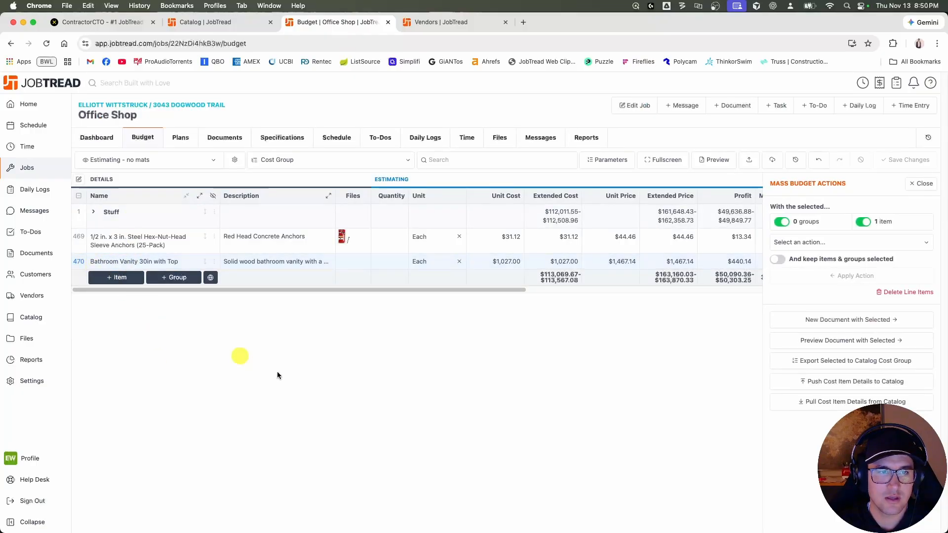
left_click(809, 319)
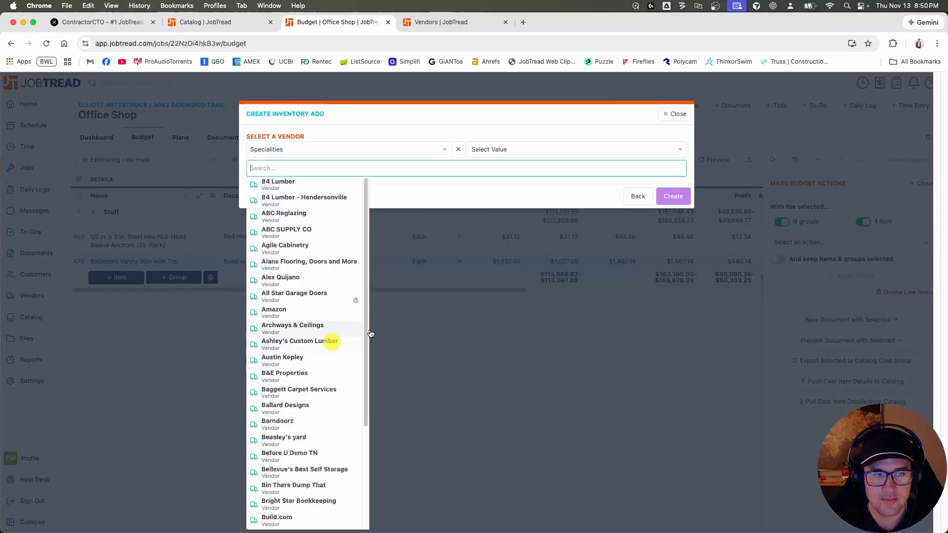
type("invnet")
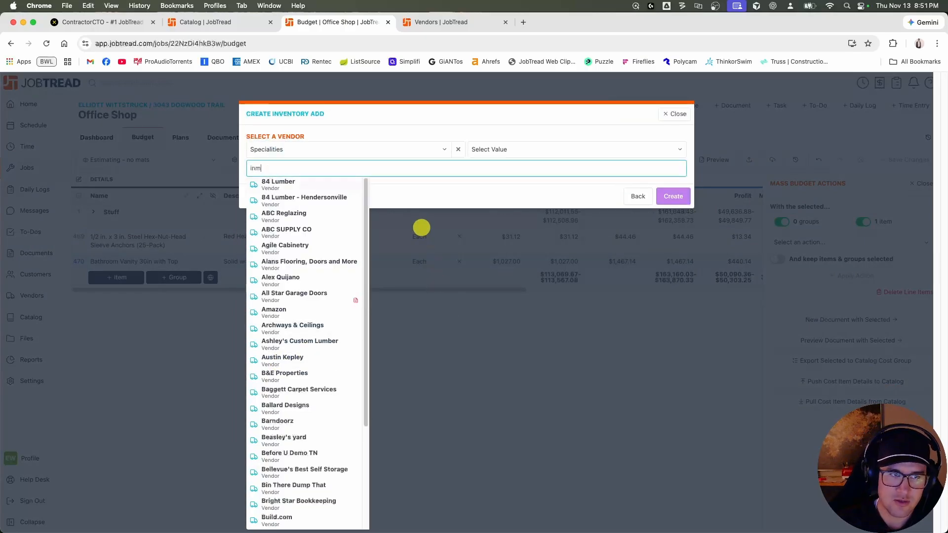
key("BackSpace")
key("BackSpace")
key("BackSpace")
key("BackSpace")
key("BackSpace")
key("BackSpace")
type("inven")
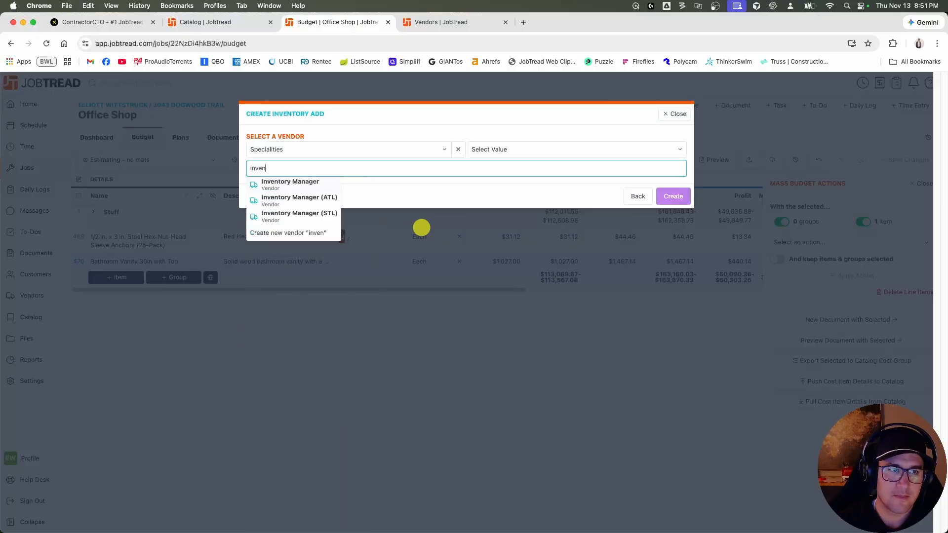
left_click(298, 188)
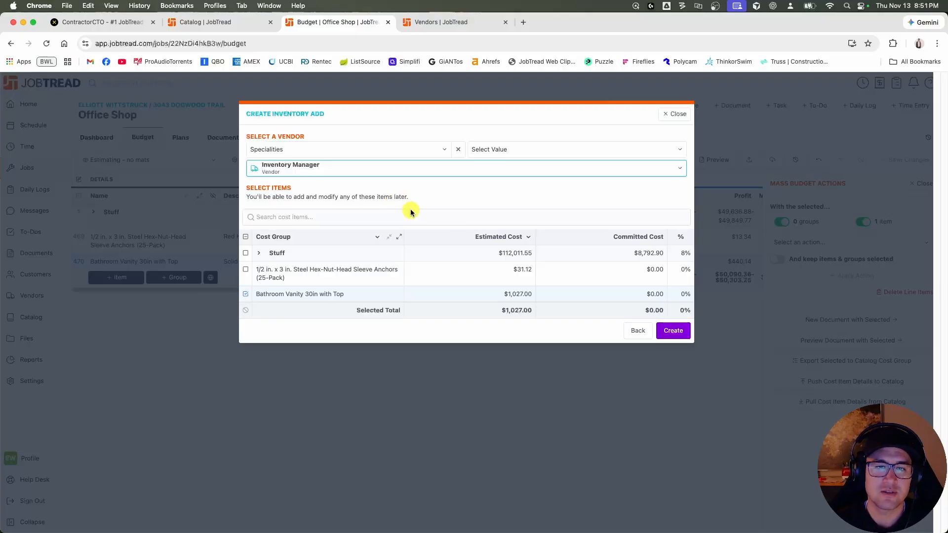
left_click(681, 334)
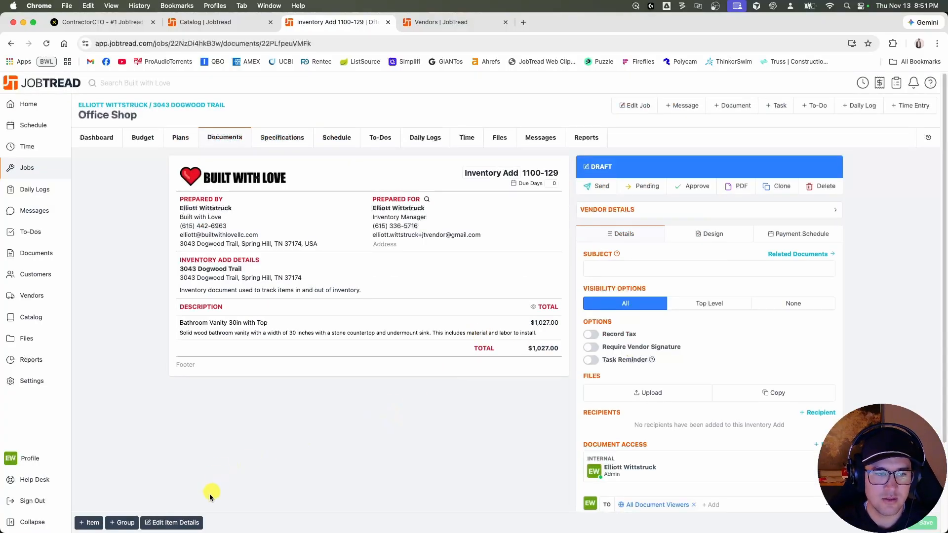
Open the Inventory Add's item details for editing and set the Bathroom Vanity 30in with Top quantity to 2.
left_click(190, 521)
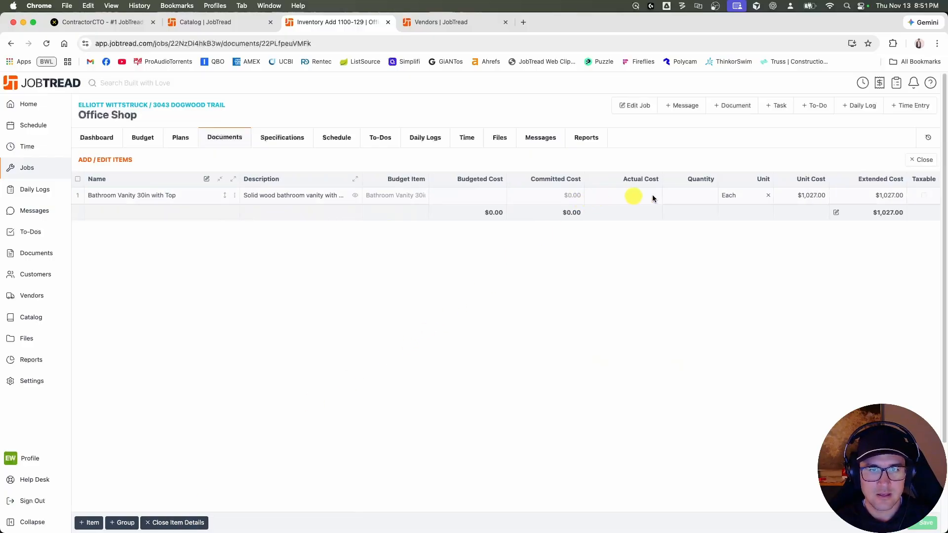
left_click(703, 196)
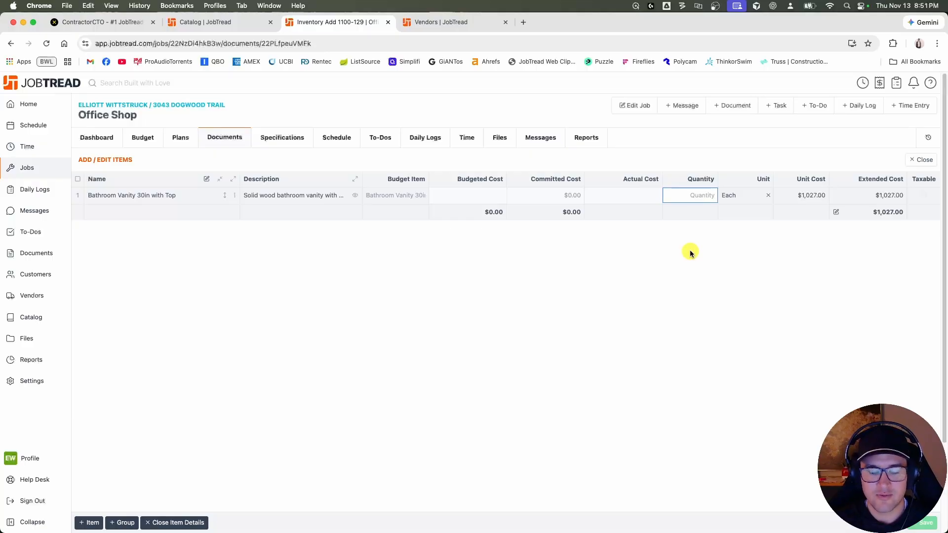
type("2")
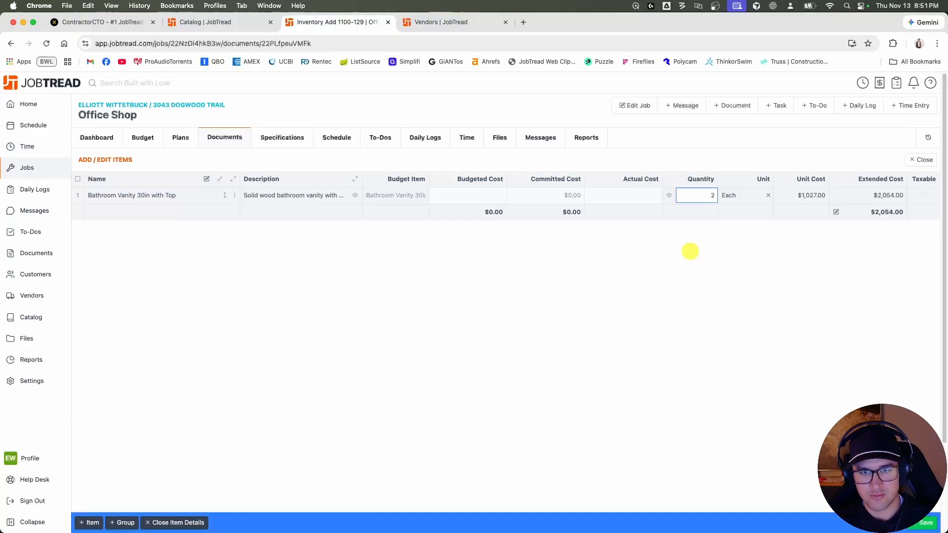
key("Return")
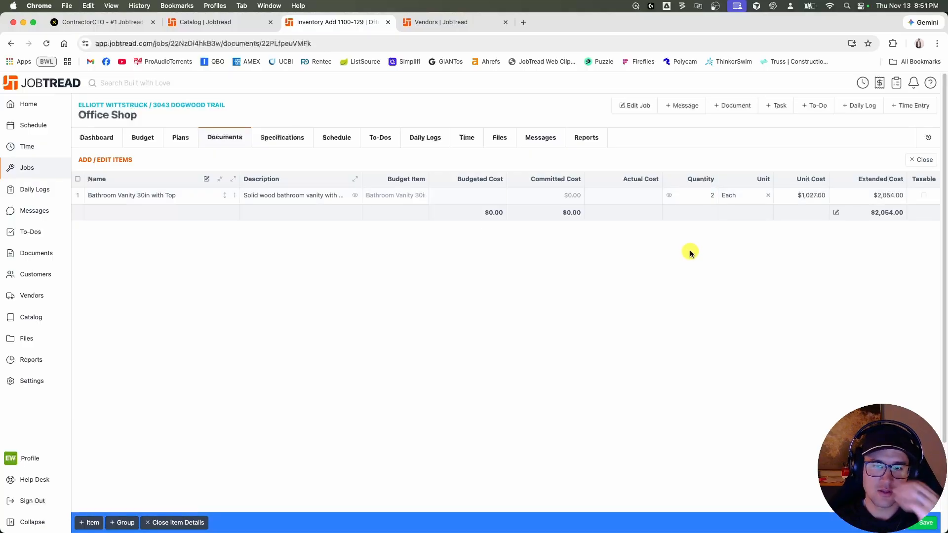
Override the document's total extended cost with $54, and clear it so the total is $0.00.
left_click(878, 217)
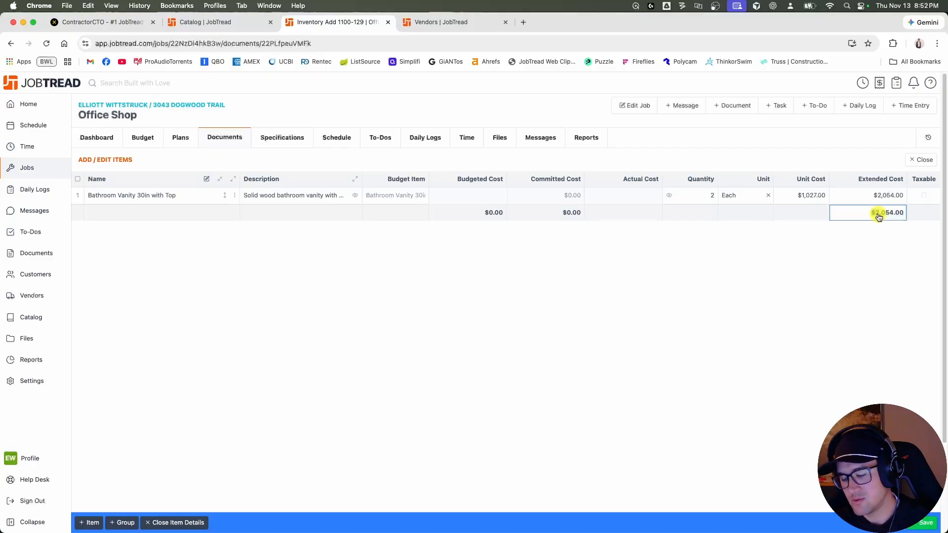
type("54")
key("Return")
left_click(890, 218)
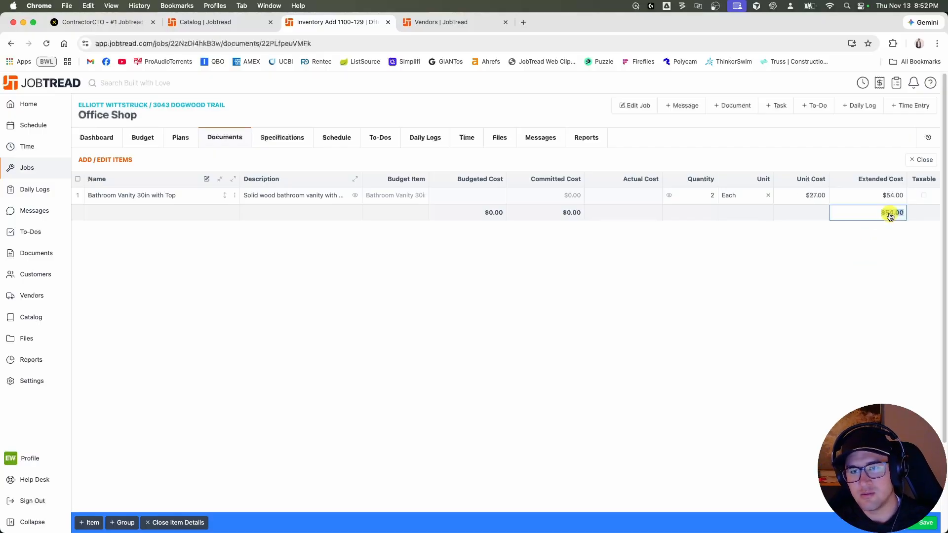
key("BackSpace")
left_click(876, 253)
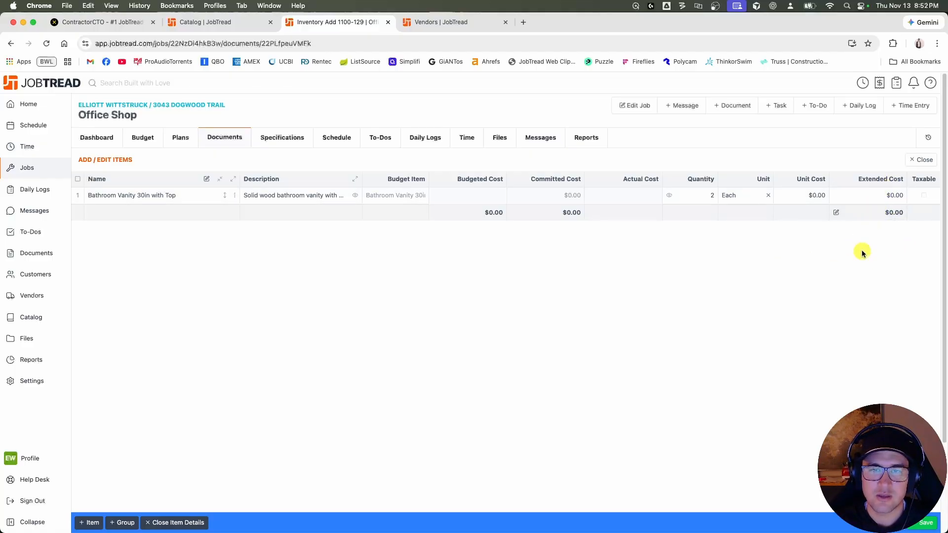
Try negative quantities of -2 and -1 on the Bathroom Vanity 30in line.
left_click(704, 200)
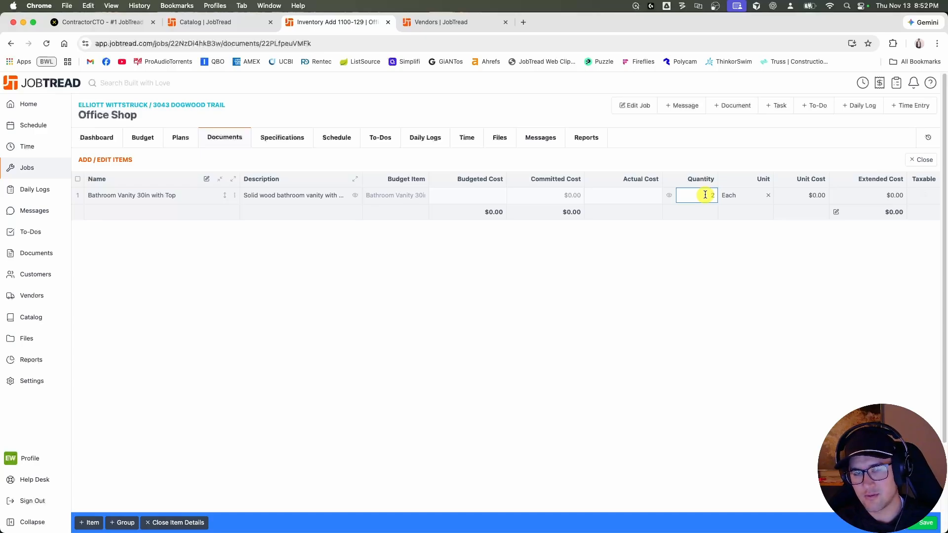
left_click(710, 250)
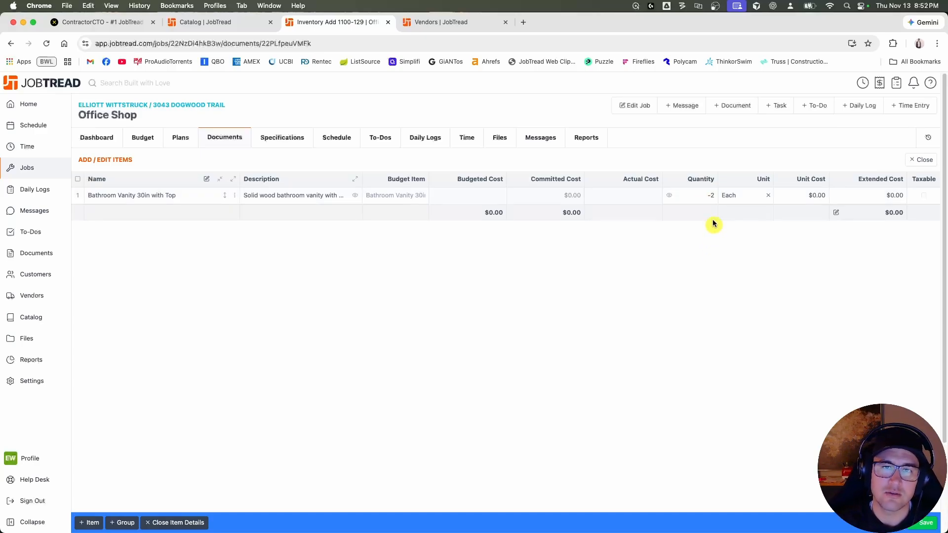
left_click(711, 197)
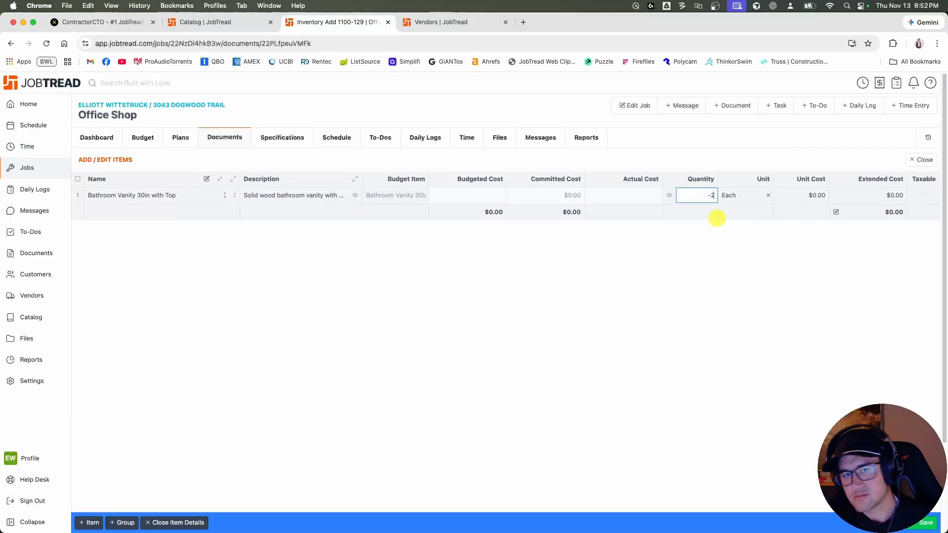
key("BackSpace")
type("1")
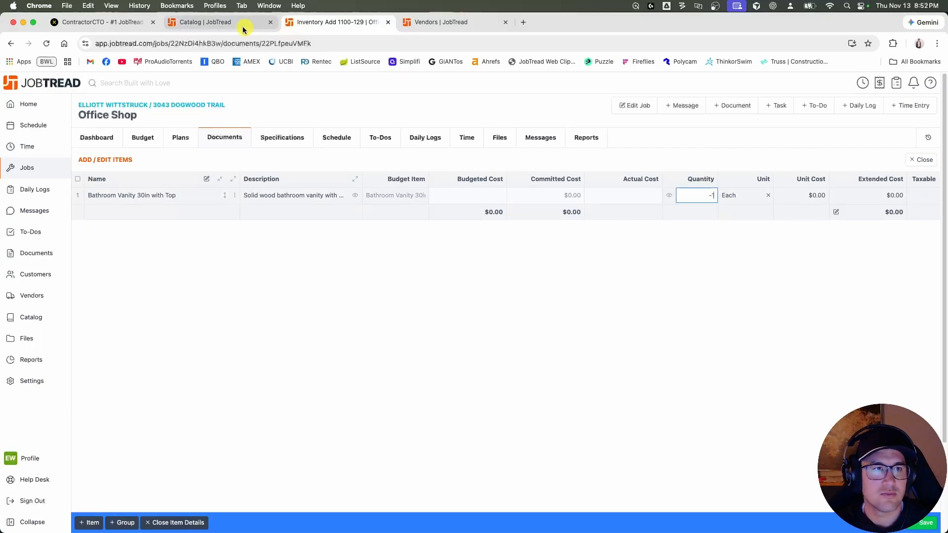
Check the 30in vanity's inventory in the catalog, set its document quantity to -3, and save and close the item details.
left_click(222, 22)
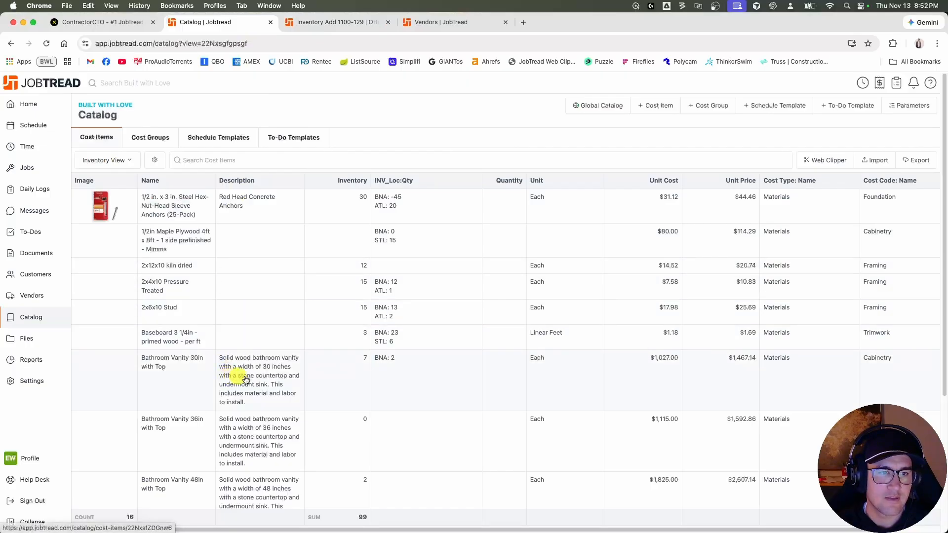
left_click(328, 23)
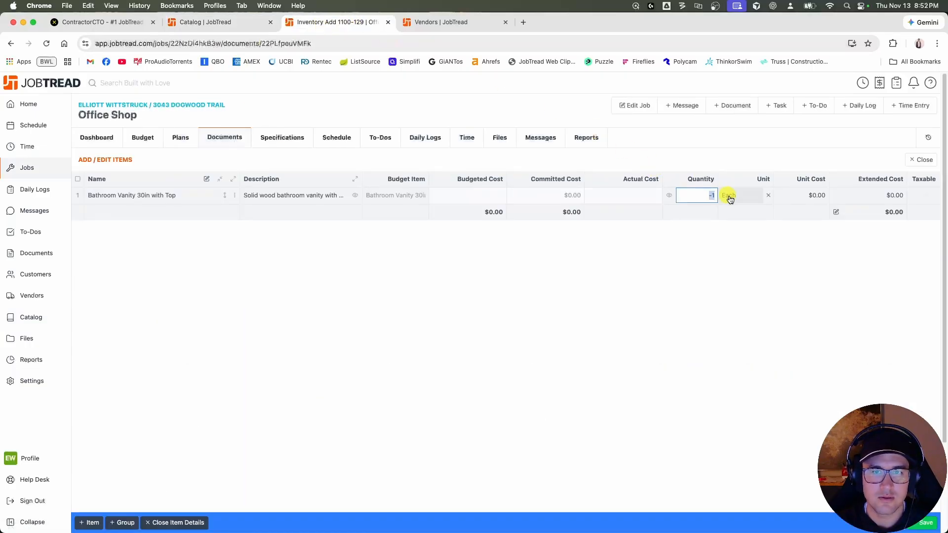
type("-3")
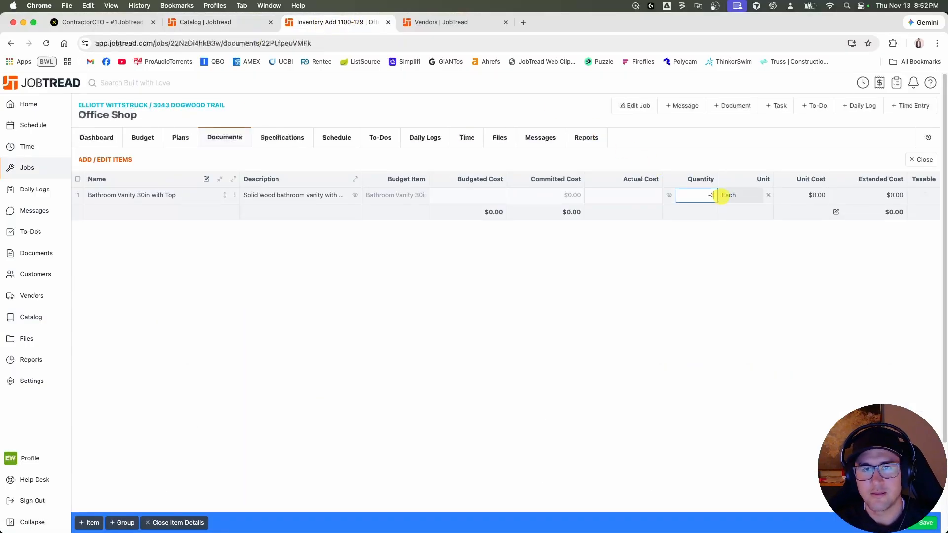
left_click(735, 252)
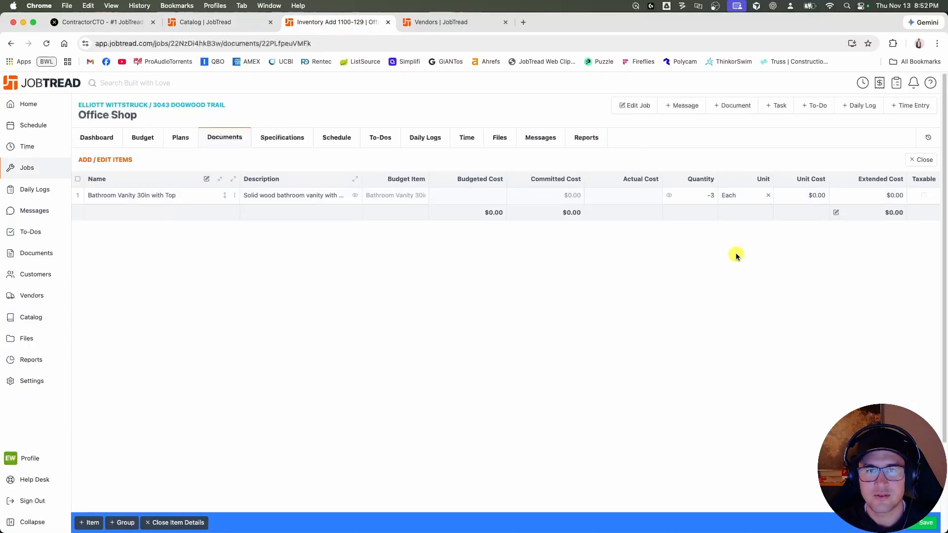
left_click(924, 522)
left_click(921, 159)
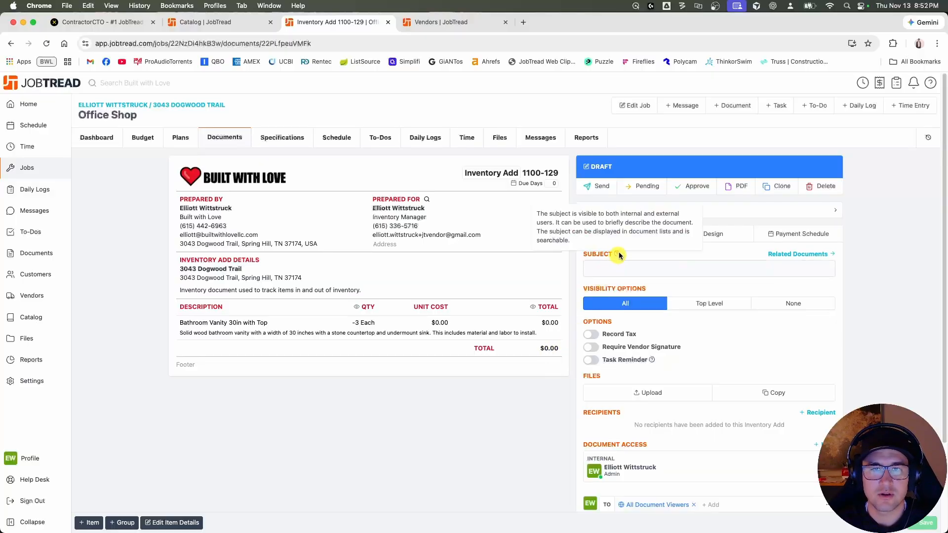
Set the Inventory Add's subject to "inventory adjustment for vanity" and save it.
left_click(626, 266)
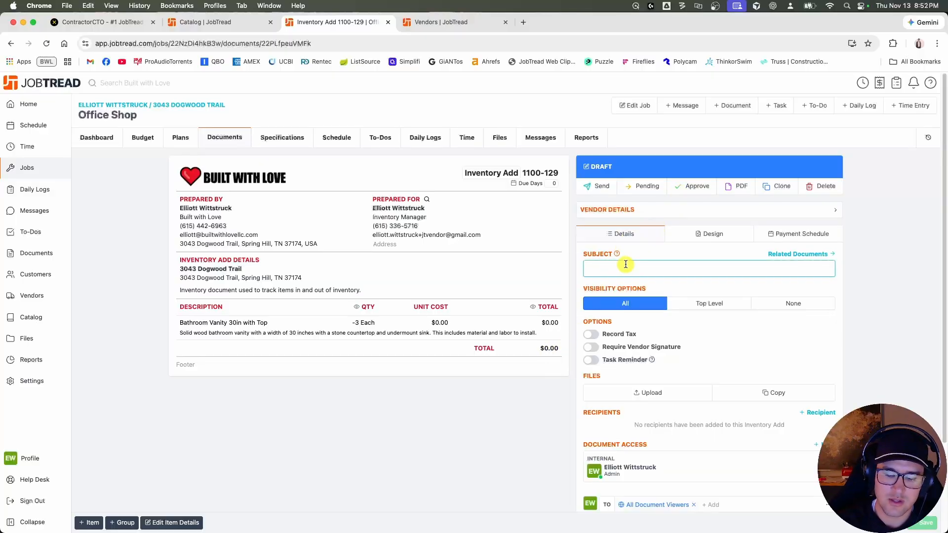
type("iventor")
key("super+a")
type("inve")
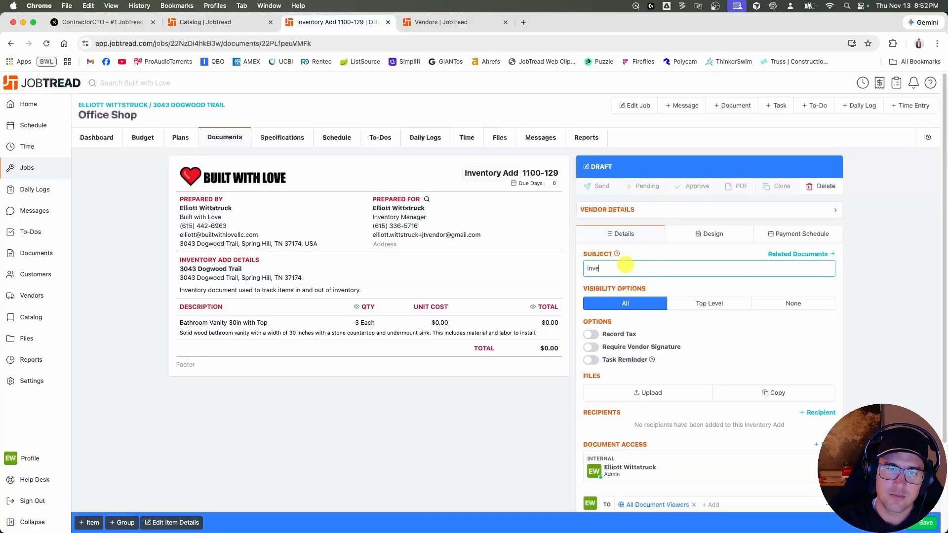
type("ntory adjustment for vanity")
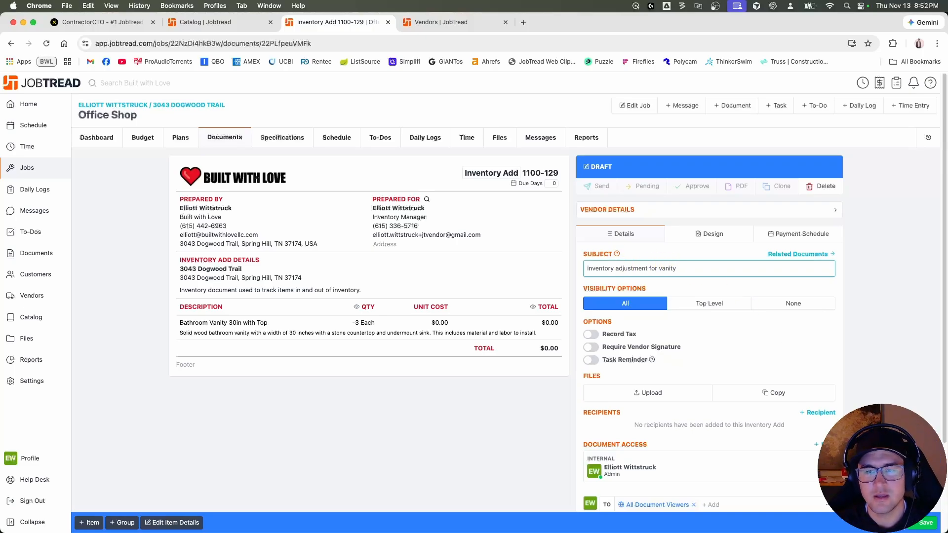
key("Return")
Approve the Inventory Add document with Notify turned off.
left_click(696, 186)
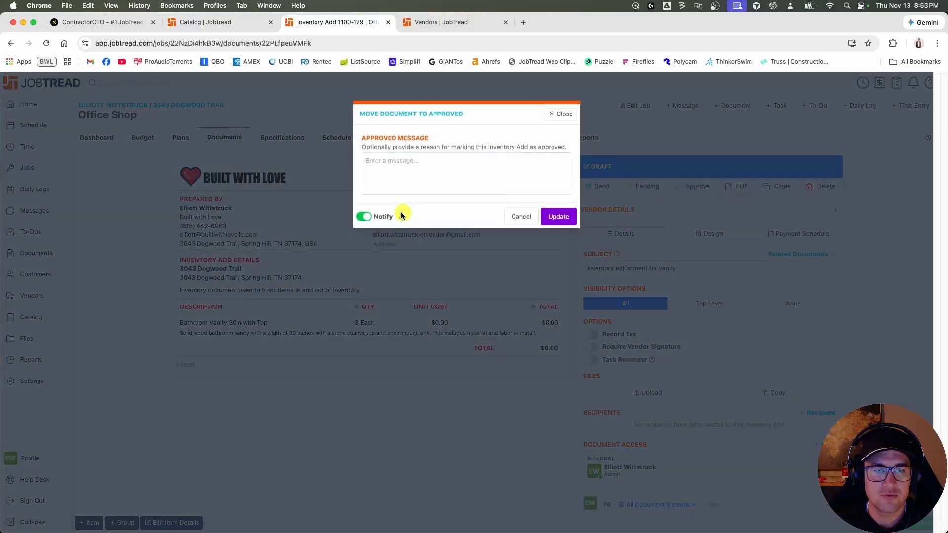
left_click(364, 216)
left_click(541, 218)
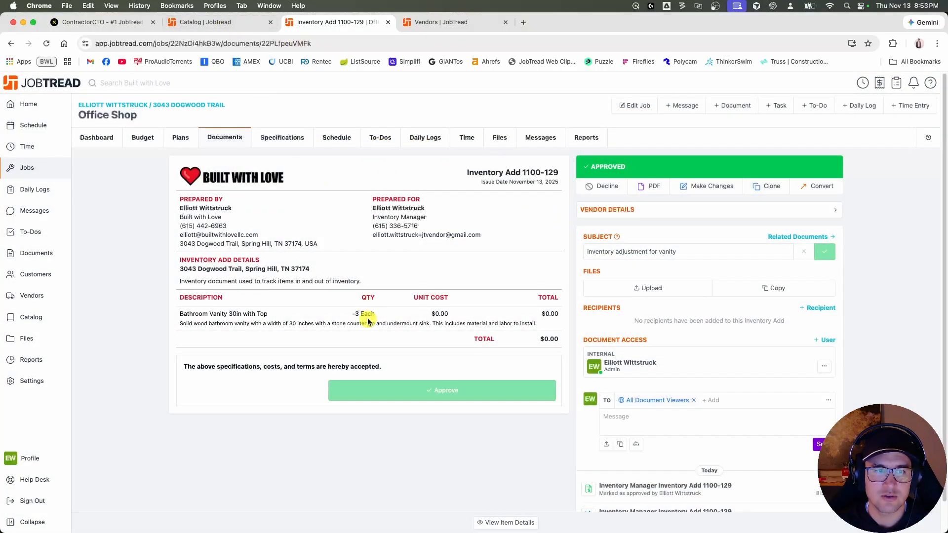
Compare the 30in vanity's inventory in the JobTread catalog and the refreshed DATAX inventory list, and return to the approved document.
left_click(228, 22)
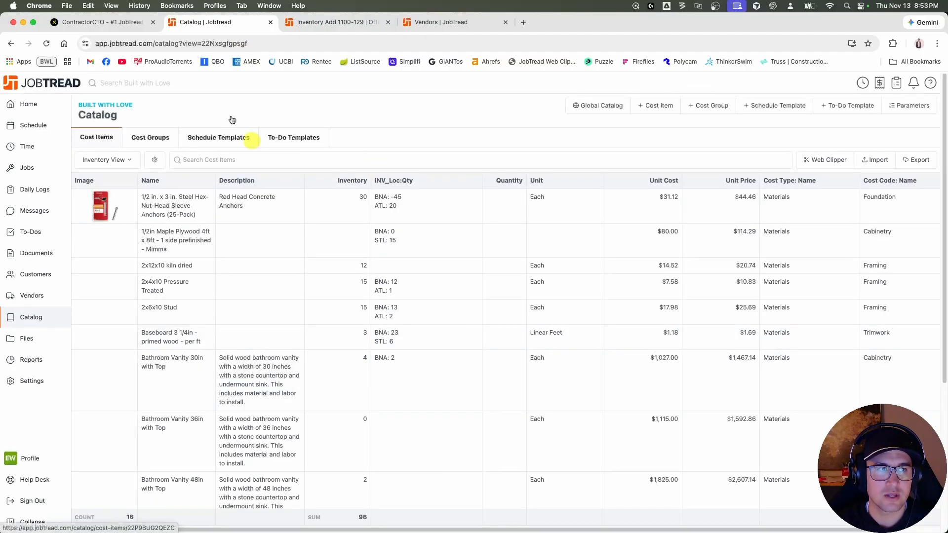
left_click(116, 22)
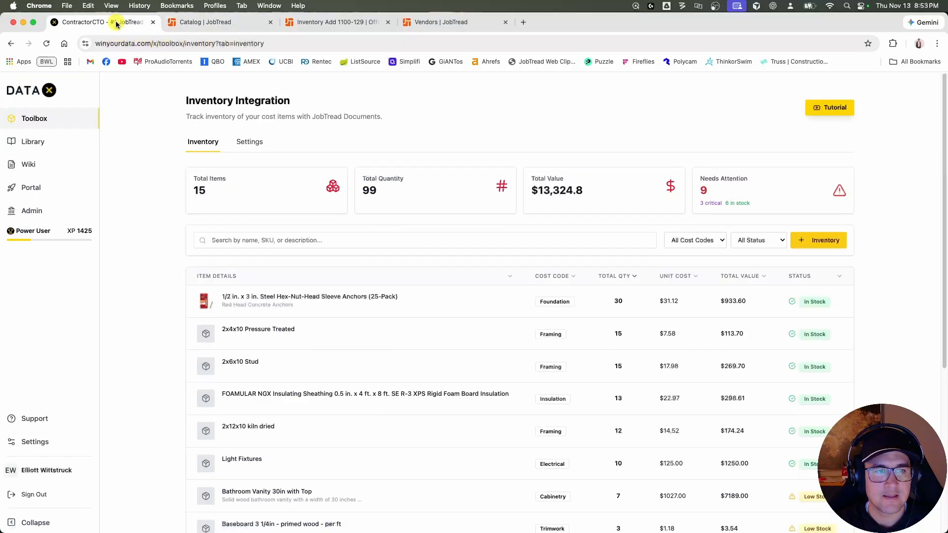
key("super+r")
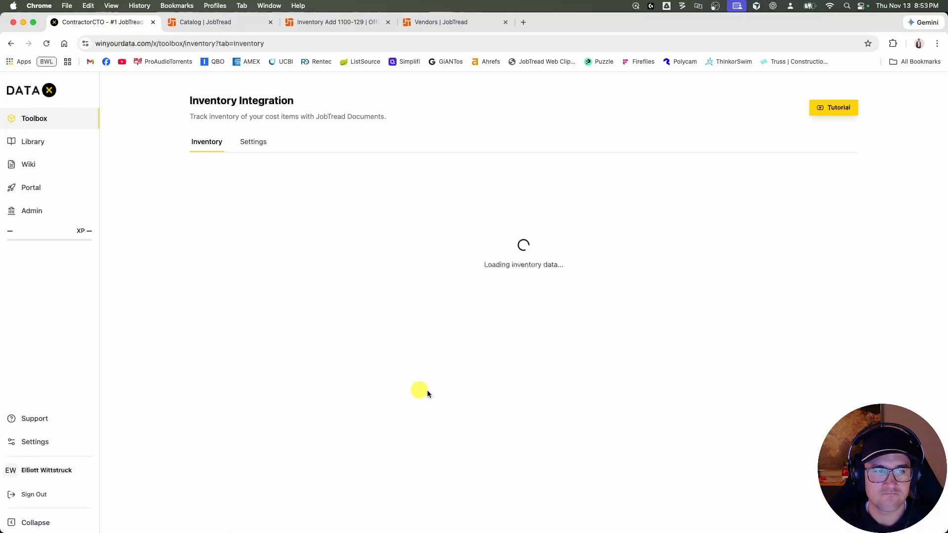
scroll(435, 419, "down", 3)
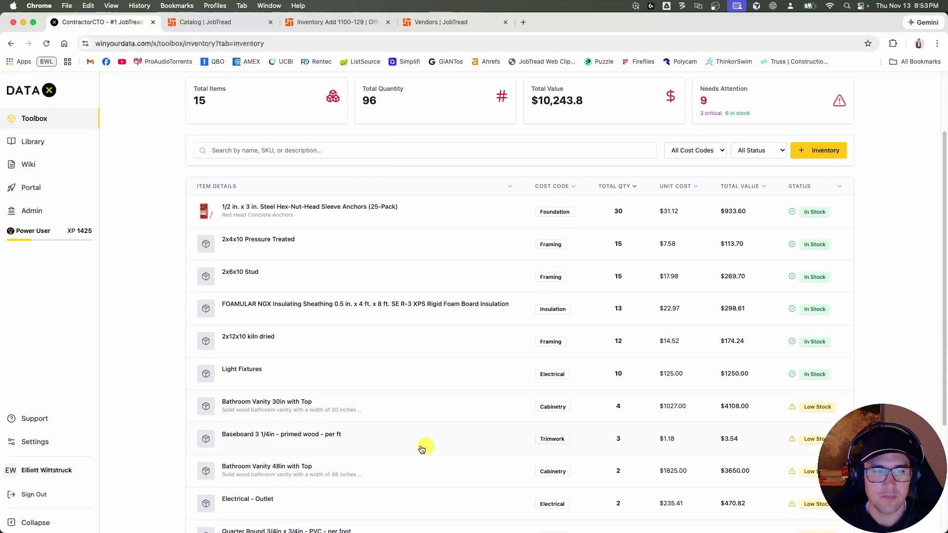
scroll(385, 419, "up", 3)
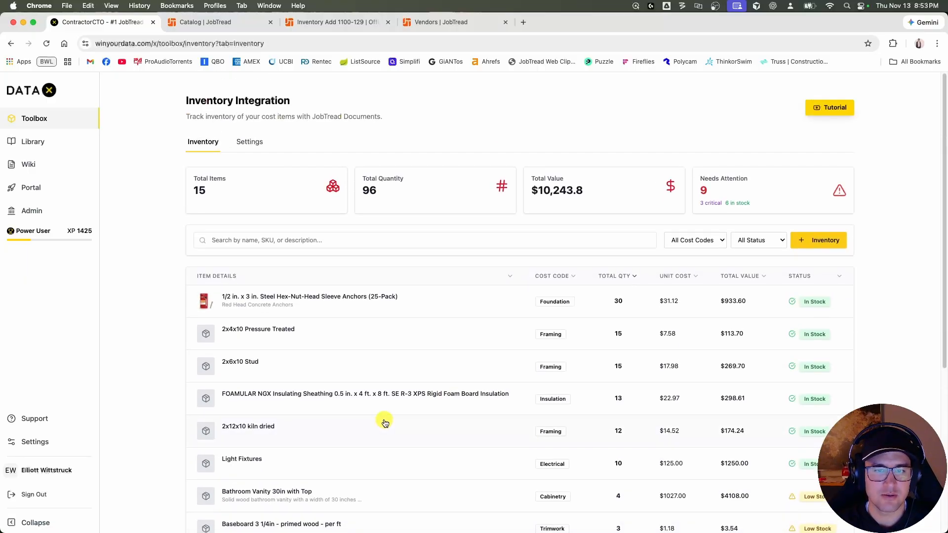
left_click(238, 28)
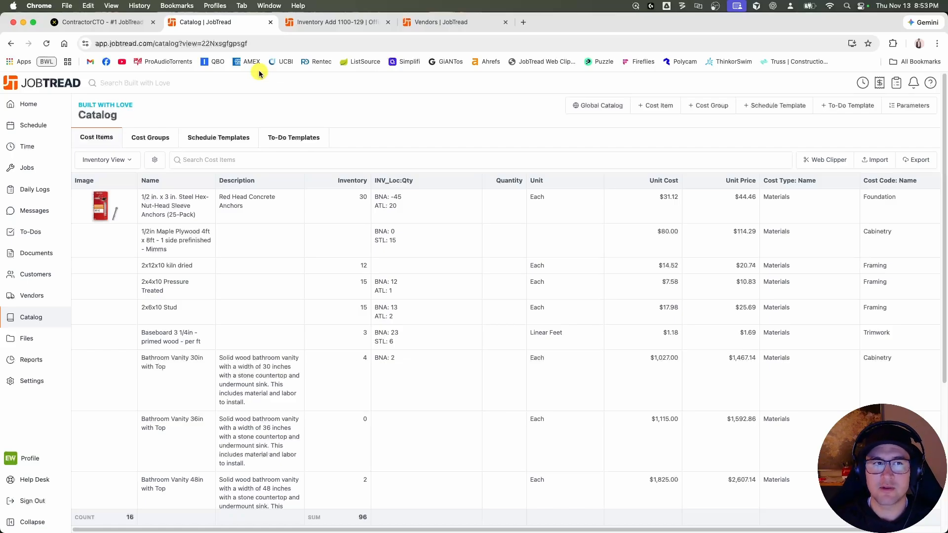
left_click(330, 20)
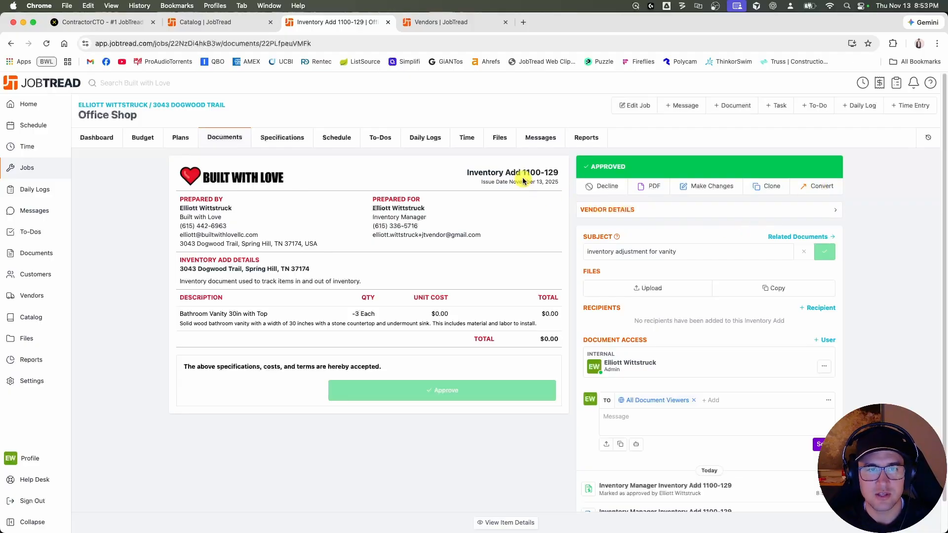
Switch to the DATAX Inventory Integration settings and assign INV_Loc:Qty (text) as the inventory custom field on cost items.
left_click(130, 23)
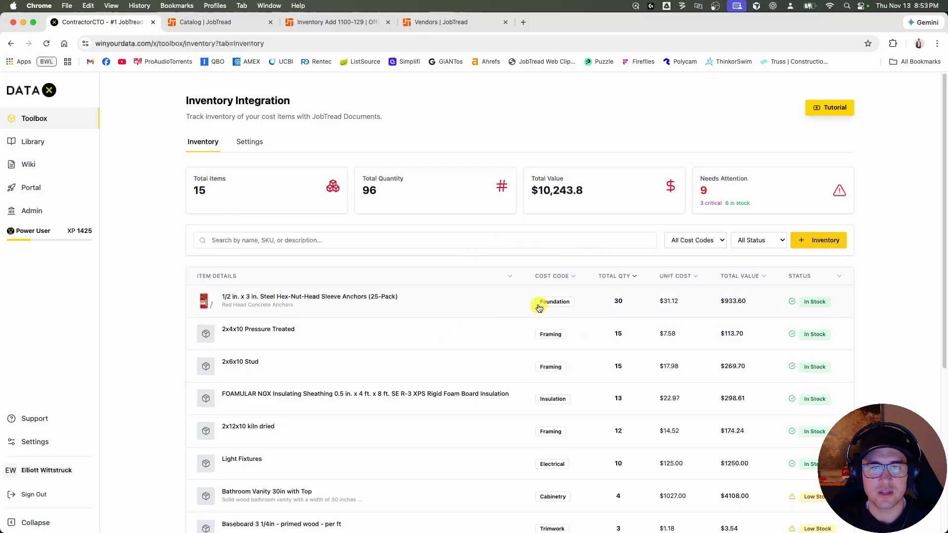
left_click(249, 142)
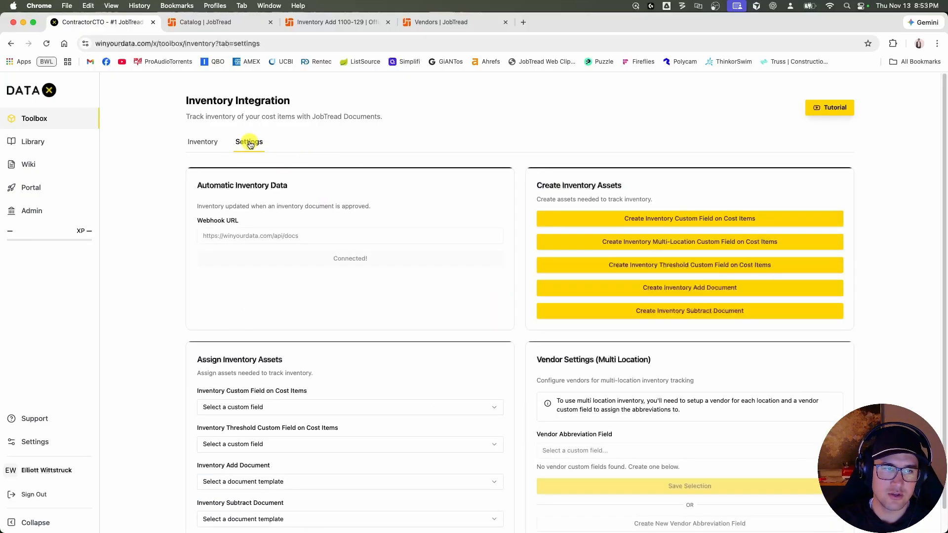
scroll(306, 380, "down", 1)
left_click(305, 388)
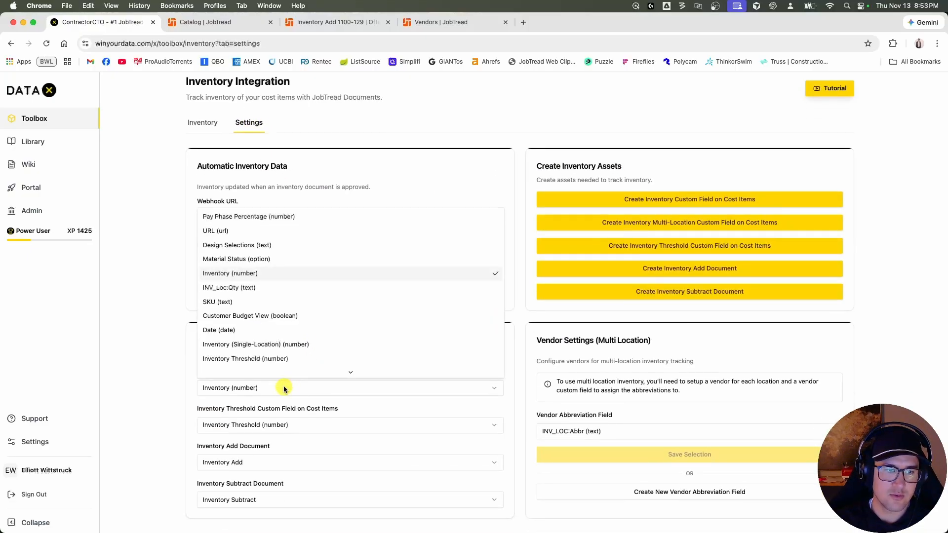
left_click(279, 301)
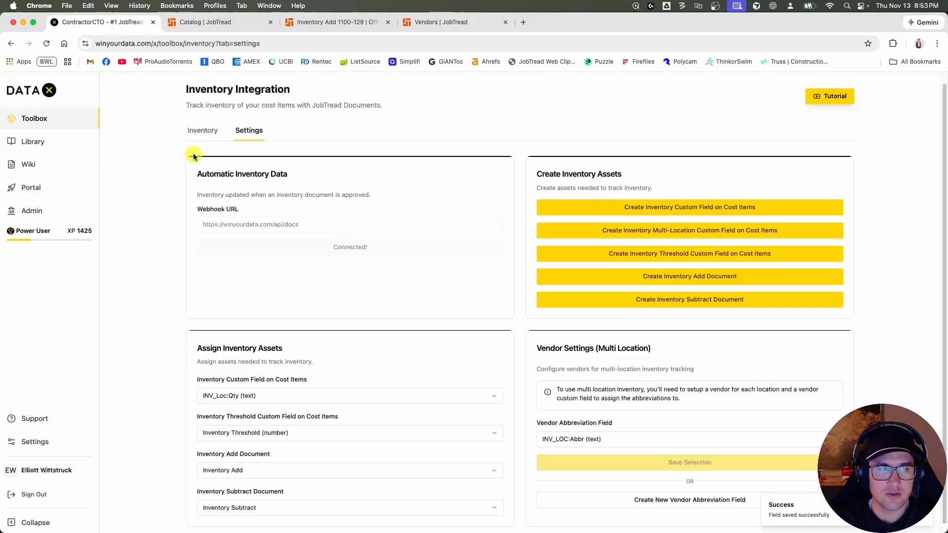
Return to the multi-location inventory list and review the available location filter options.
left_click(202, 129)
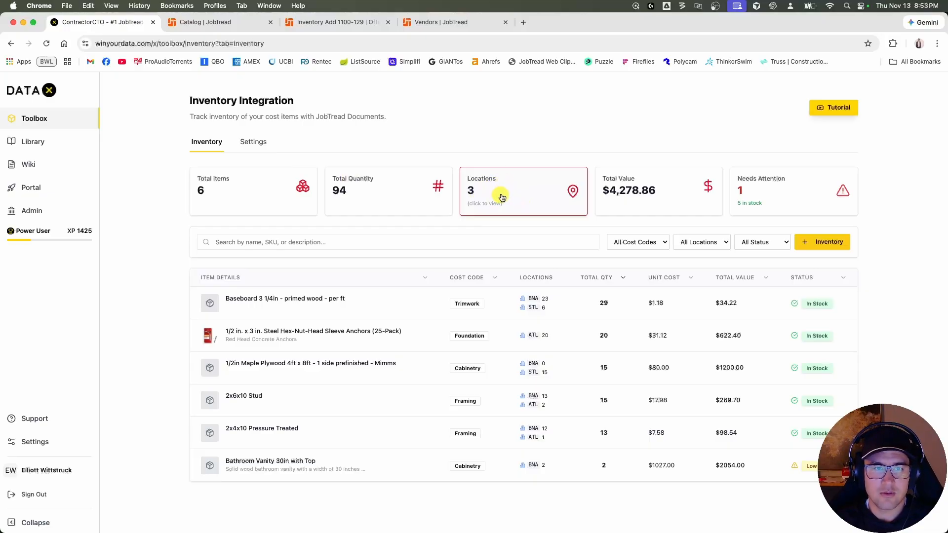
left_click(707, 245)
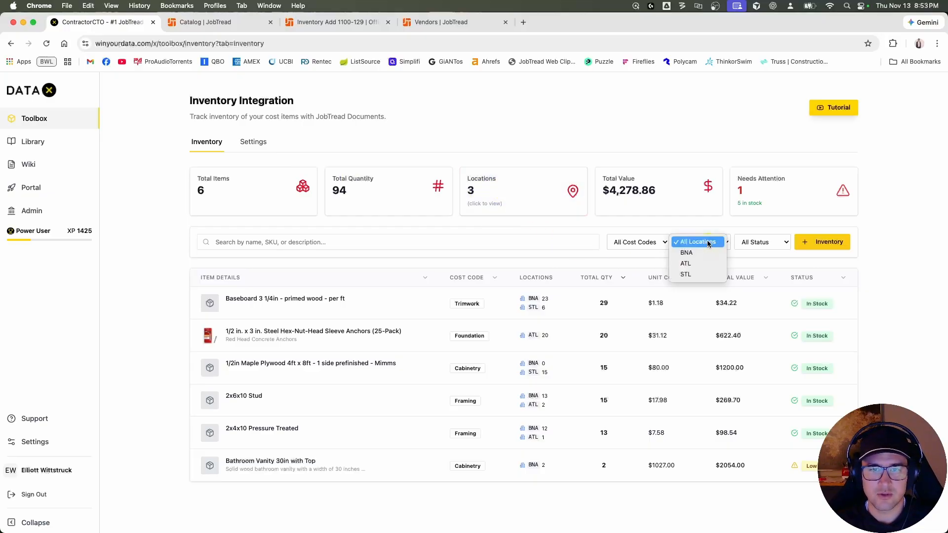
left_click(889, 280)
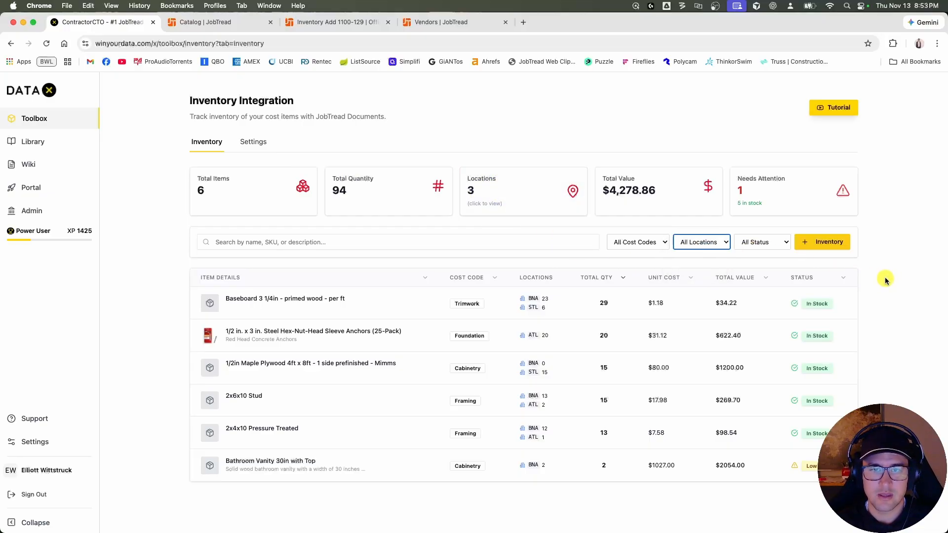
Start adding inventory to a cost item and browse the cost items matching "plumbing".
left_click(823, 245)
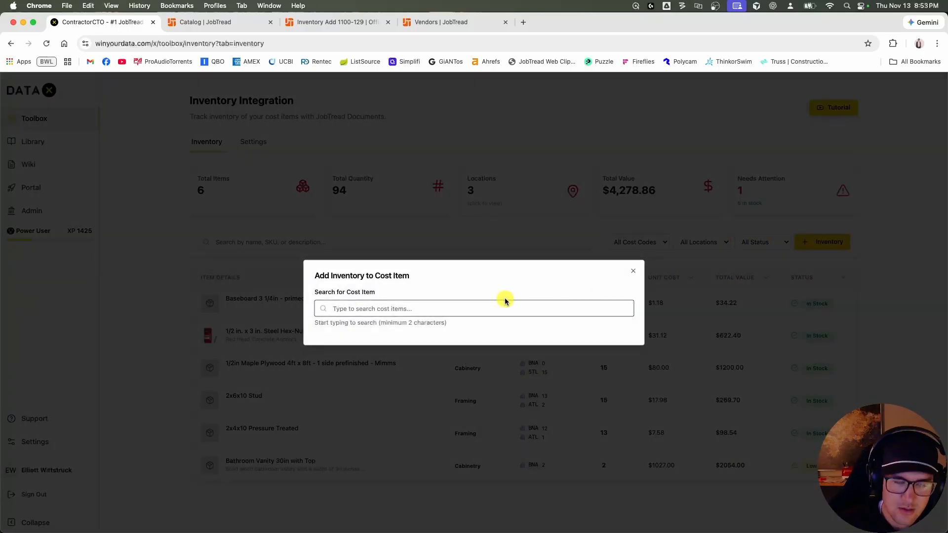
type("plumbing")
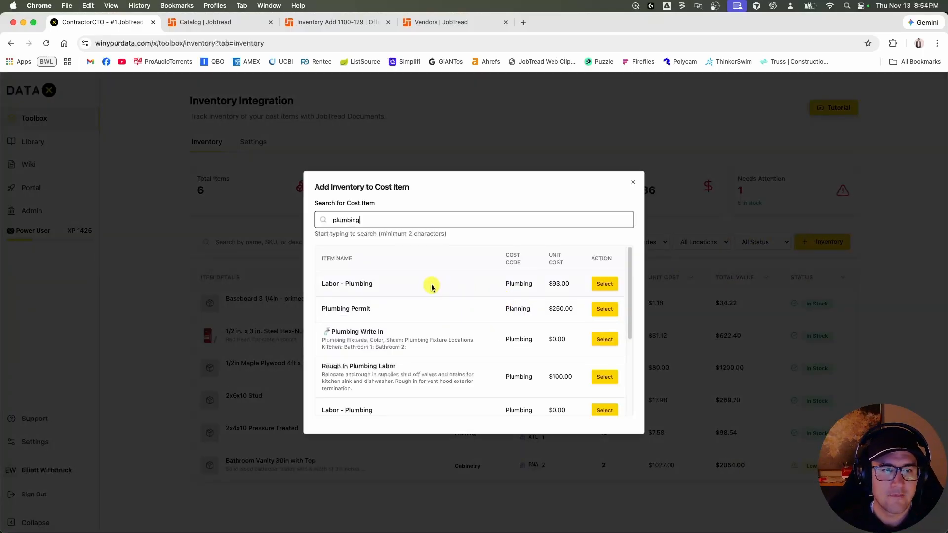
scroll(424, 347, "down", 4)
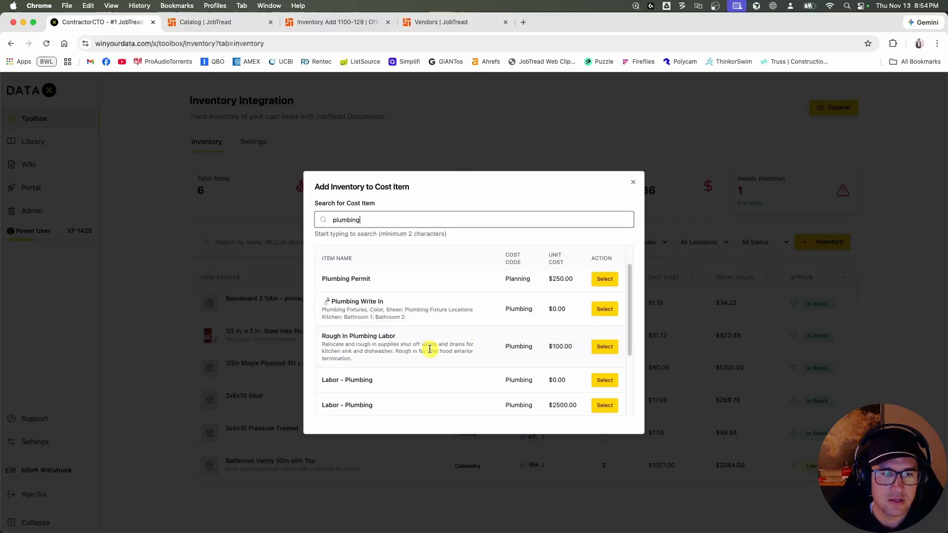
scroll(423, 338, "up", 4)
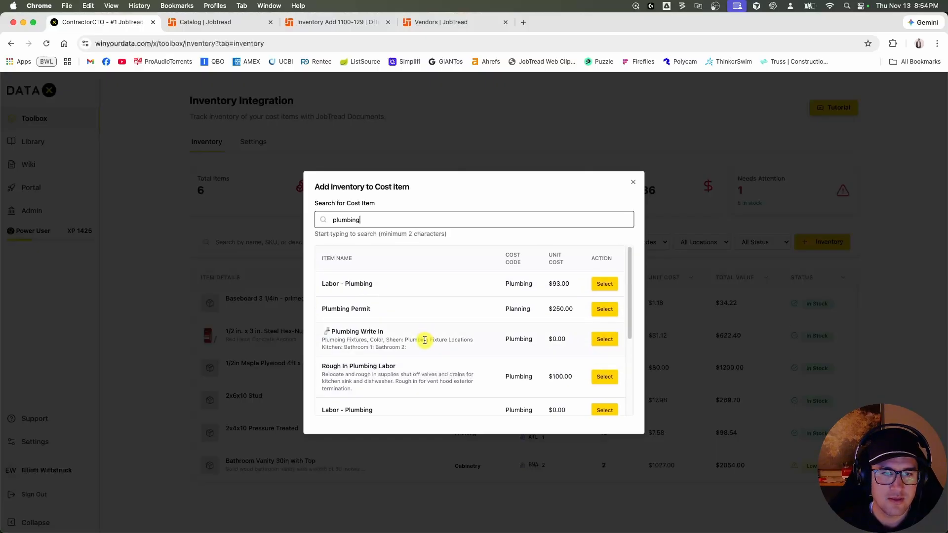
scroll(423, 343, "down", 6)
scroll(415, 322, "up", 6)
Search the cost items for "pl" instead and select the #10 12x1-1/4 inc blue ribbed plastic anchor 75pack.
key("super+a")
type("pl")
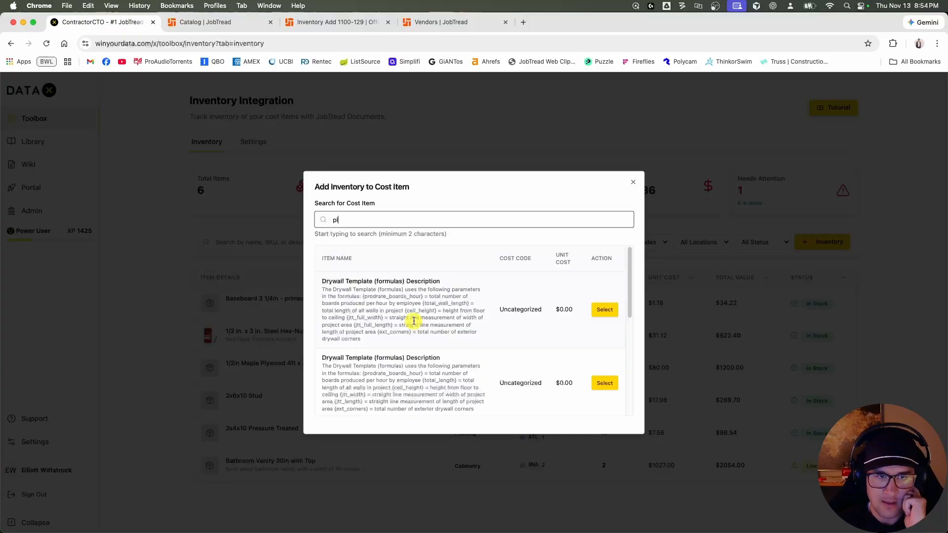
scroll(415, 320, "down", 5)
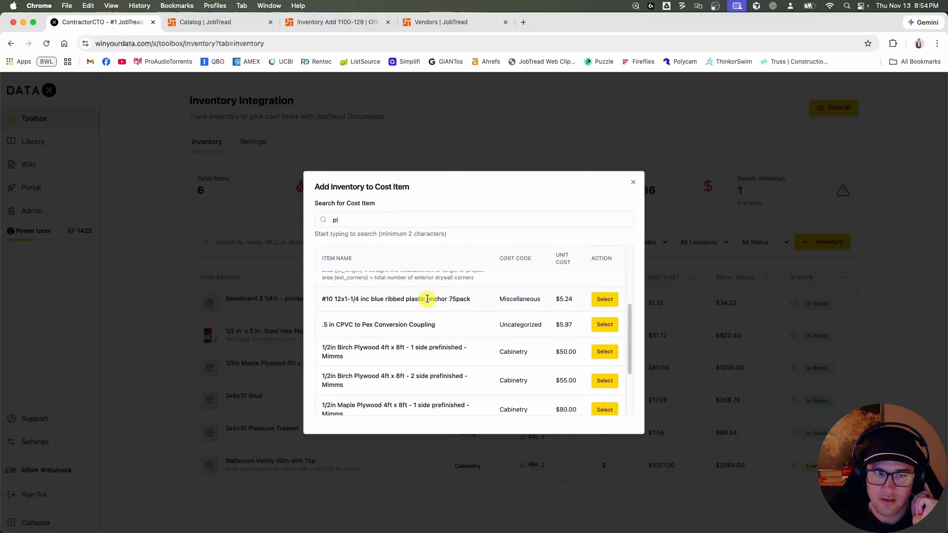
left_click(605, 301)
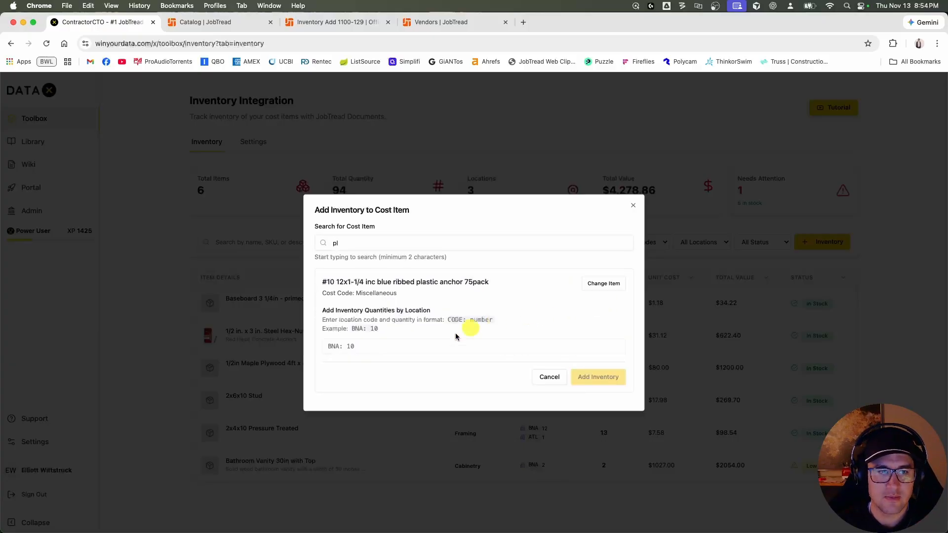
Add the plastic anchor's inventory by location as BNA: 12 and STL: 99, and acknowledge the confirmation.
left_click(384, 349)
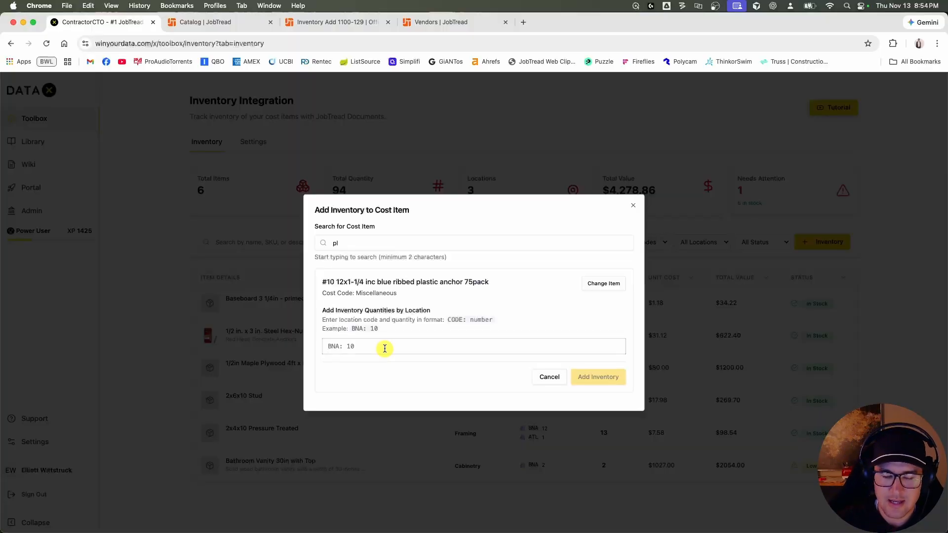
type("BNA: 12")
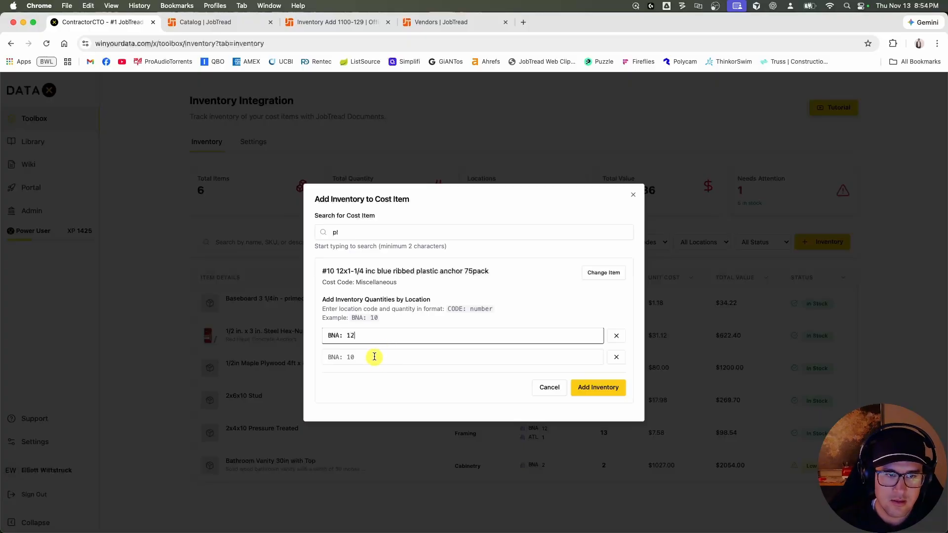
left_click(374, 357)
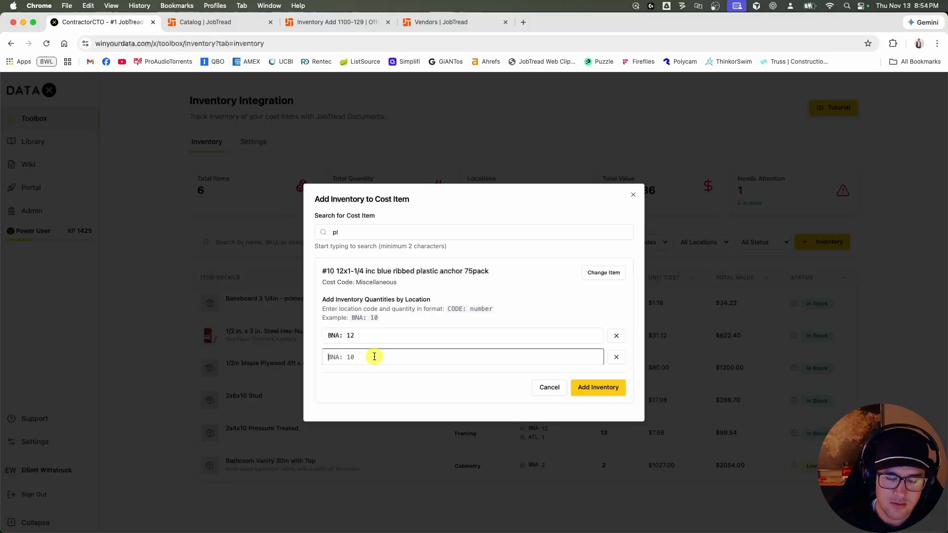
type("STL: 99")
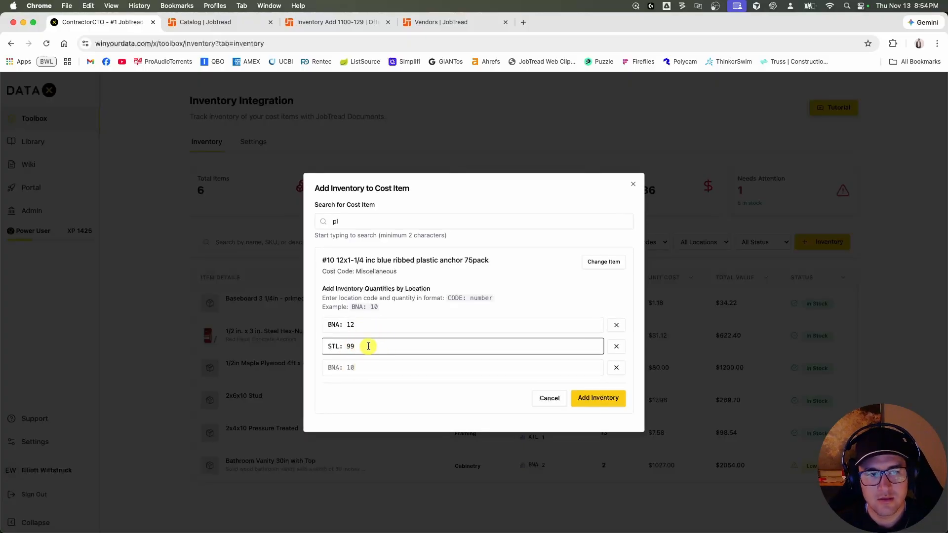
left_click(371, 366)
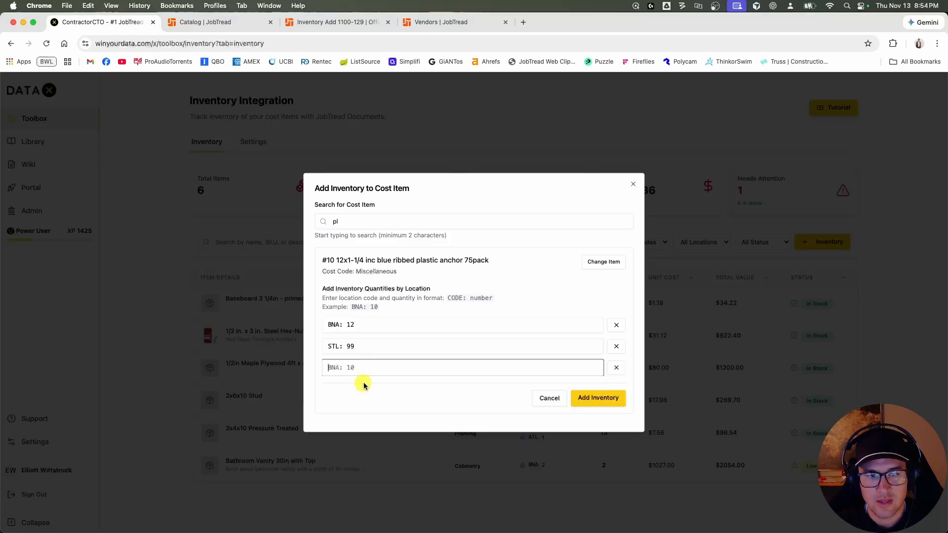
left_click(604, 403)
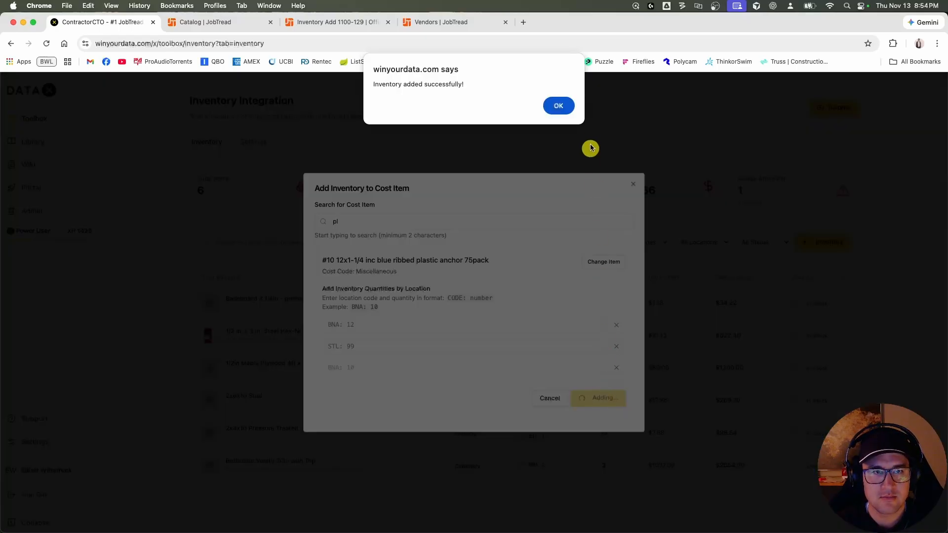
left_click(560, 106)
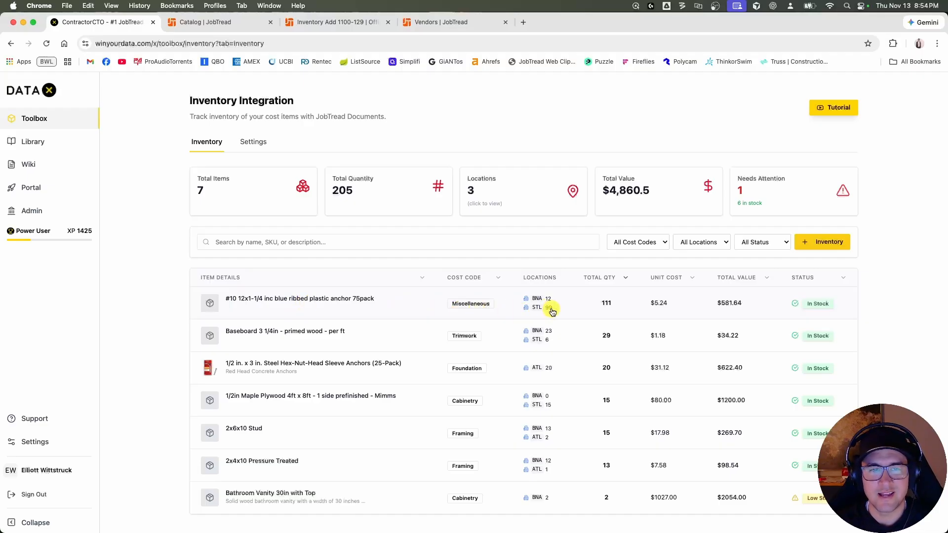
Filter the inventory by the Miscellaneous and Cabinetry cost codes in turn, and reset it to all cost codes.
left_click(661, 243)
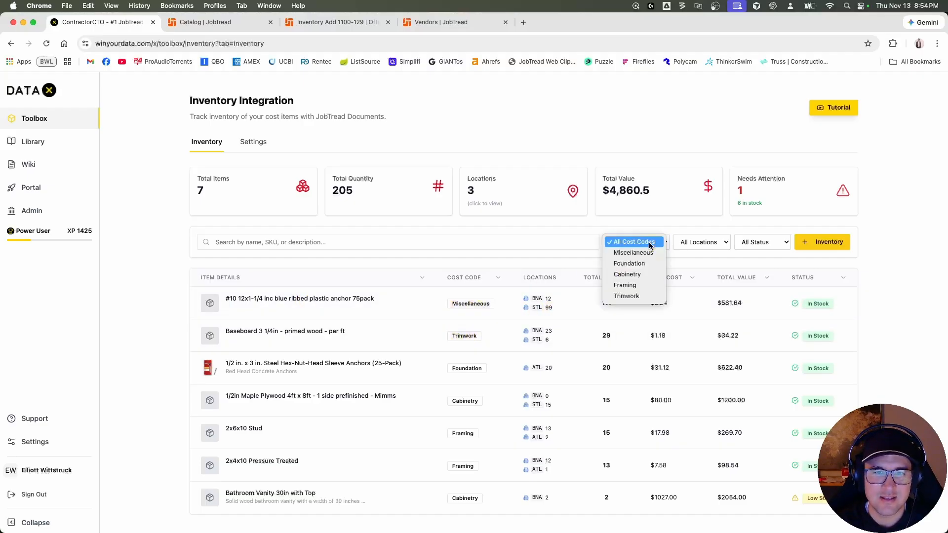
left_click(643, 253)
left_click(652, 242)
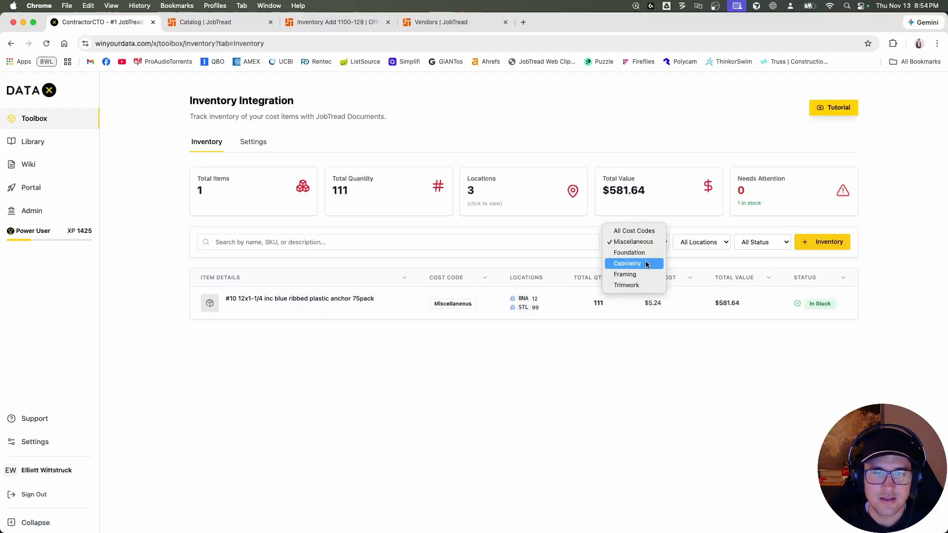
left_click(643, 265)
left_click(659, 242)
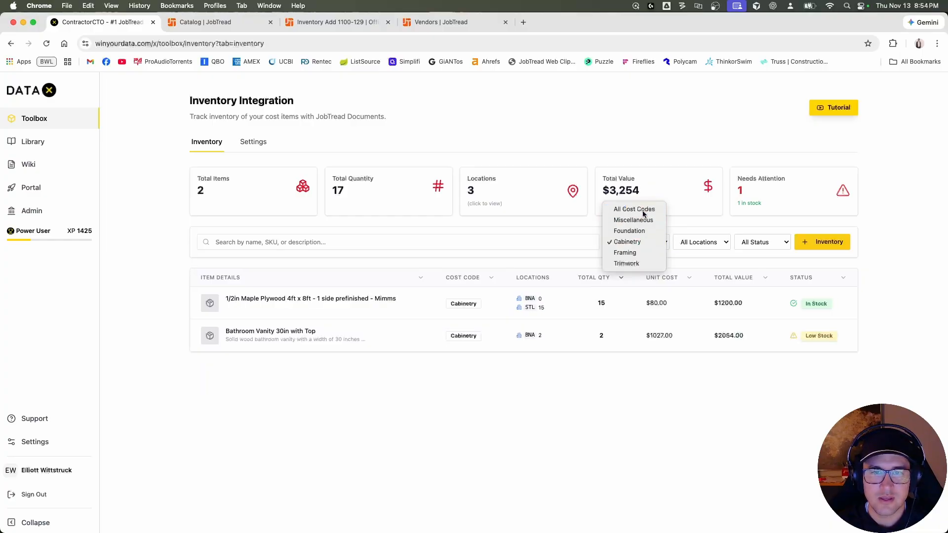
left_click(643, 214)
Filter the inventory by the STL location, reset it to all locations, and check the status filter options.
left_click(703, 242)
left_click(698, 271)
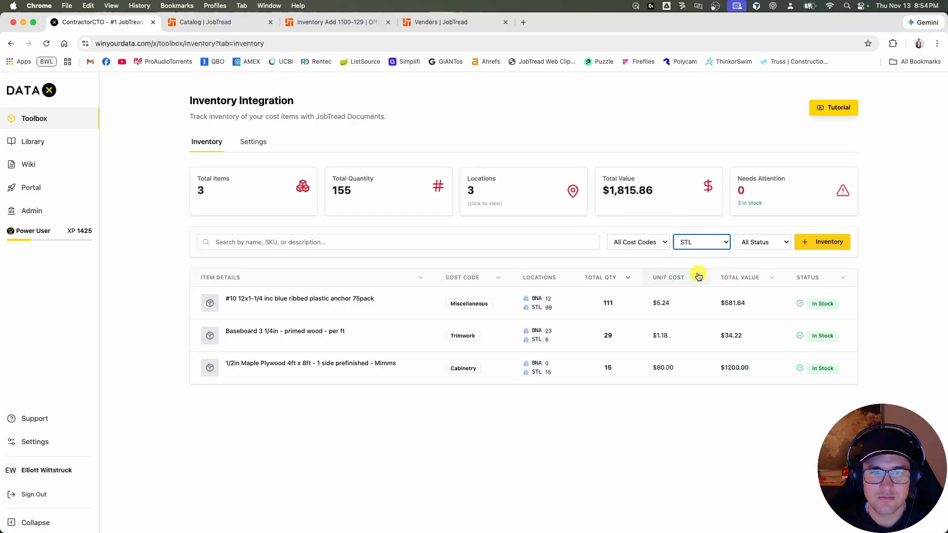
left_click(700, 242)
left_click(703, 209)
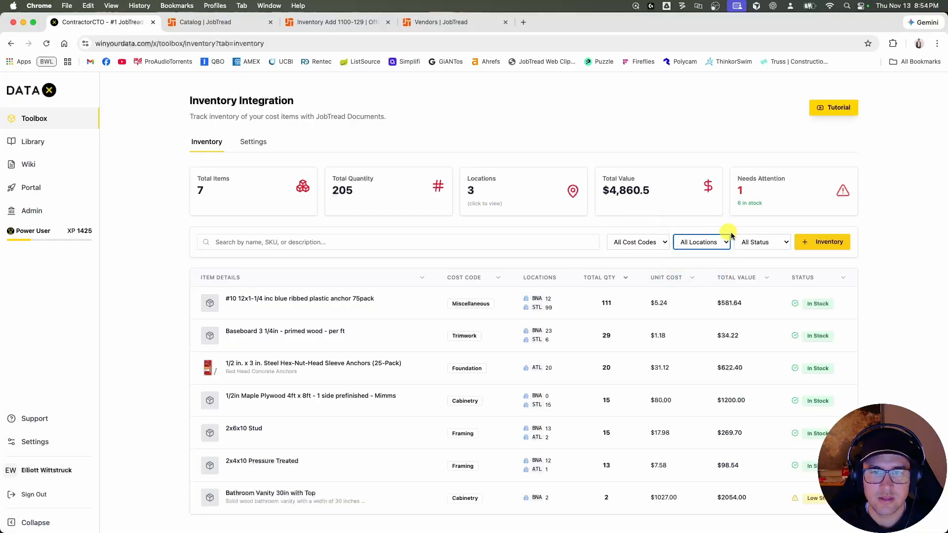
left_click(762, 242)
left_click(834, 260)
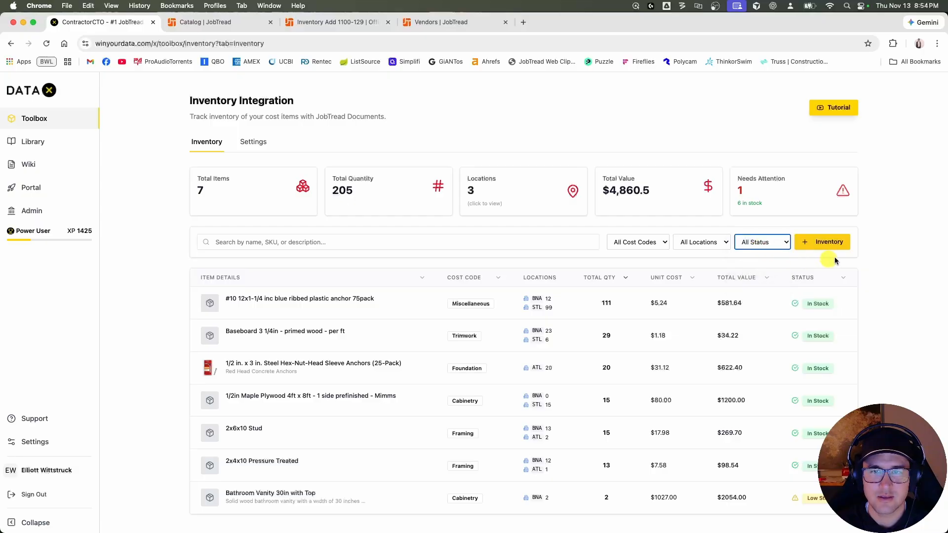
left_click(894, 261)
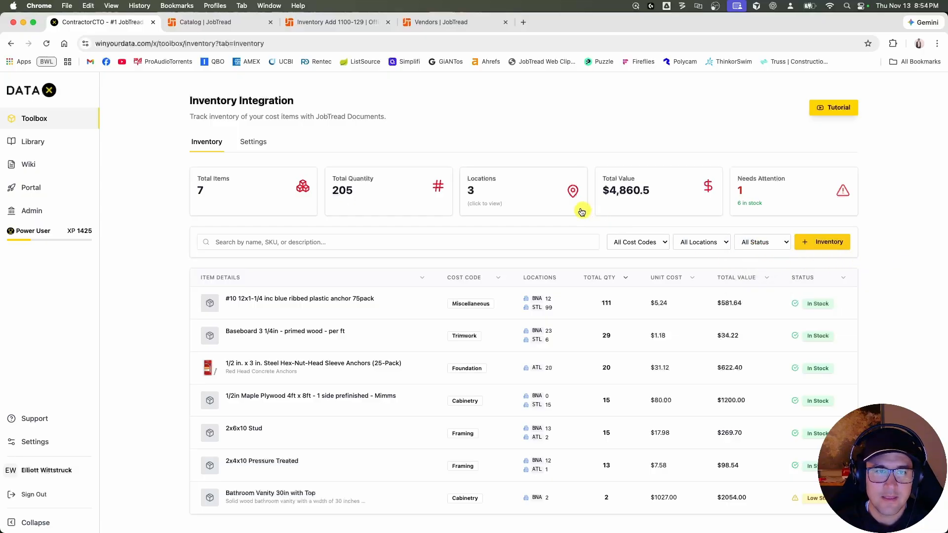
Open the location inventory breakdown and collapse the STL, BNA and ATL sections.
left_click(507, 192)
left_click(415, 145)
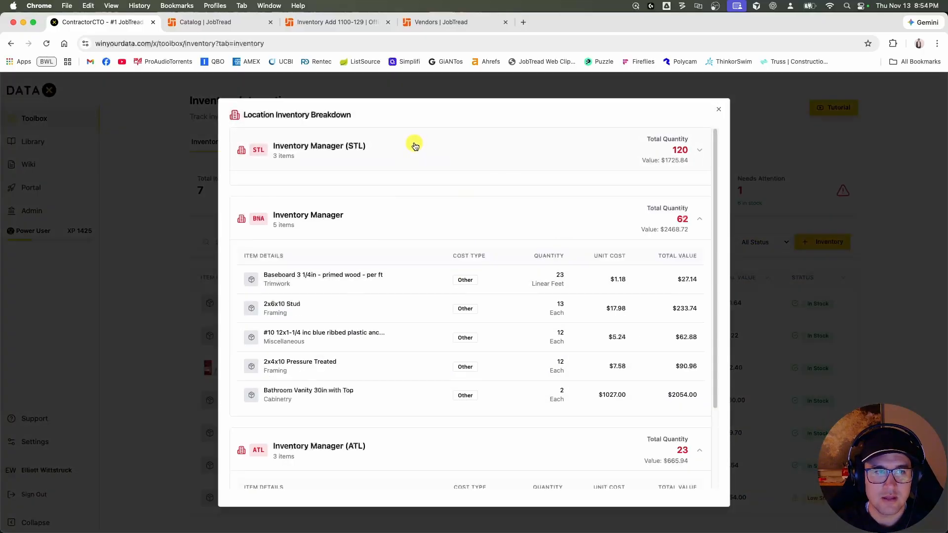
left_click(408, 219)
left_click(403, 316)
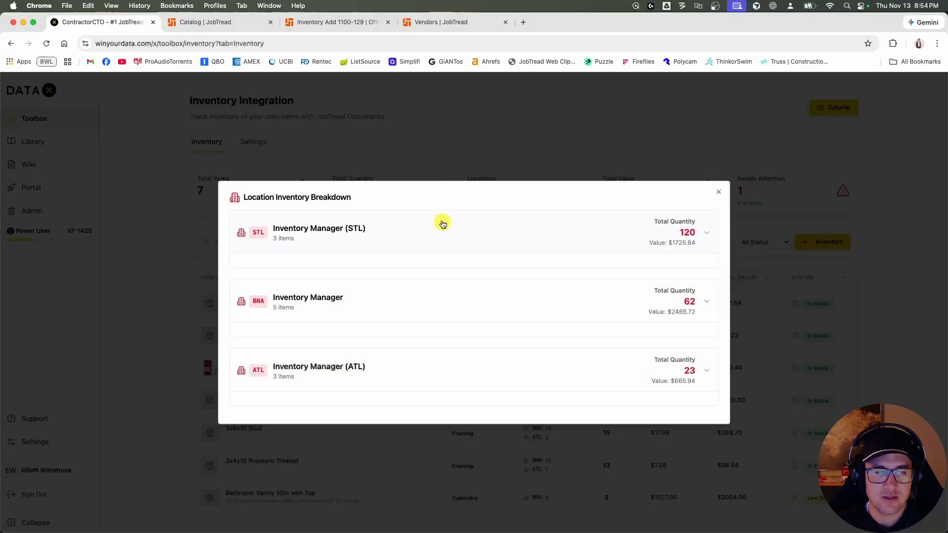
Examine the item details of the STL and BNA locations, collapse them again, and close the breakdown.
left_click(448, 241)
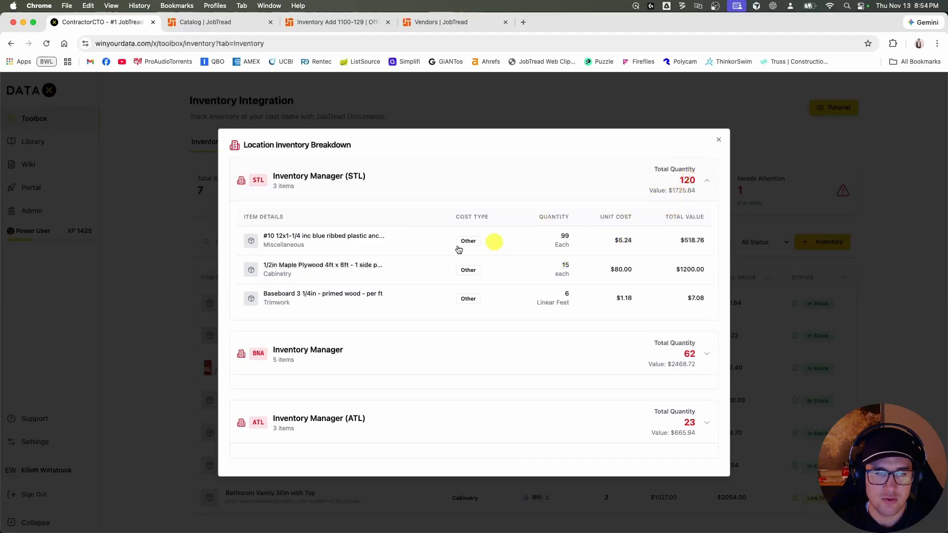
left_click(392, 360)
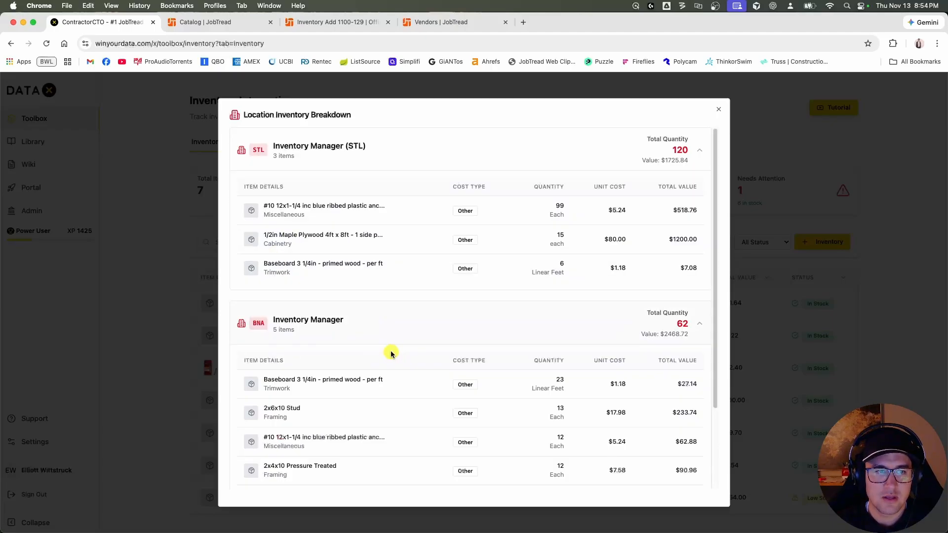
scroll(390, 353, "down", 3)
scroll(385, 341, "up", 3)
left_click(381, 324)
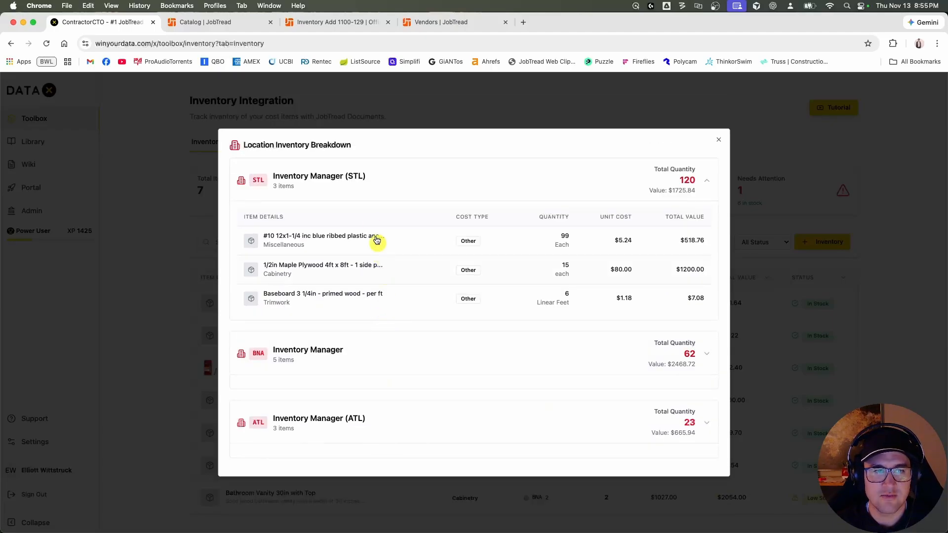
left_click(363, 196)
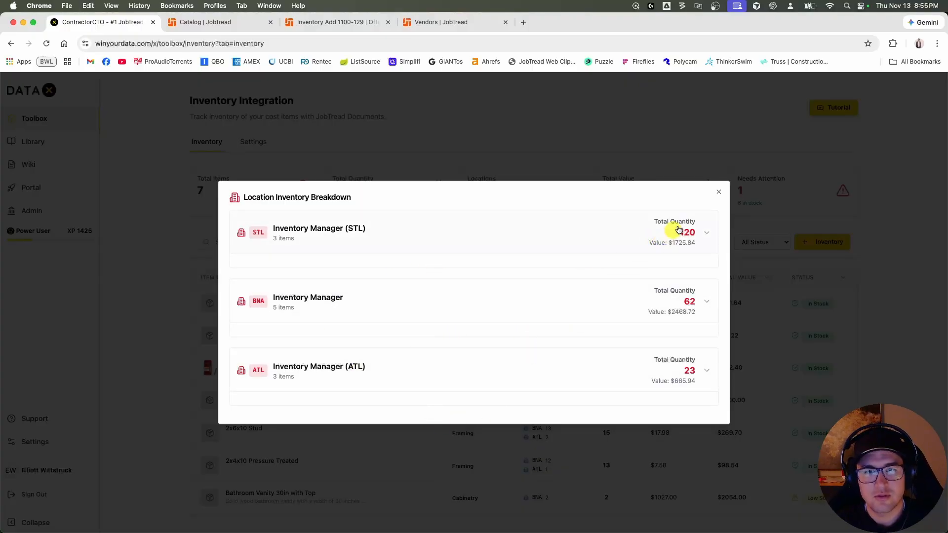
left_click(718, 193)
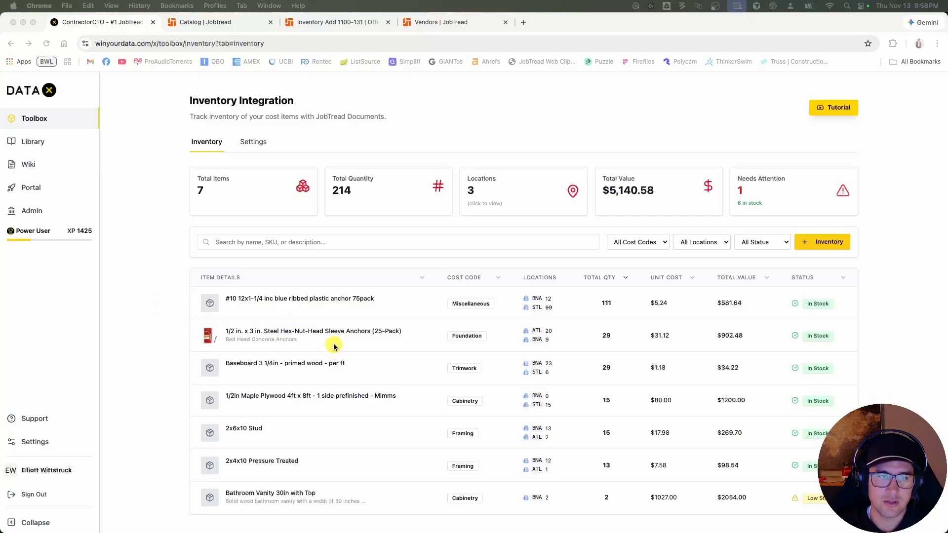
In JobTread's Office Shop budget, select the Bathroom Vanity 30in with Top alongside the sleeve anchors, and check their stock in the DATAX inventory.
left_click(364, 23)
left_click(142, 137)
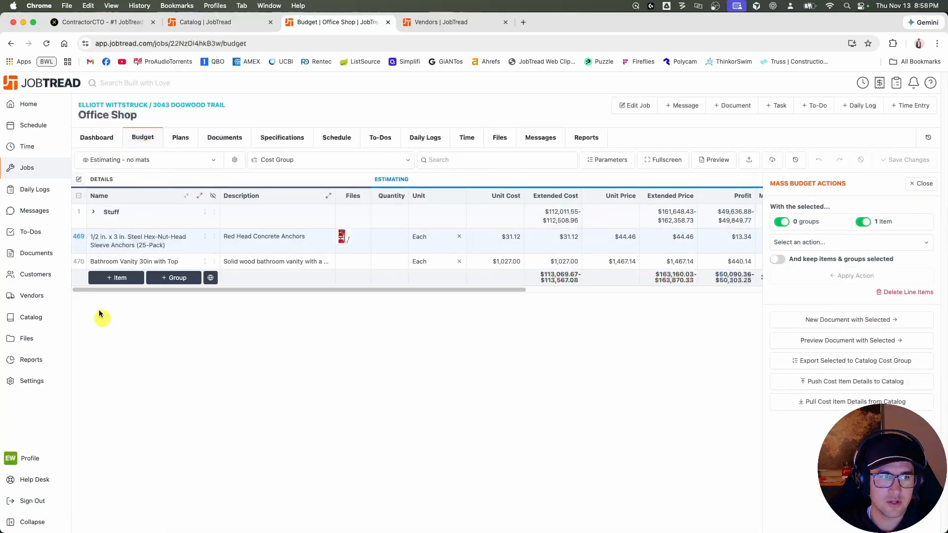
left_click(78, 261)
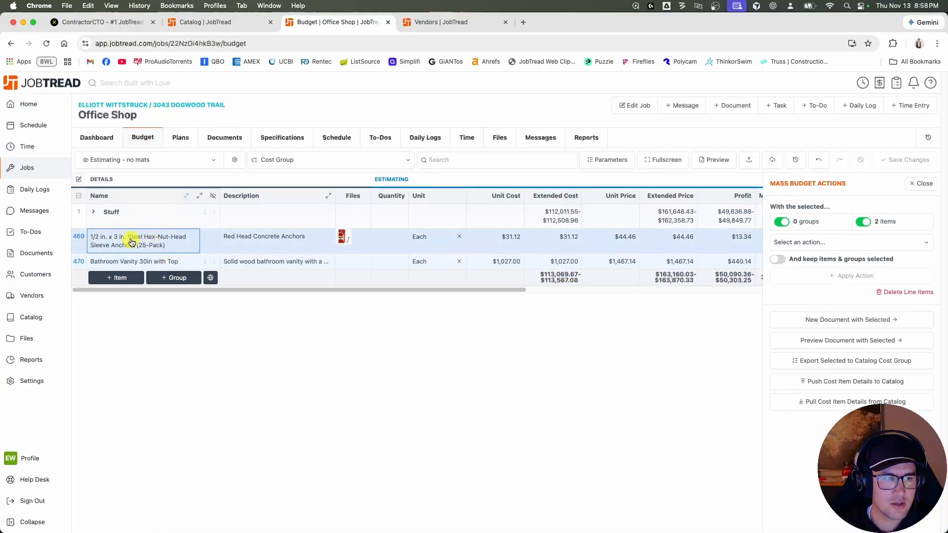
left_click(116, 22)
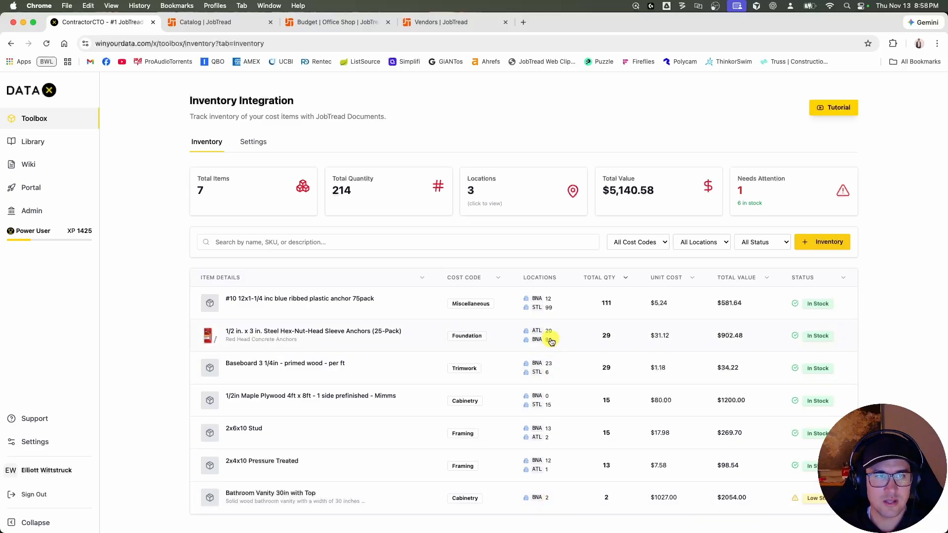
left_click(327, 22)
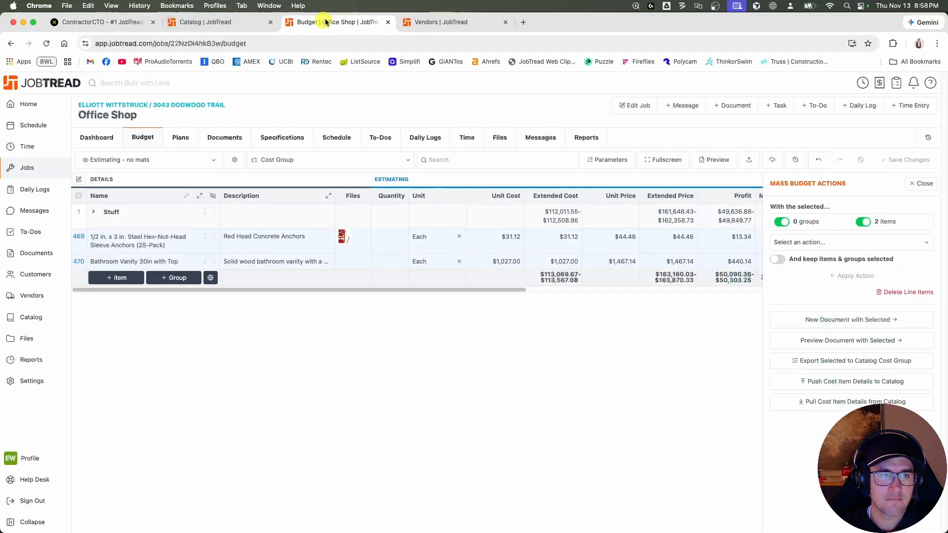
Create an Inventory Add document from the two selected budget items with Inventory Manager as the vendor.
left_click(845, 321)
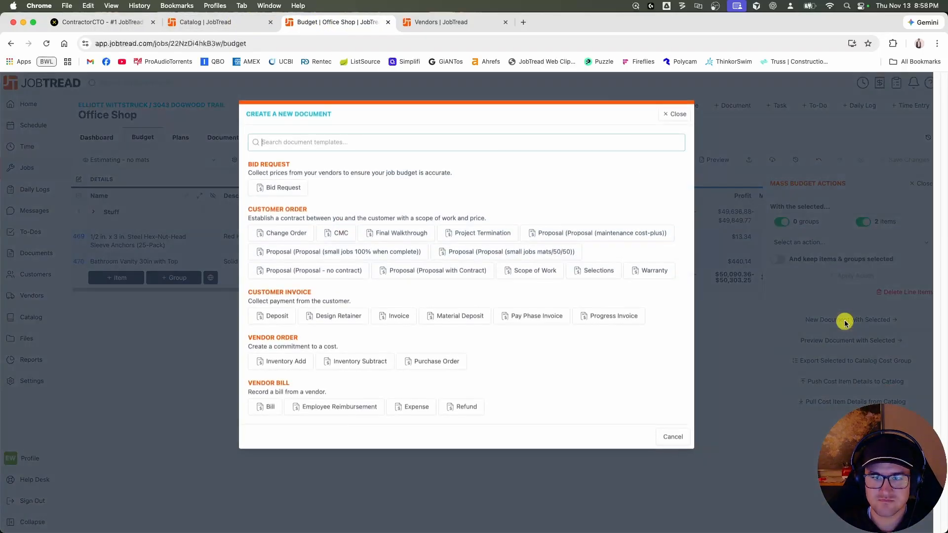
left_click(292, 363)
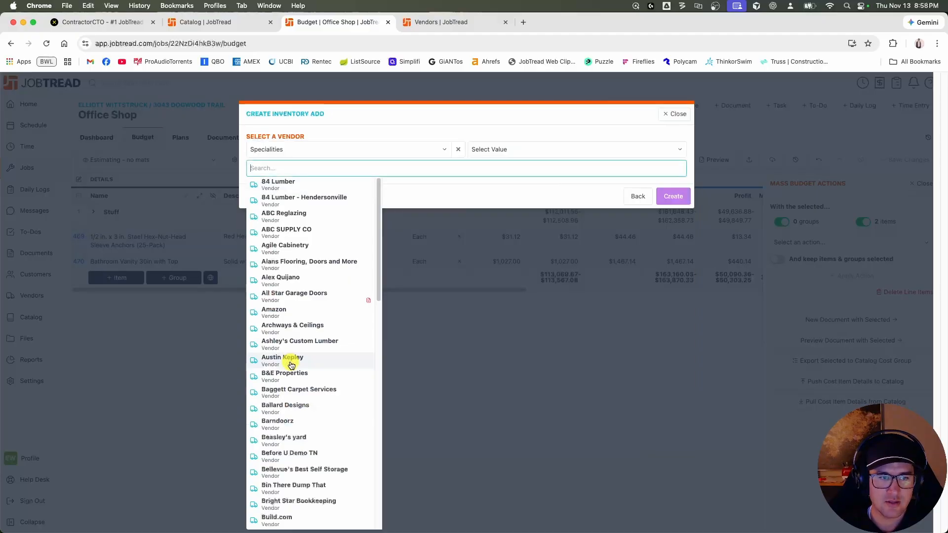
type("inv")
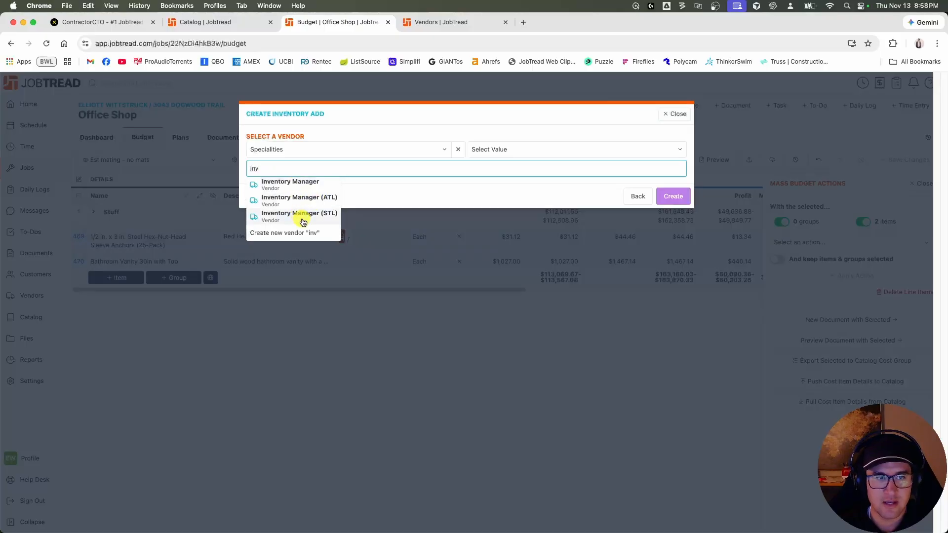
left_click(296, 186)
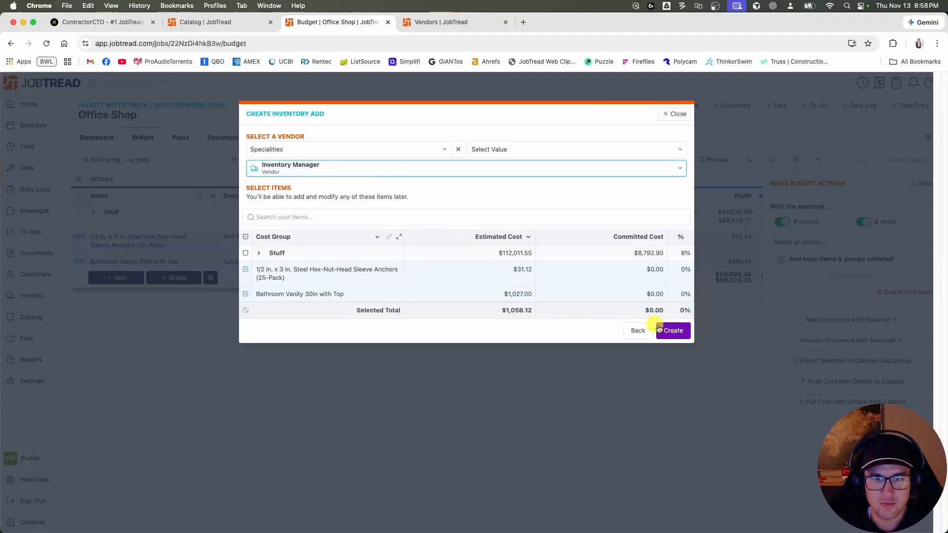
left_click(672, 330)
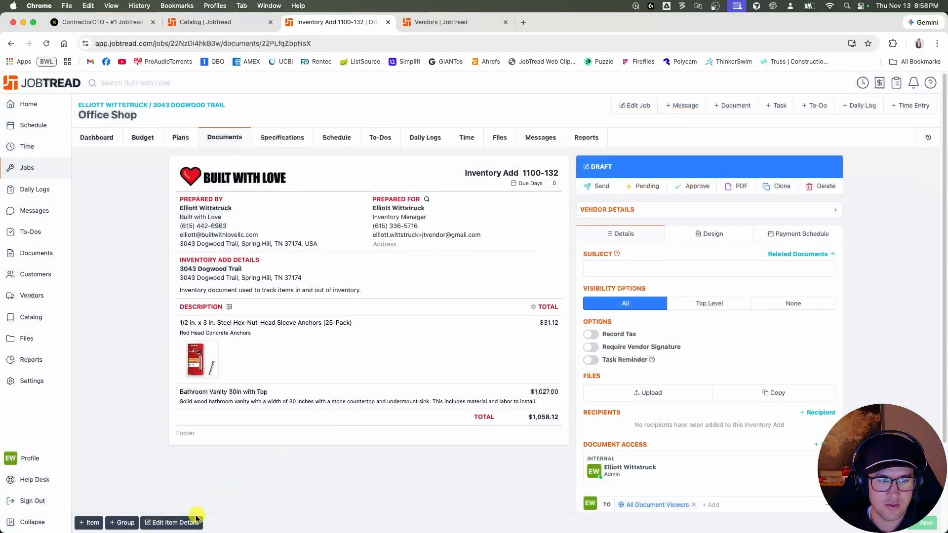
Set the quantity of both the sleeve anchors and the bathroom vanity to 10 in the document's item details.
left_click(189, 522)
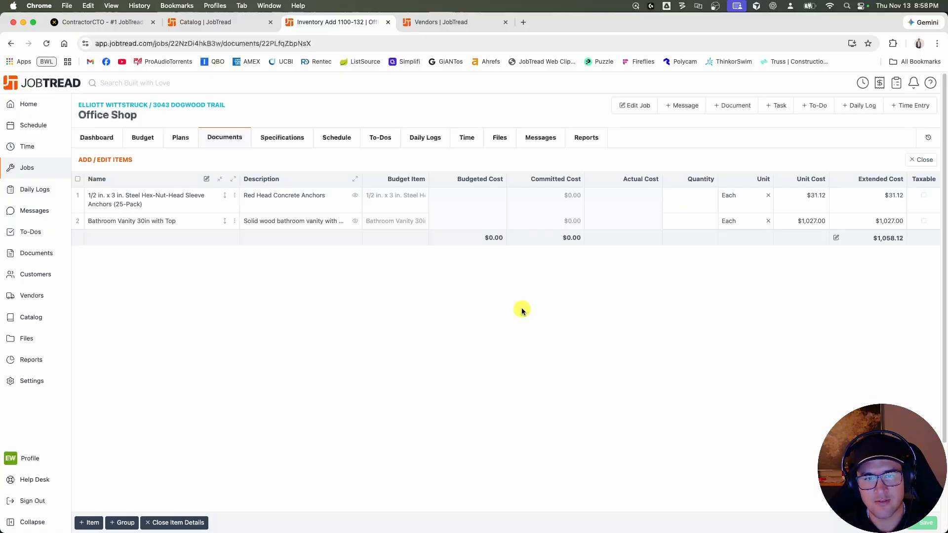
left_click(703, 195)
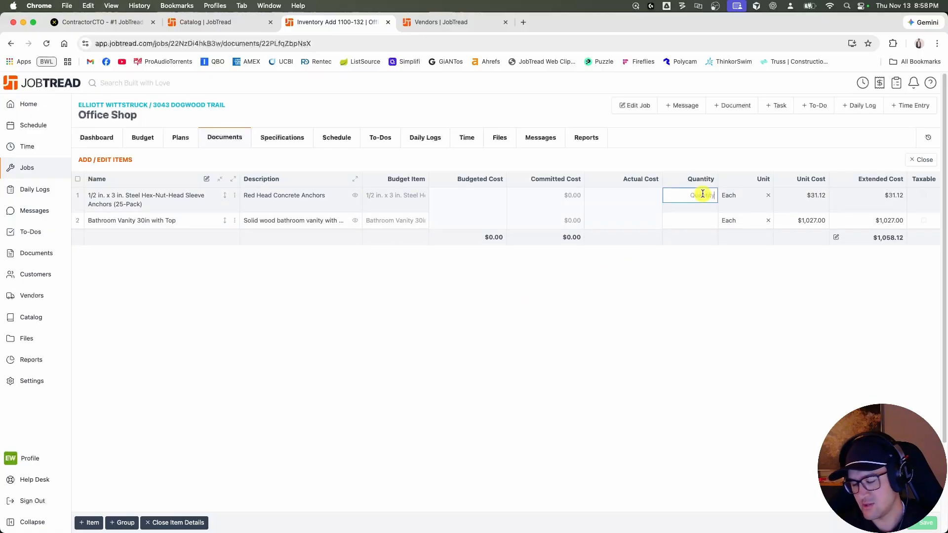
type("10")
left_click(704, 221)
type("1")
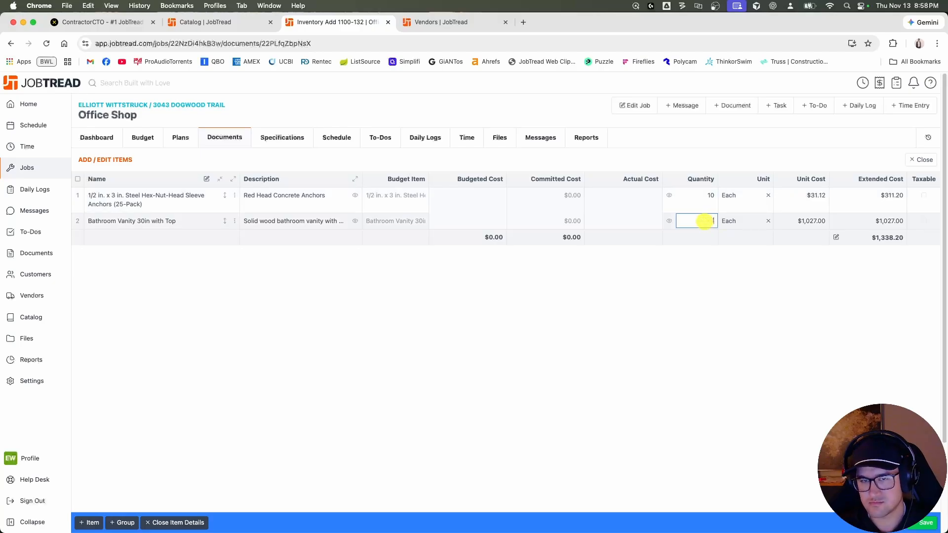
type("0")
Set the document's total extended cost to 0 and close the item details.
left_click(869, 237)
type("0")
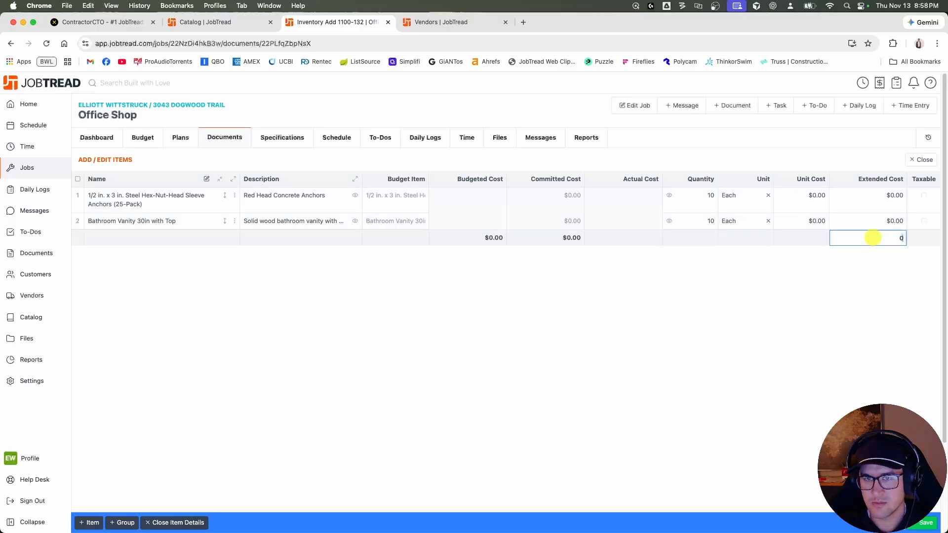
key("Return")
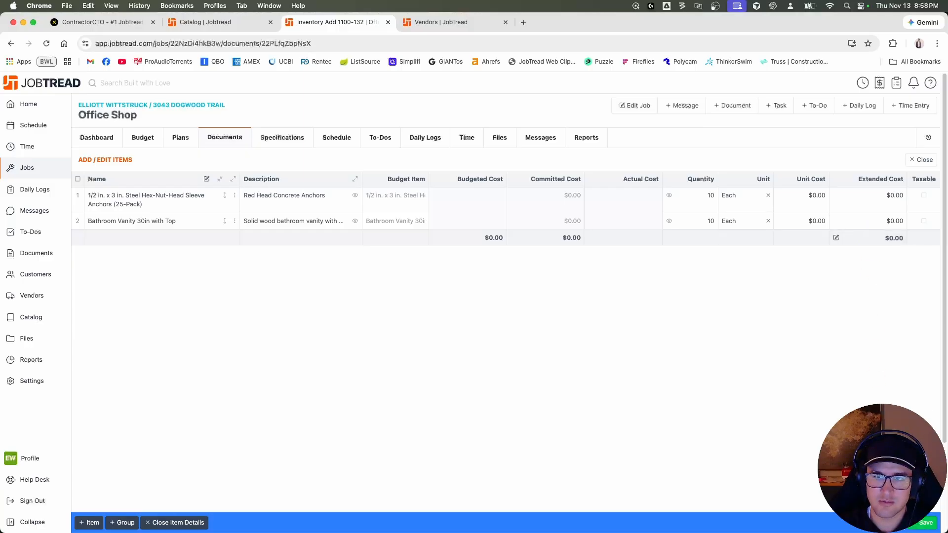
left_click(921, 159)
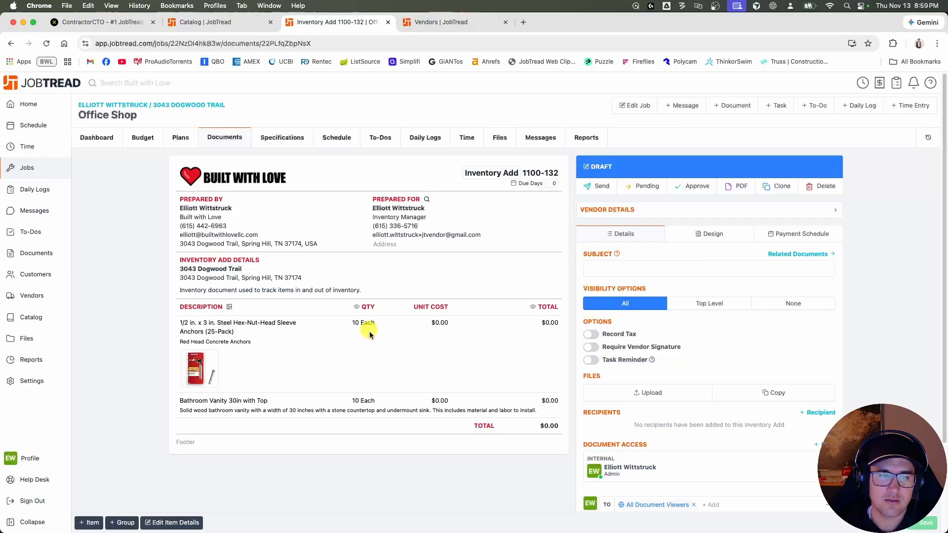
Move the Inventory Add document to approved, toggling its Notify option.
left_click(694, 186)
left_click(364, 214)
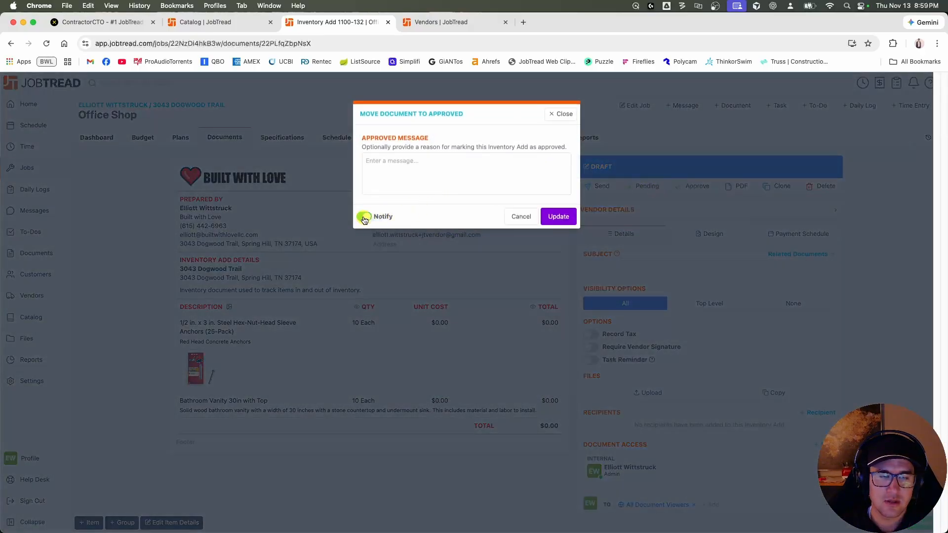
left_click(558, 215)
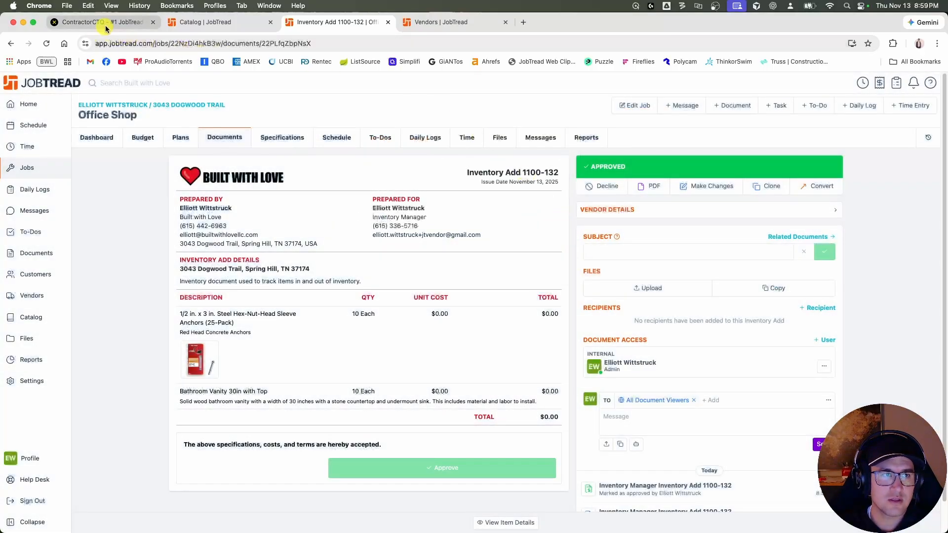
Switch to the DATAX inventory, refresh it, review the anchor and vanity quantities, and view and close the location inventory breakdown.
left_click(108, 24)
key("super+r")
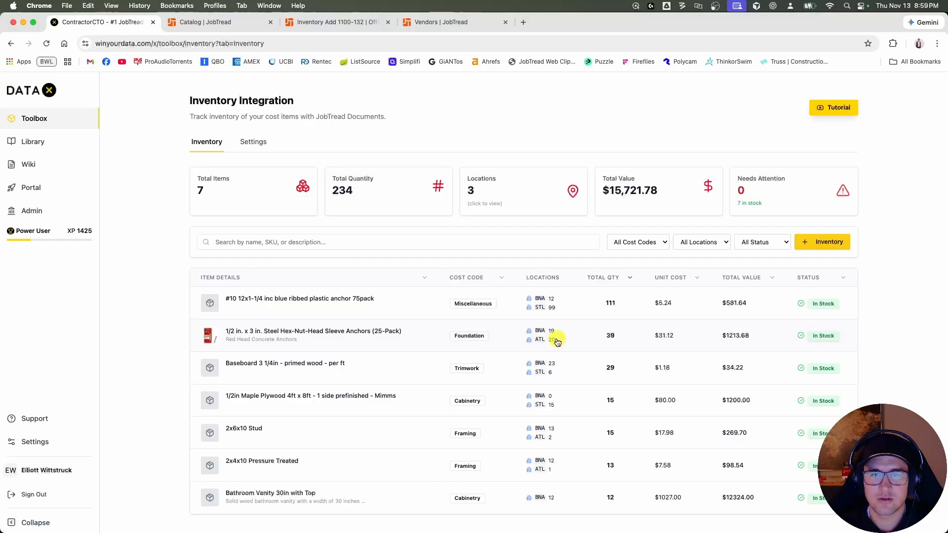
left_click(504, 191)
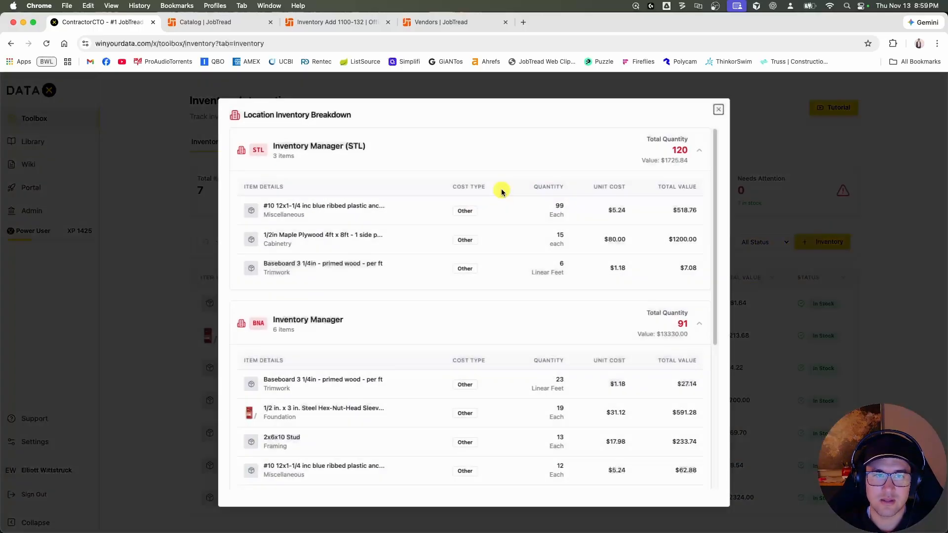
left_click(717, 110)
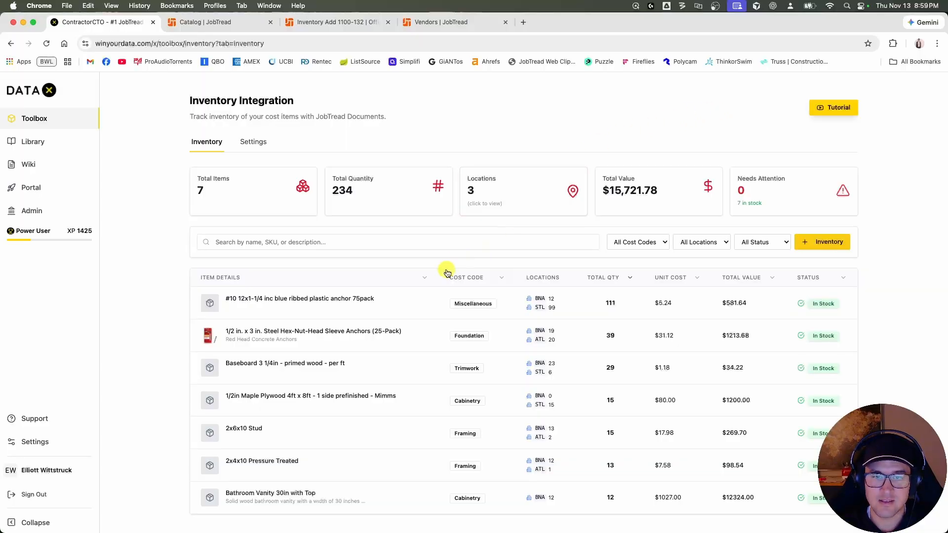